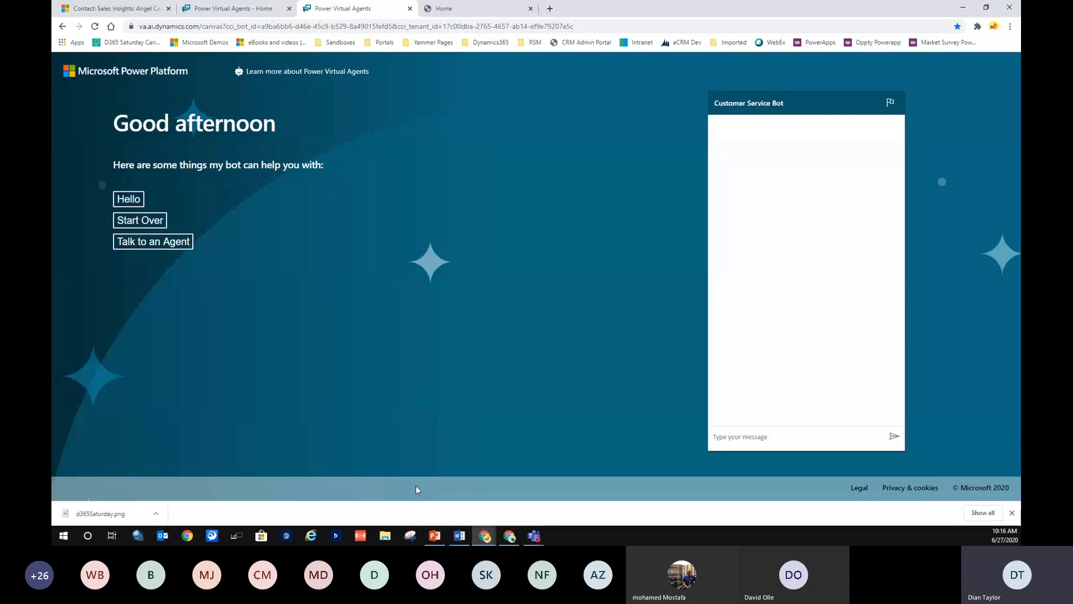
Send 'i love starwars' to the demo bot in the chat.
mouse_move(435, 535)
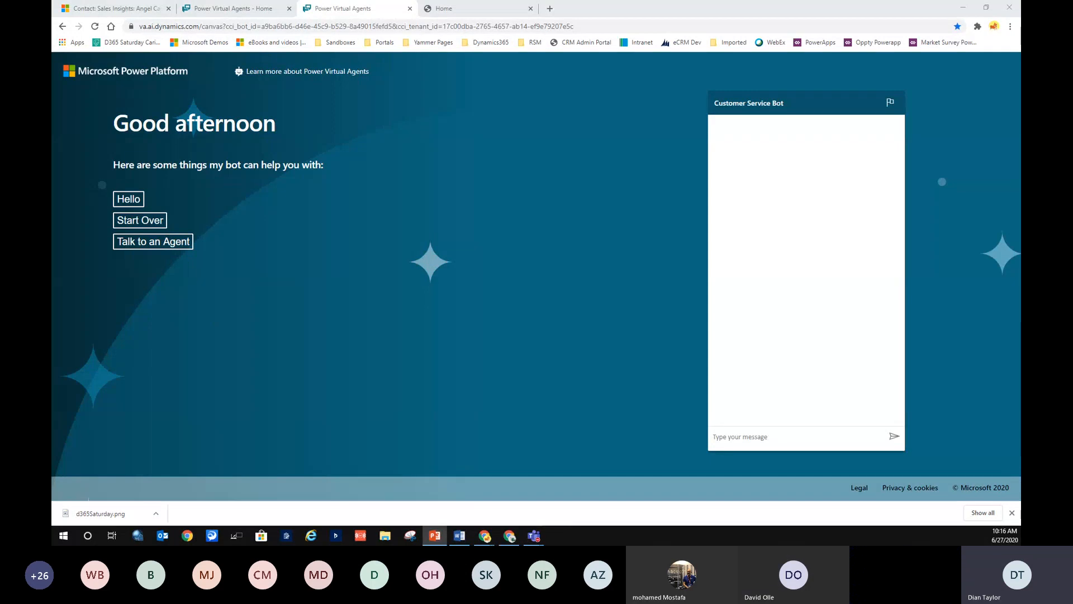
left_click(721, 437)
type("i")
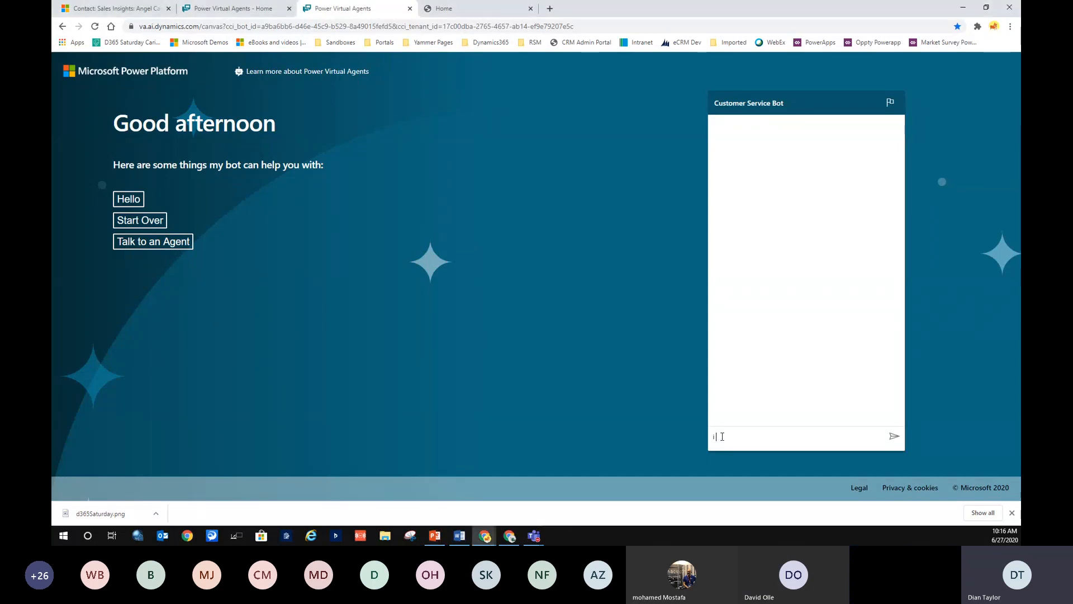
type(" love starwars")
key("Return")
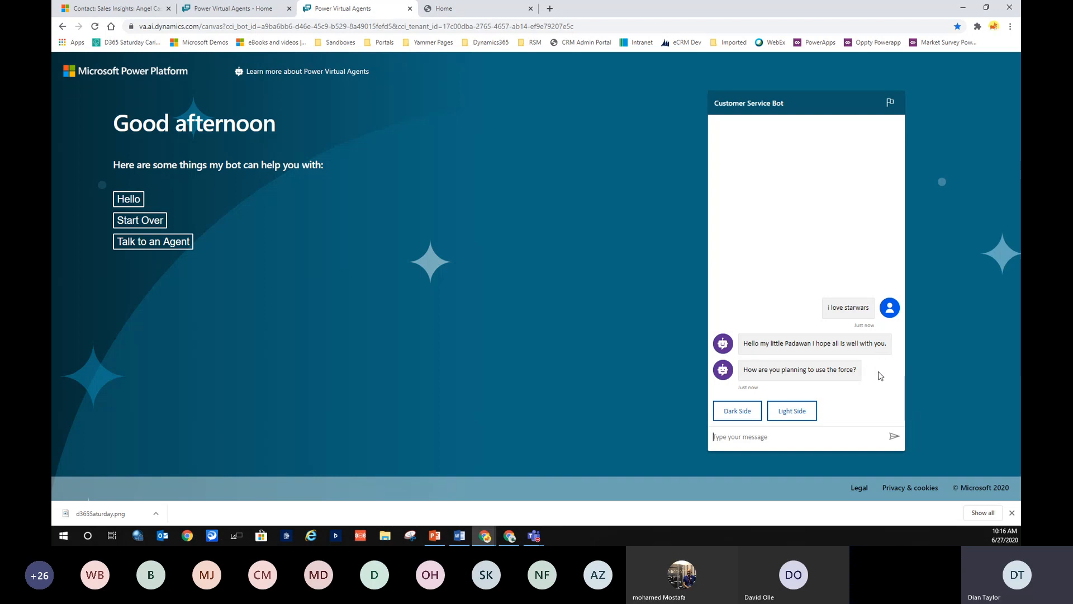
Answer Dark Side, then Rule the Universe, then pick Kylo Ren.
left_click(742, 414)
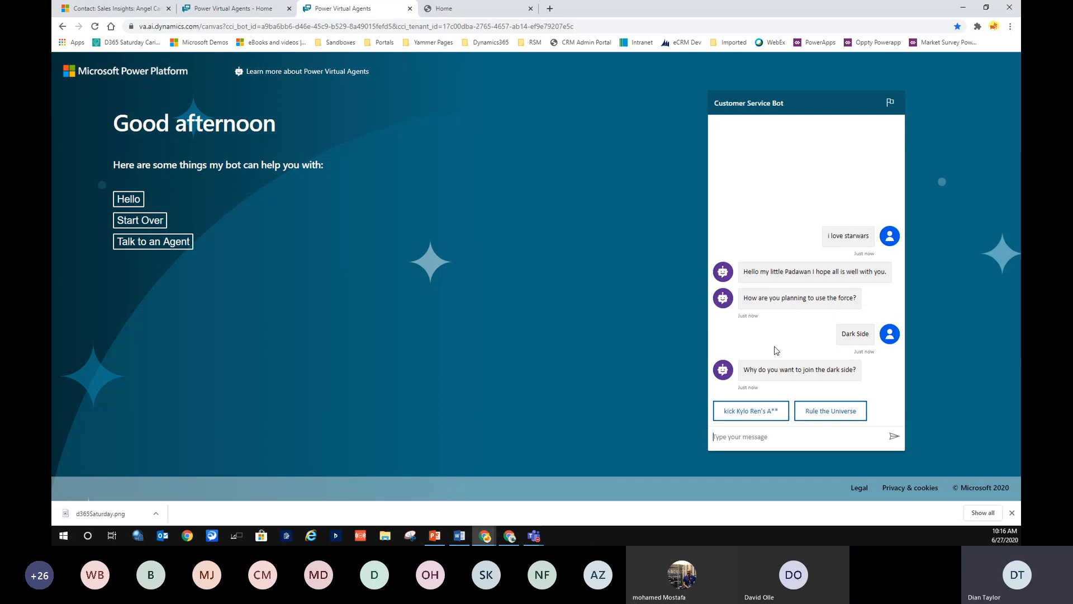
left_click(826, 412)
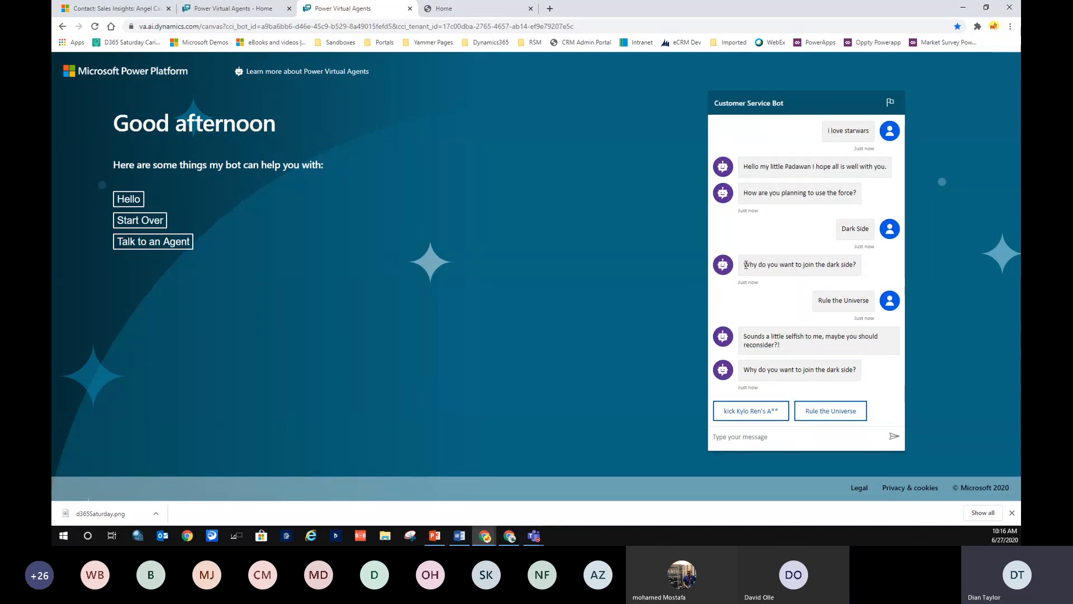
left_click_drag(745, 265, 860, 267)
left_click_drag(869, 371, 742, 337)
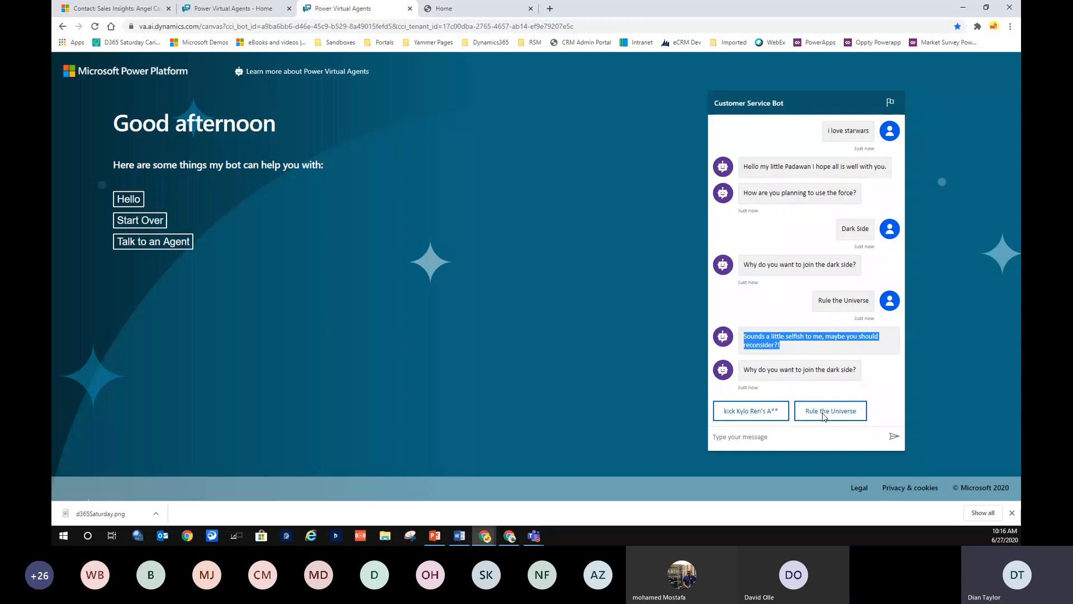
left_click(816, 352)
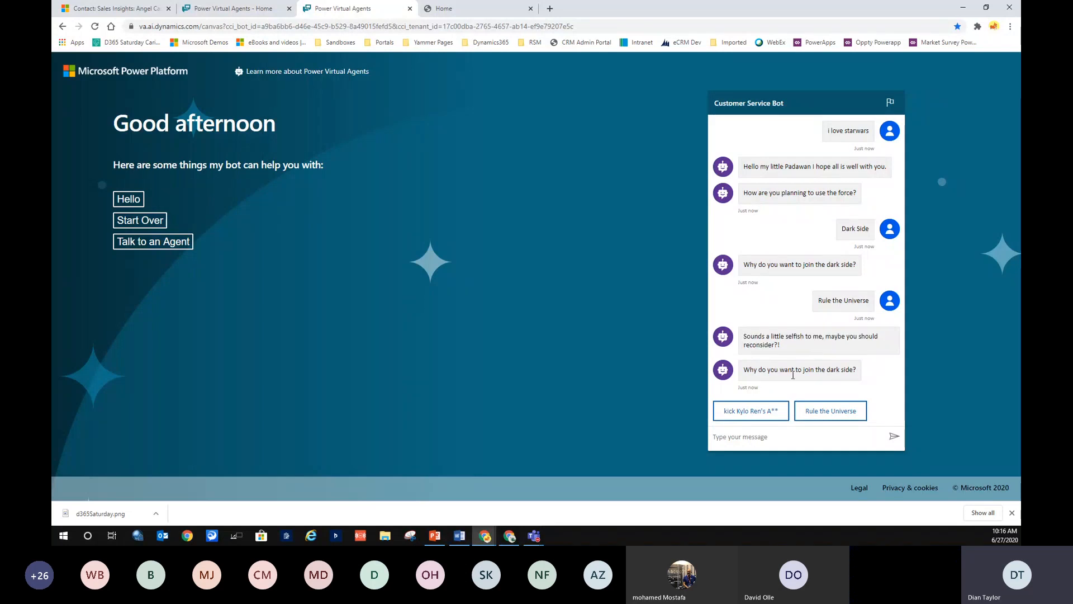
left_click(748, 416)
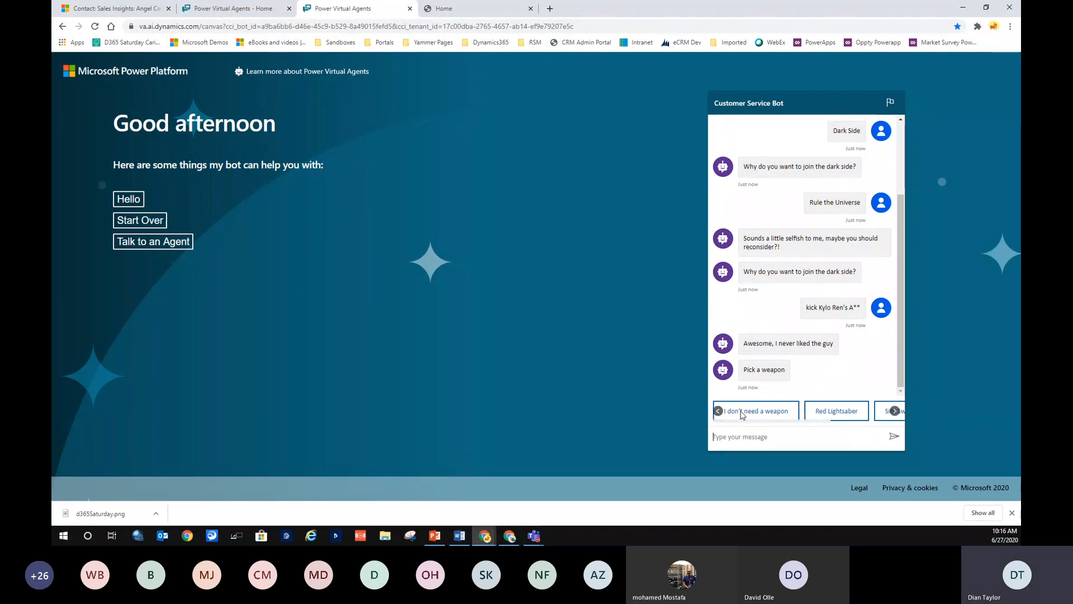
Pick Red Lightsaber and Darth Vader, decline the emailed summary, and reload the demo page.
left_click(894, 411)
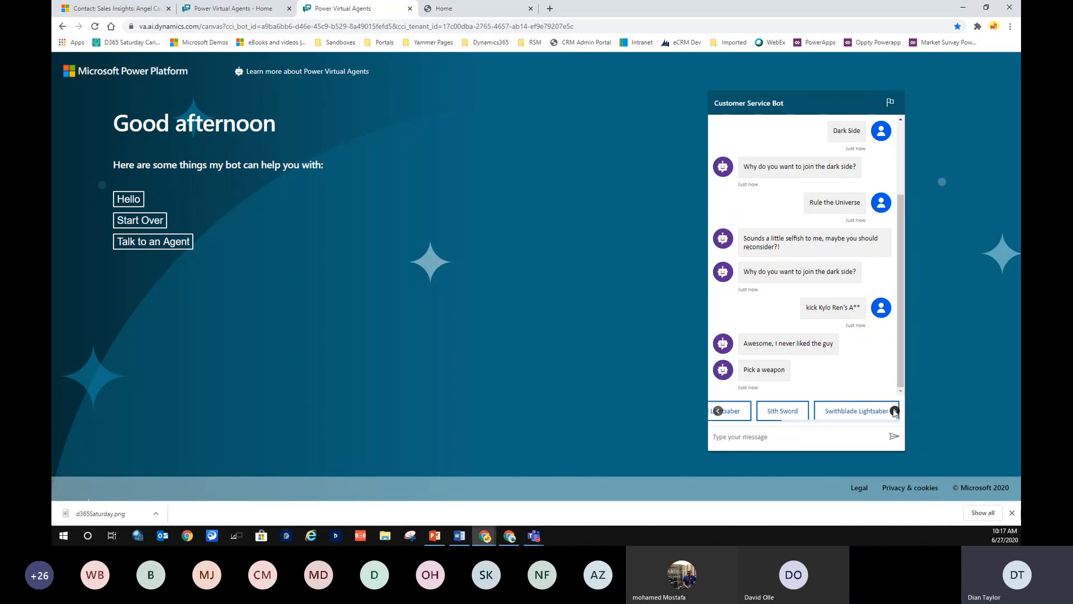
left_click(718, 411)
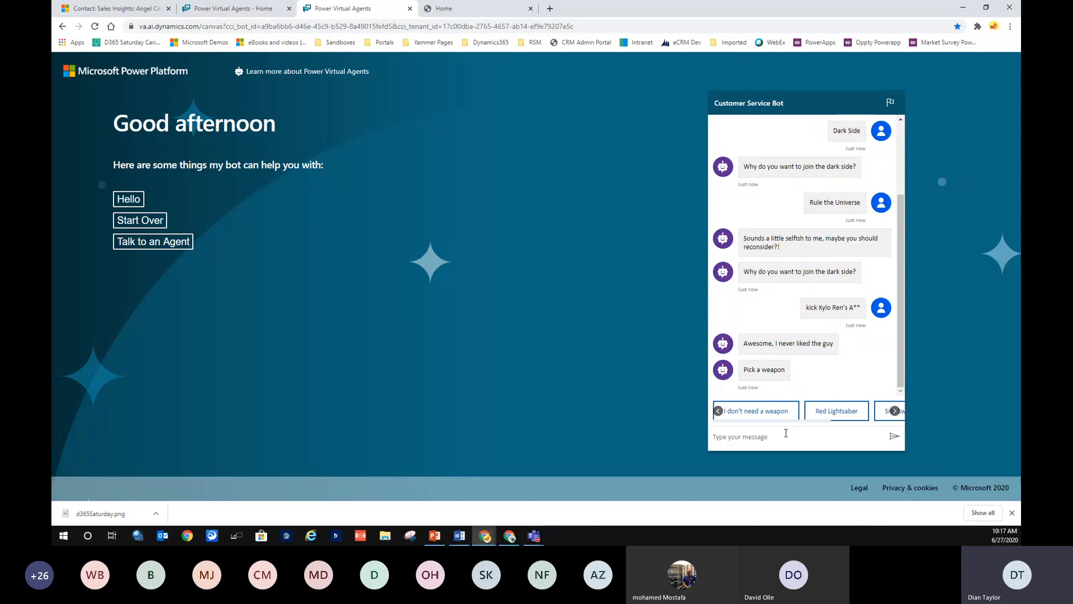
left_click(838, 412)
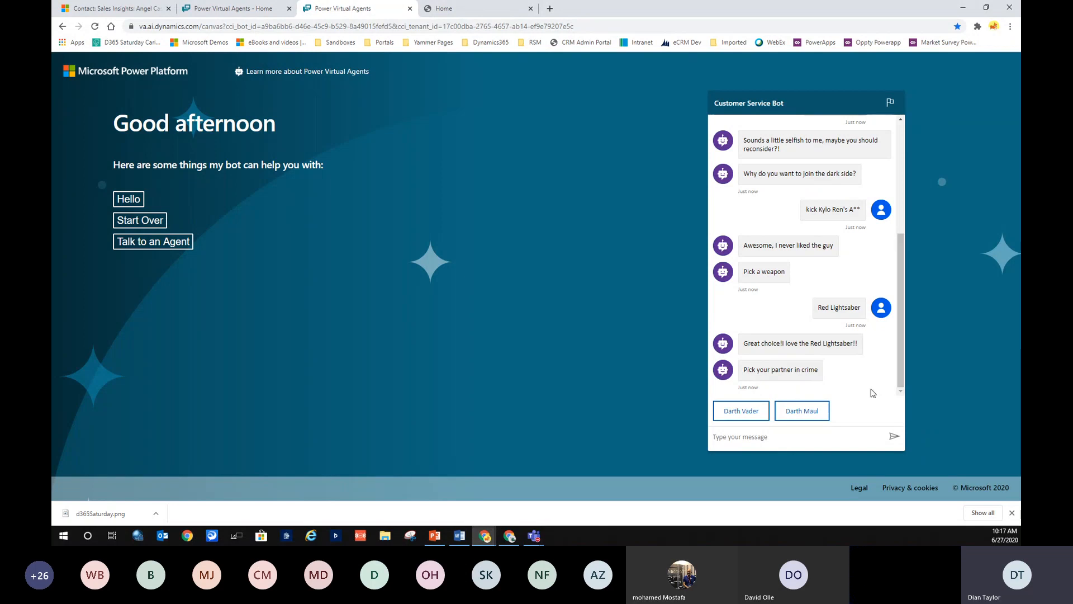
left_click(737, 413)
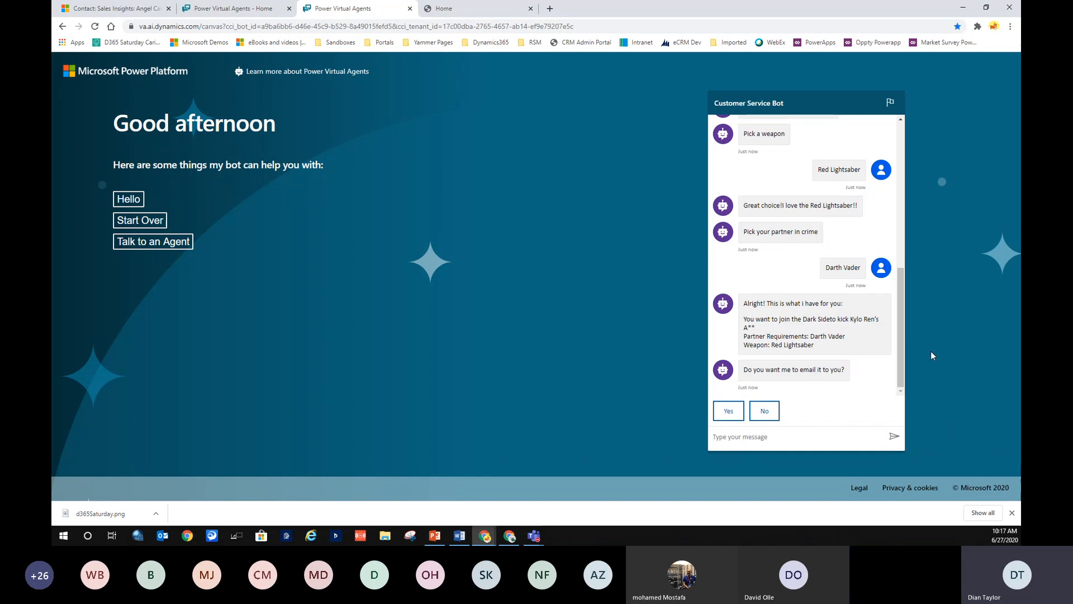
left_click(764, 410)
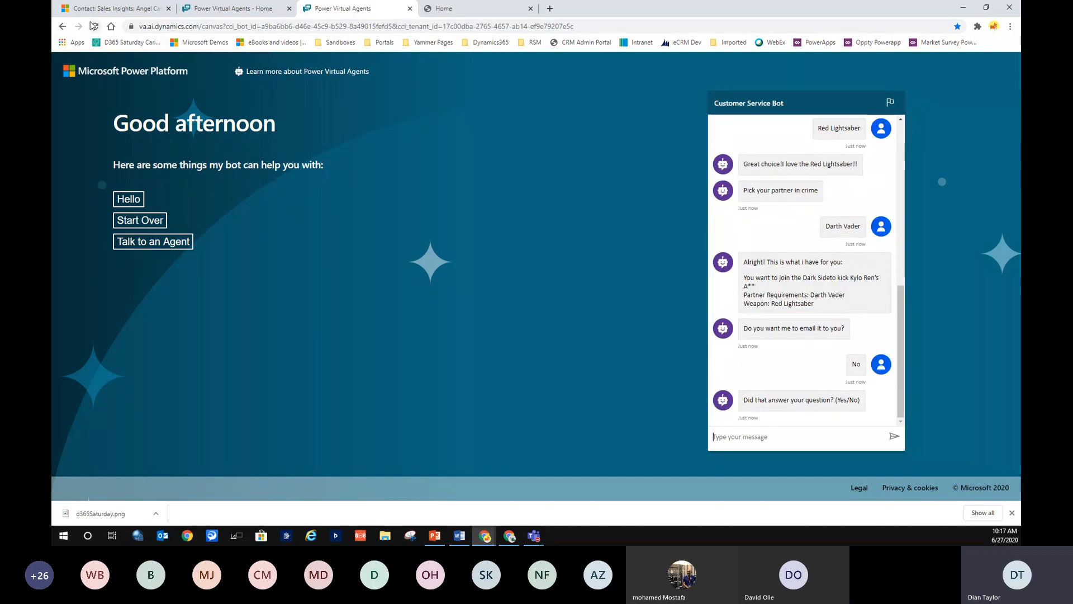
left_click(94, 27)
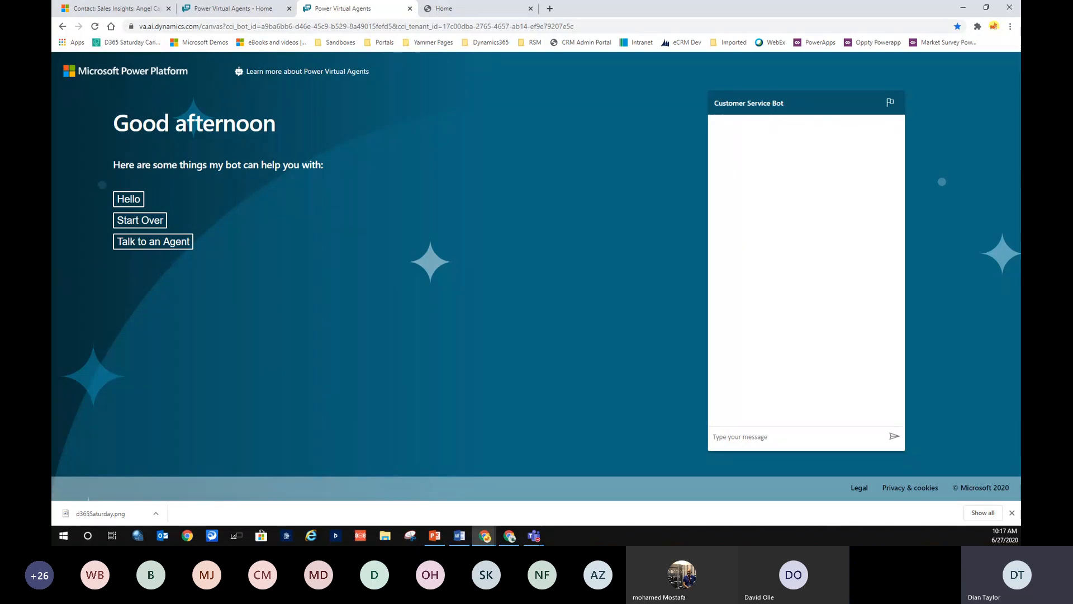
Send 'i hate starwars' to the demo bot in a new chat.
key("alt+Tab")
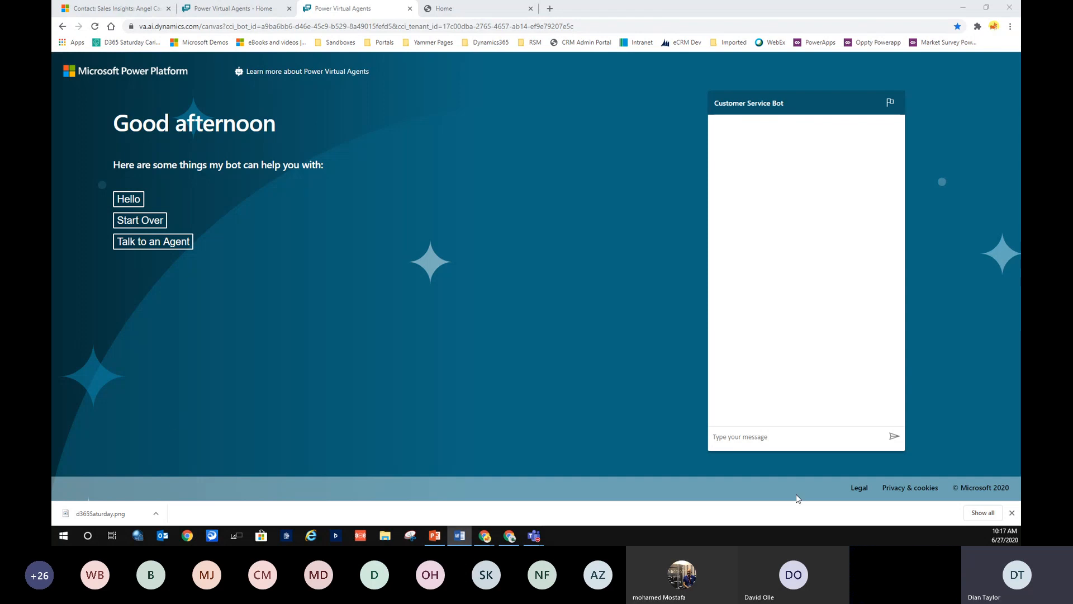
left_click(783, 439)
type("i")
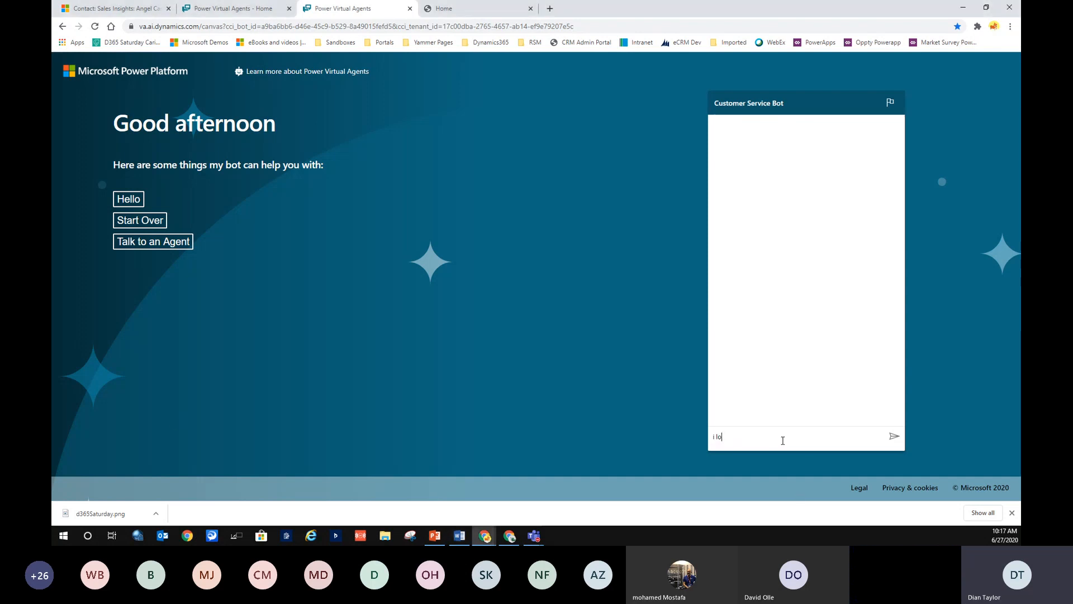
type(" hate starwars")
key("Return")
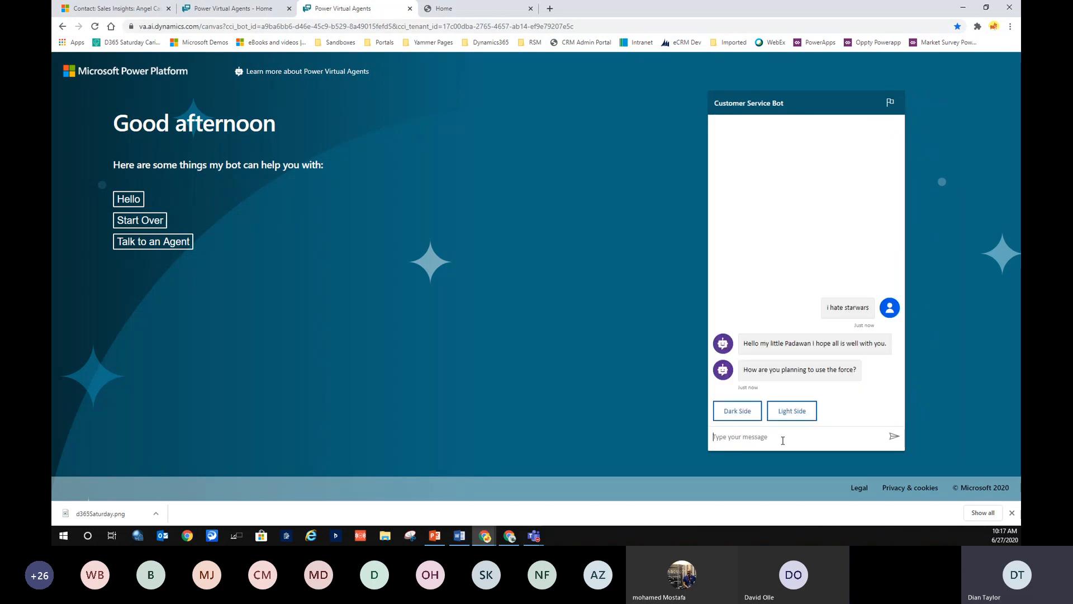
Answer Light Side and Meet Yoda, browse the lightsaber choices, then return to the bot's Home page.
left_click(795, 417)
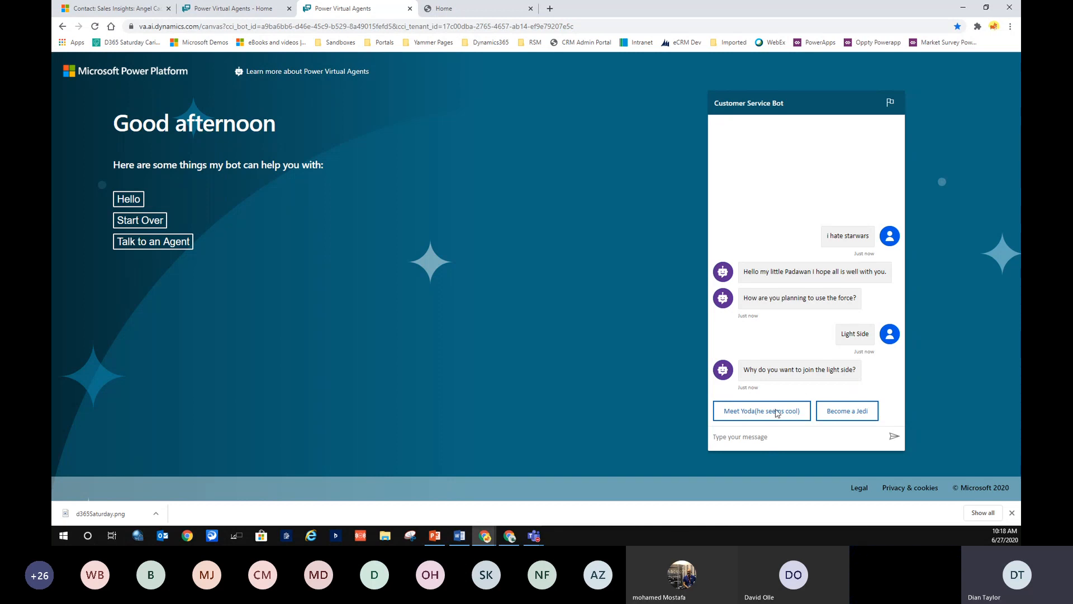
left_click(775, 413)
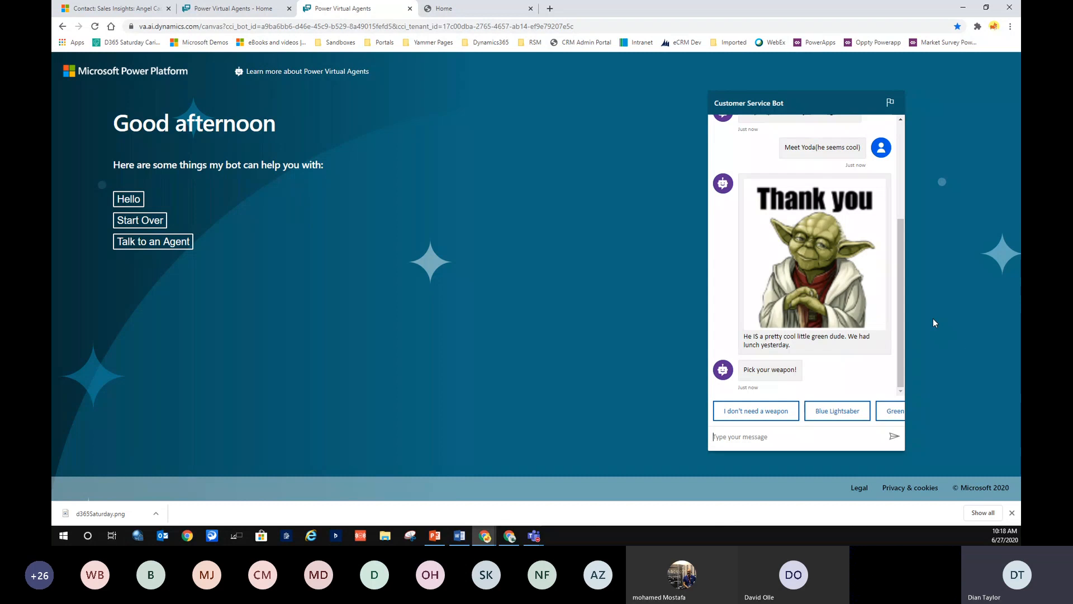
left_click(894, 411)
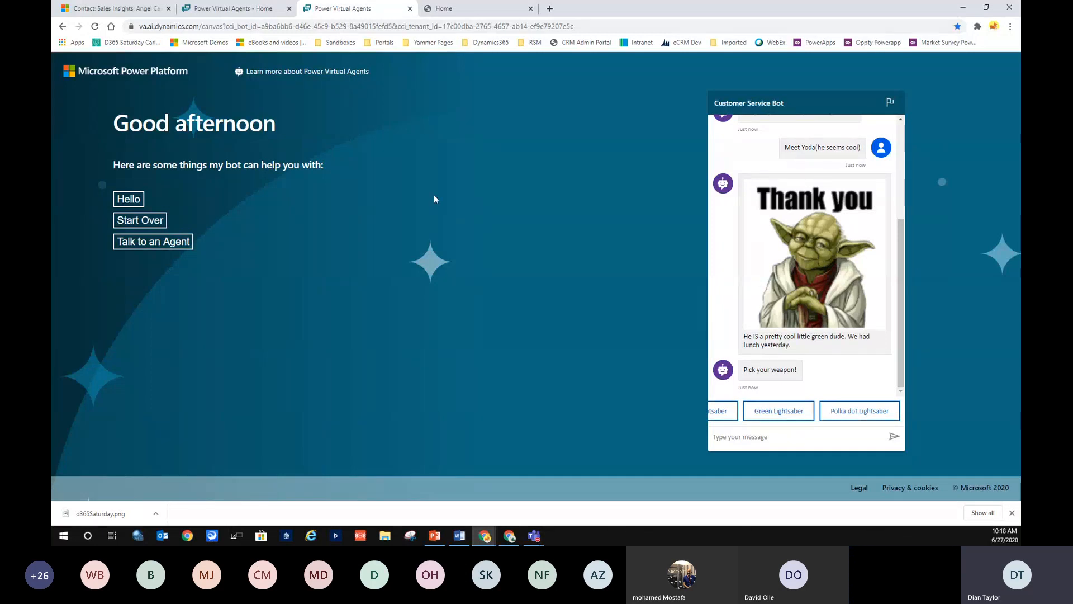
left_click(243, 9)
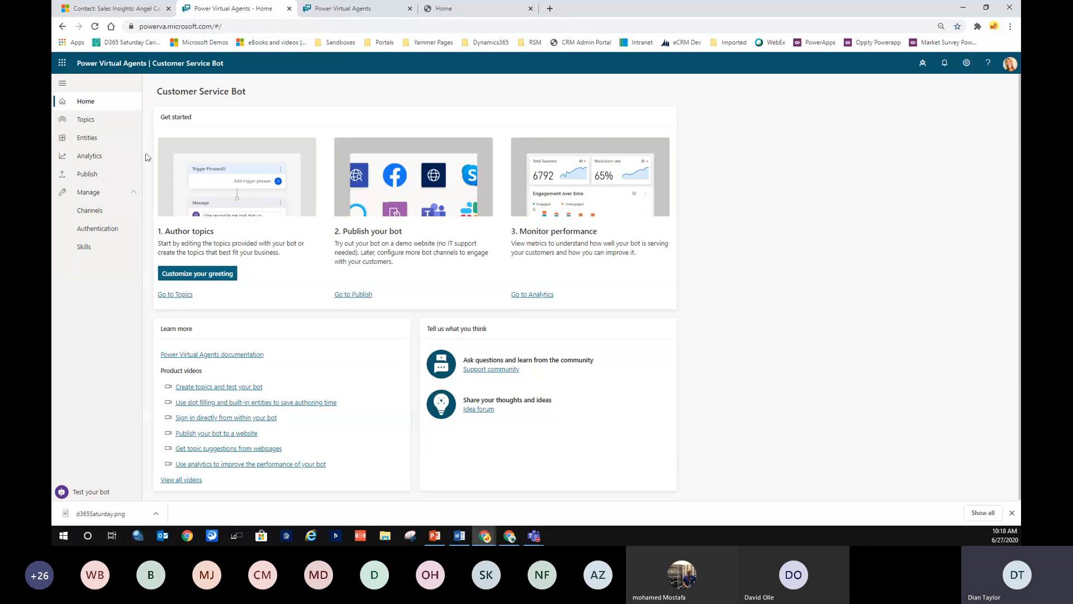
Open the Star Wars topic from Topics and review its name and five trigger phrases.
left_click(85, 123)
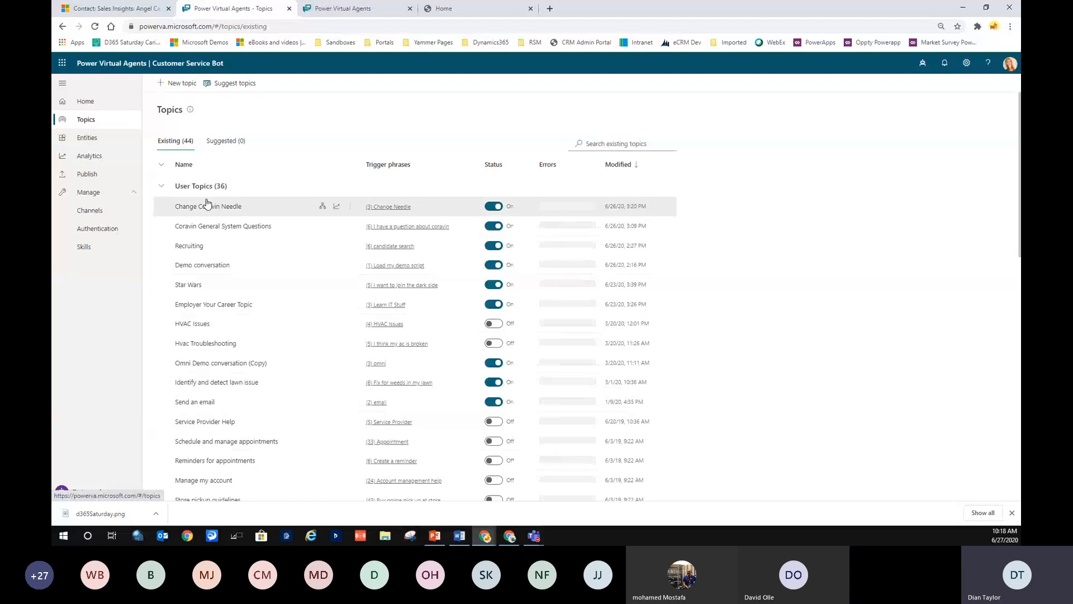
left_click(188, 285)
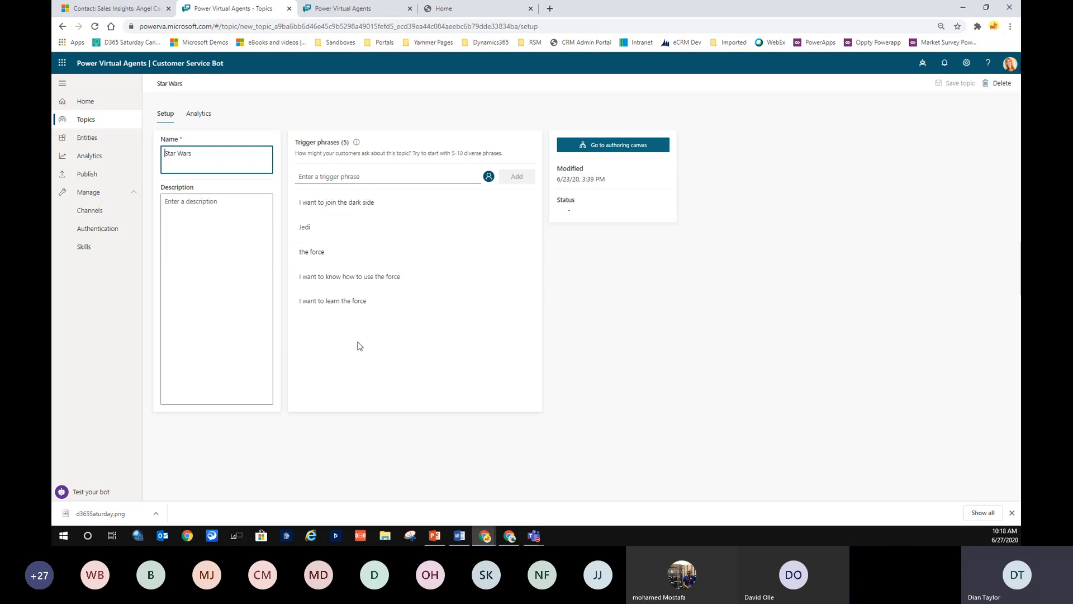
left_click_drag(246, 162, 150, 155)
left_click(320, 322)
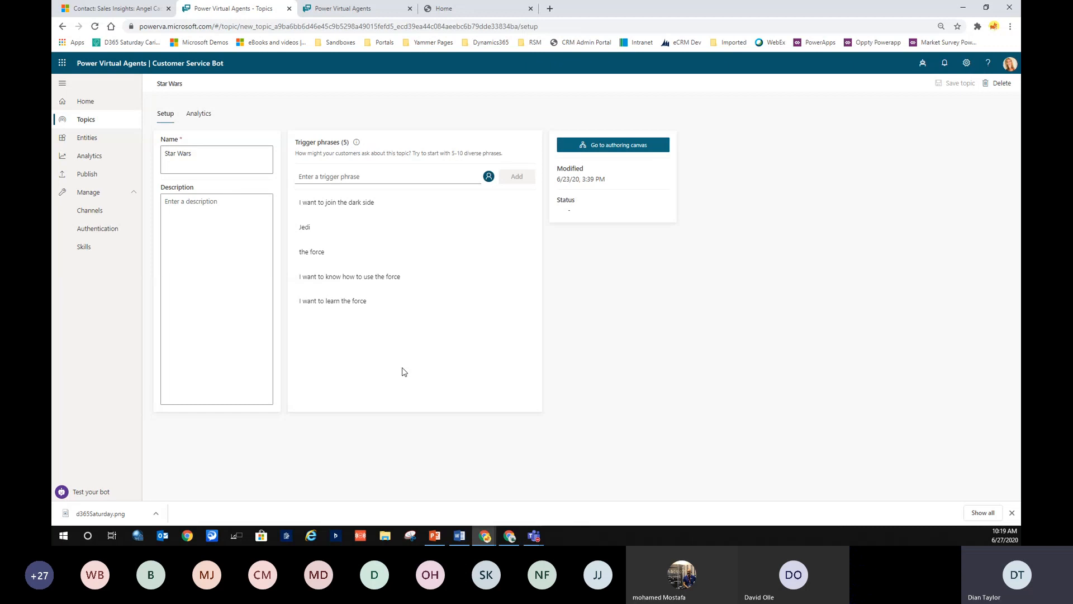
left_click(333, 202)
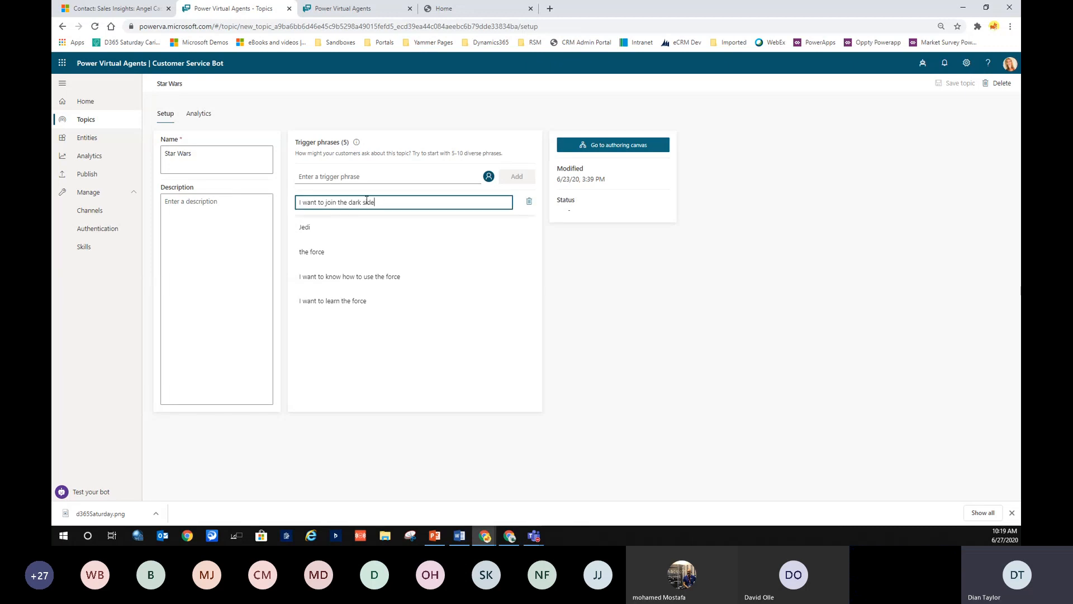
left_click_drag(379, 202, 285, 202)
left_click(362, 332)
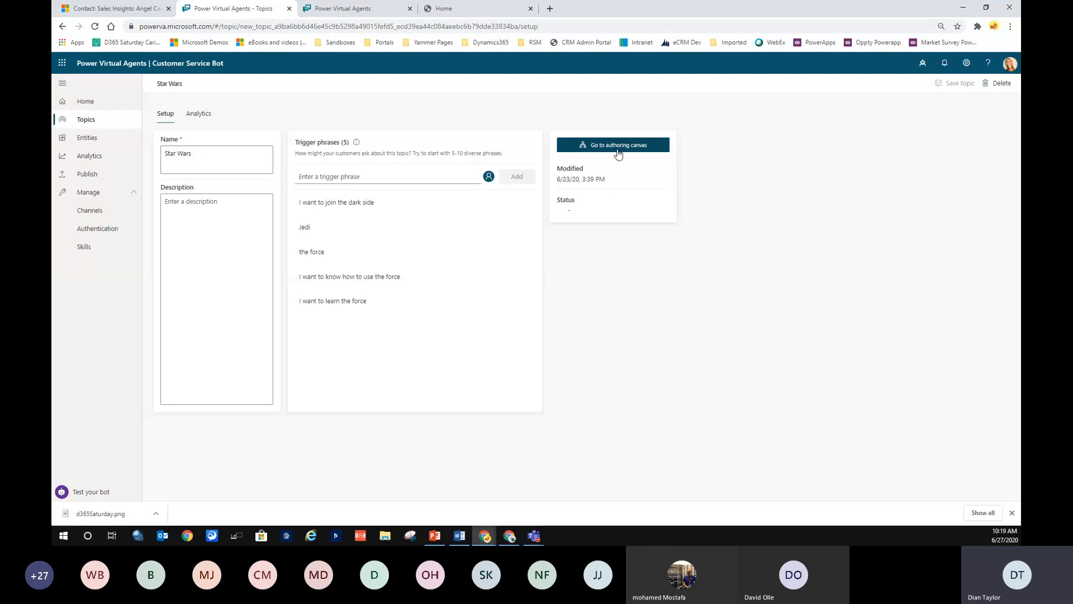
Show the Star Wars conversation flow with the Test bot chat open beside it.
left_click(647, 149)
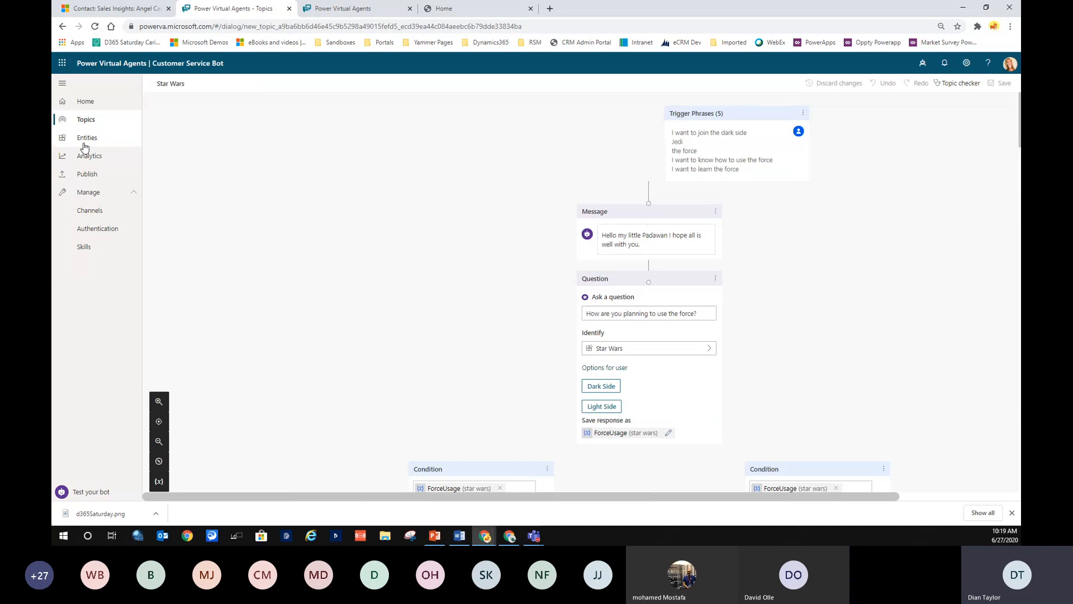
left_click_drag(89, 140, 385, 148)
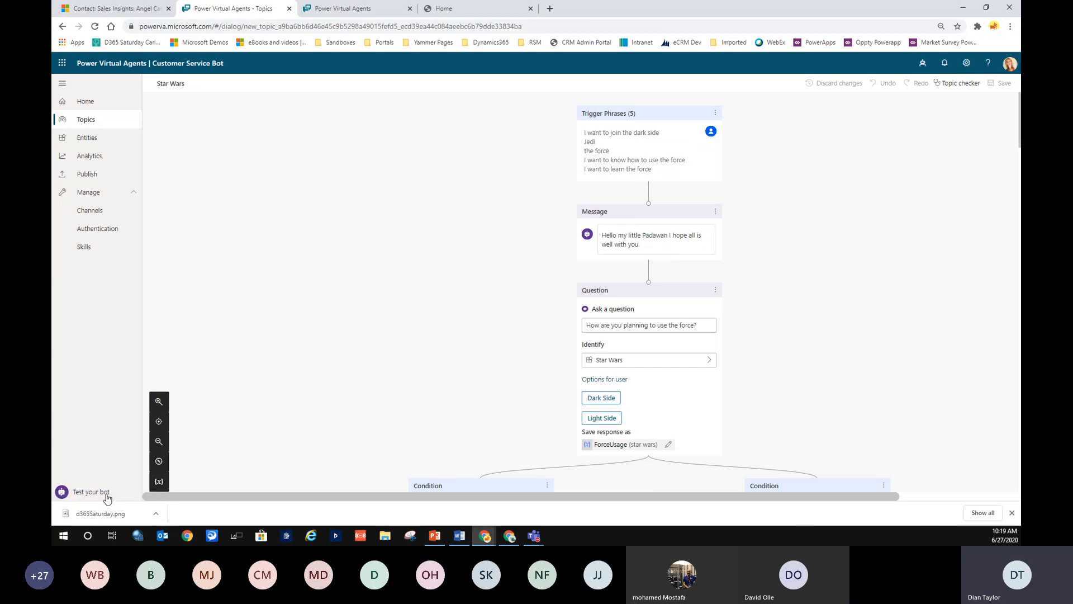
left_click(91, 493)
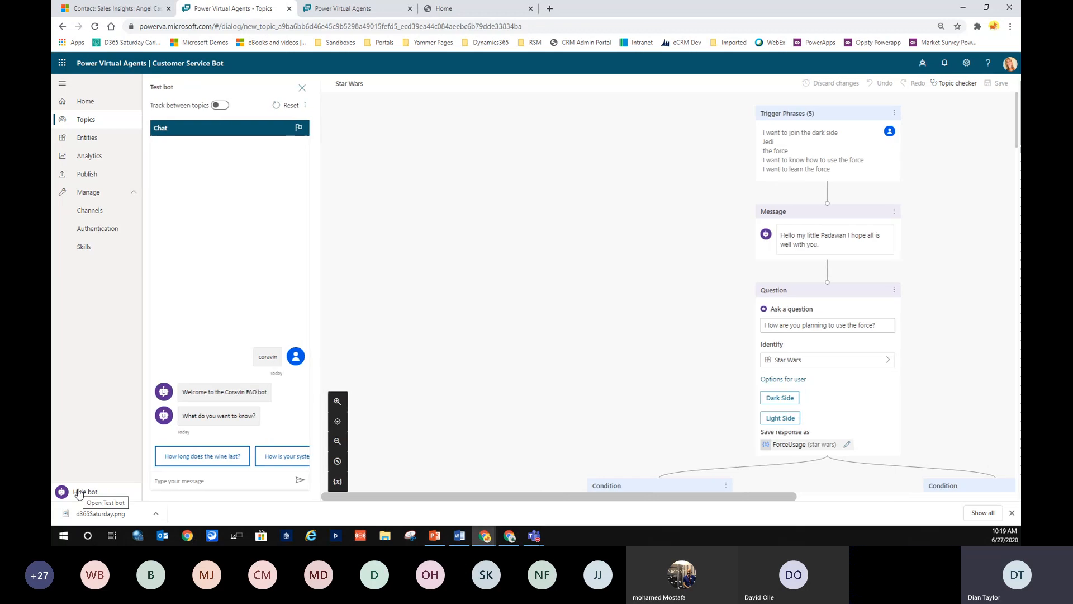
Reset the test chat and send 'hilove starwars' to start the Star Wars topic.
left_click(306, 89)
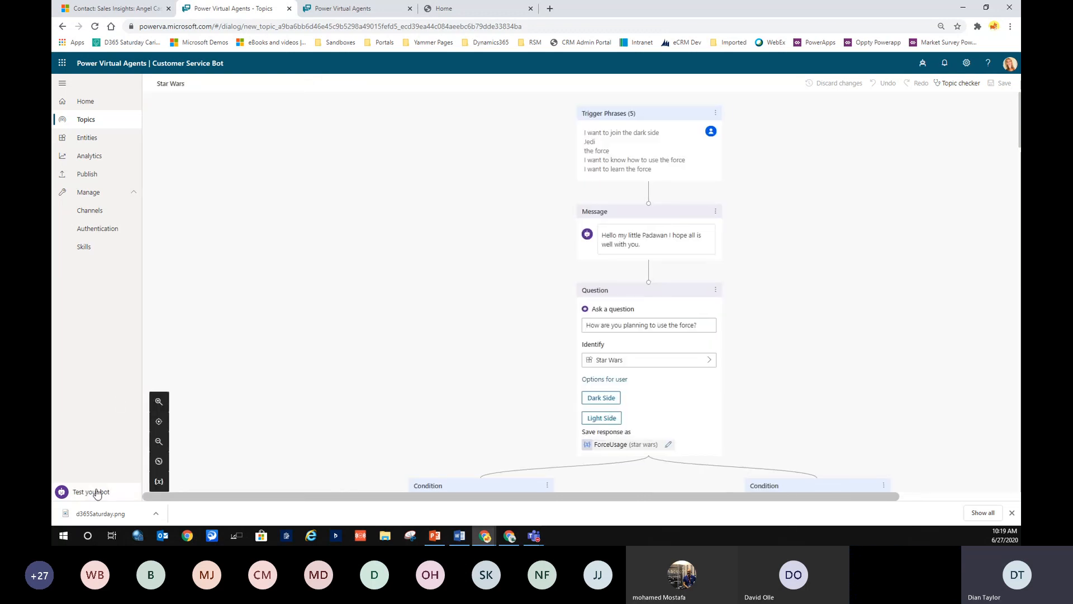
left_click(78, 491)
left_click(287, 105)
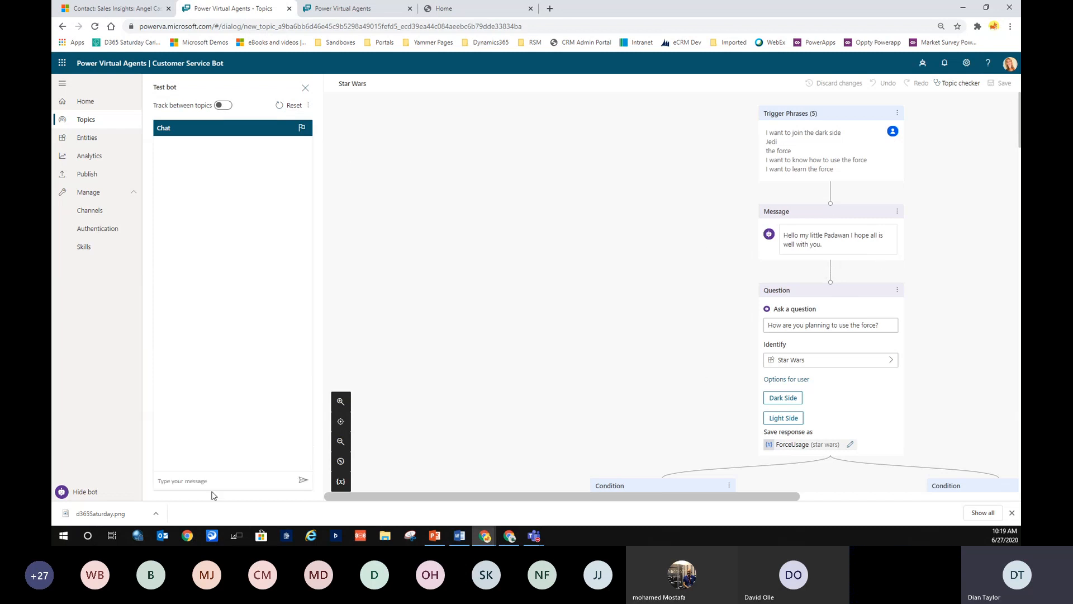
left_click(212, 482)
type("hi")
type("love starwars")
key("Return")
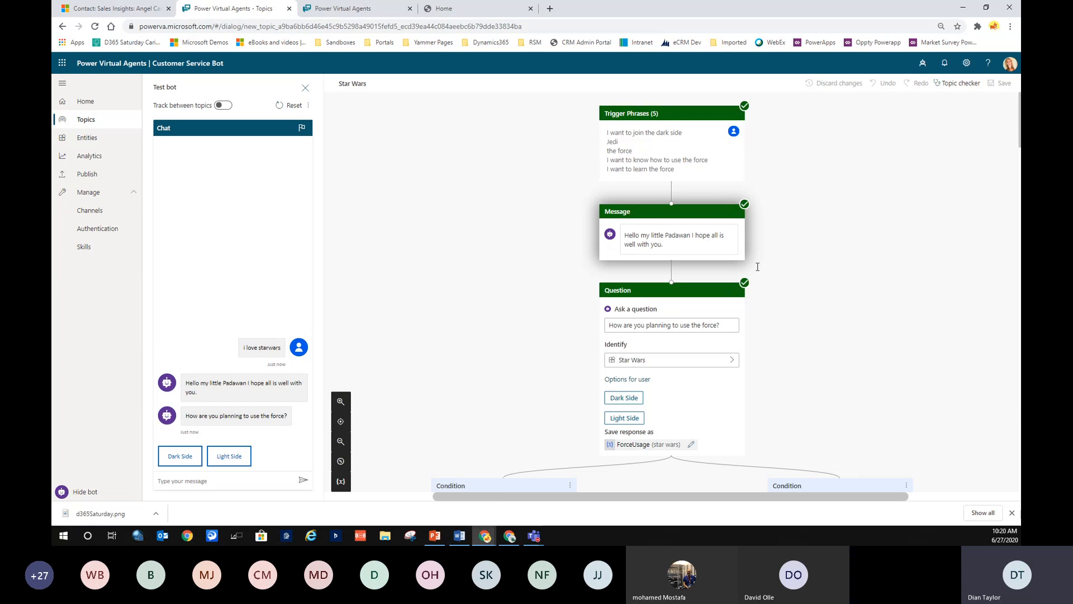
Answer Dark Side, follow the flow on the canvas, then return to the 45-topic list.
scroll(827, 298, "down", 3)
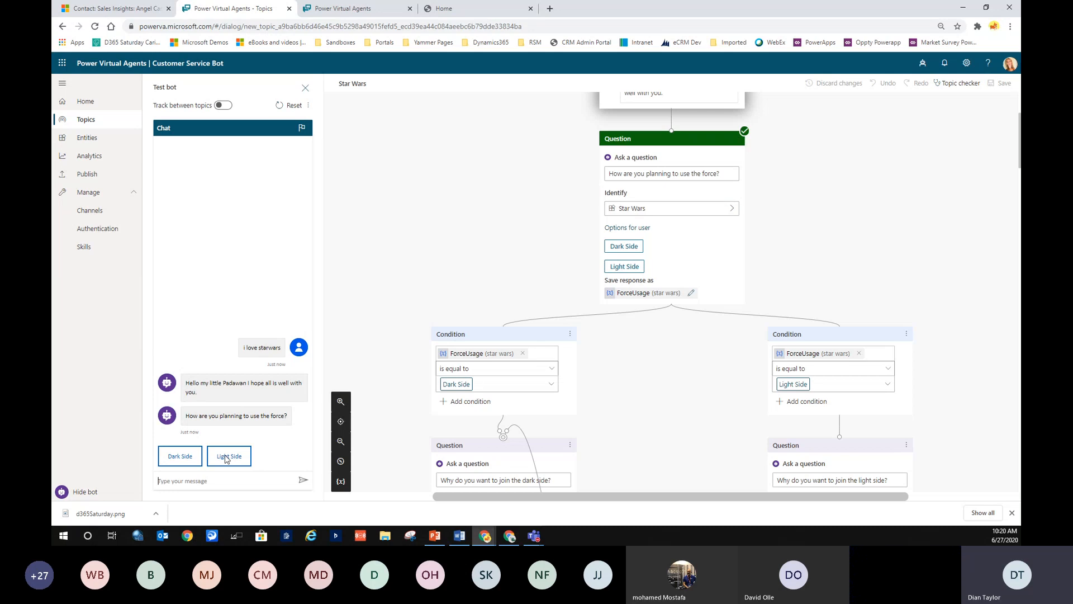
left_click(183, 456)
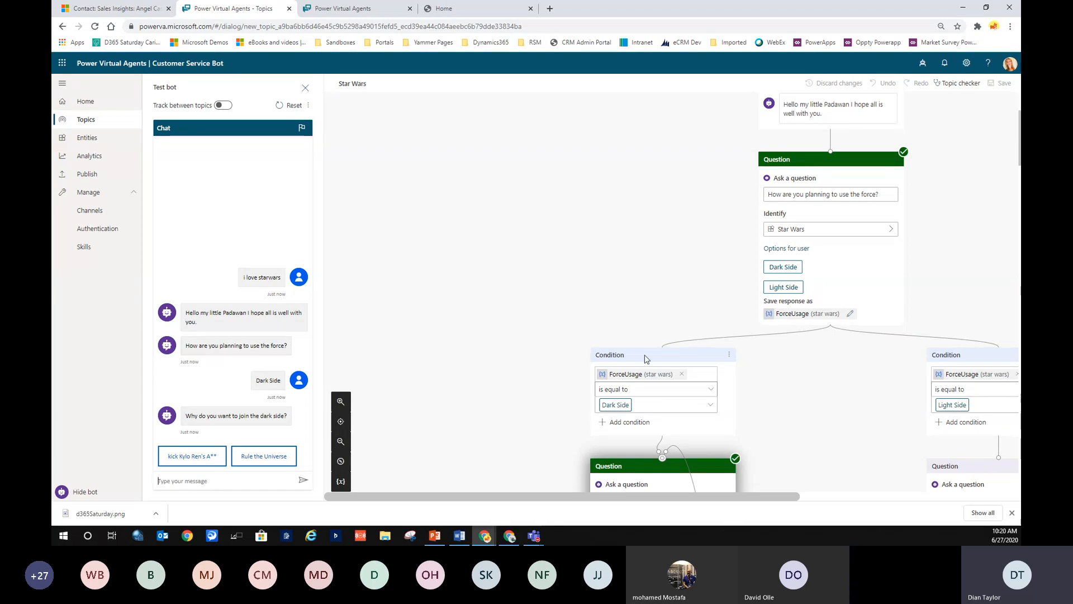
scroll(630, 416, "down", 2)
scroll(629, 417, "down", 3)
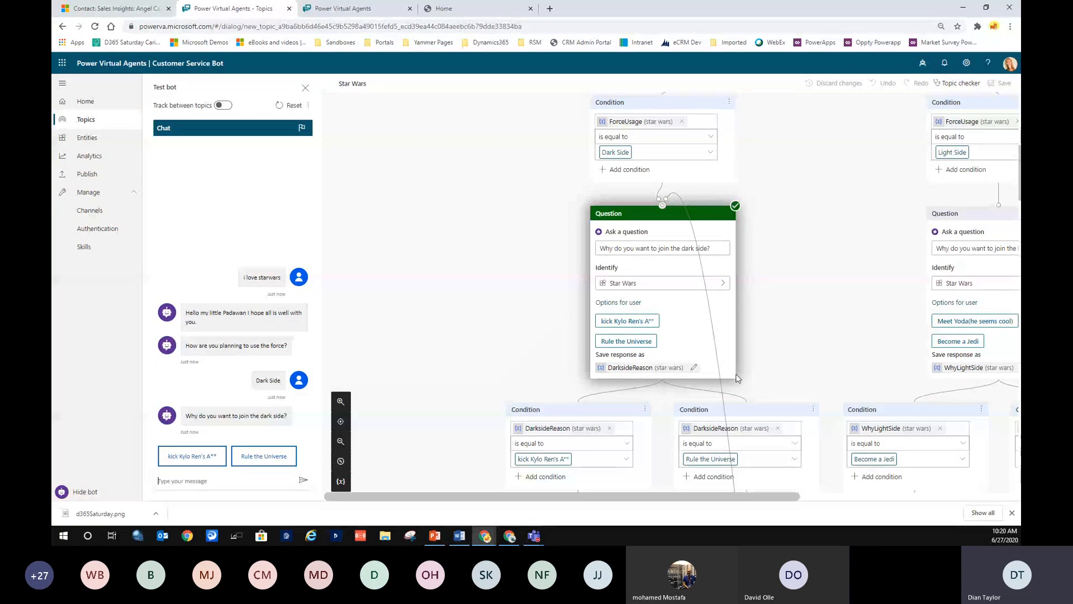
scroll(737, 379, "down", 4)
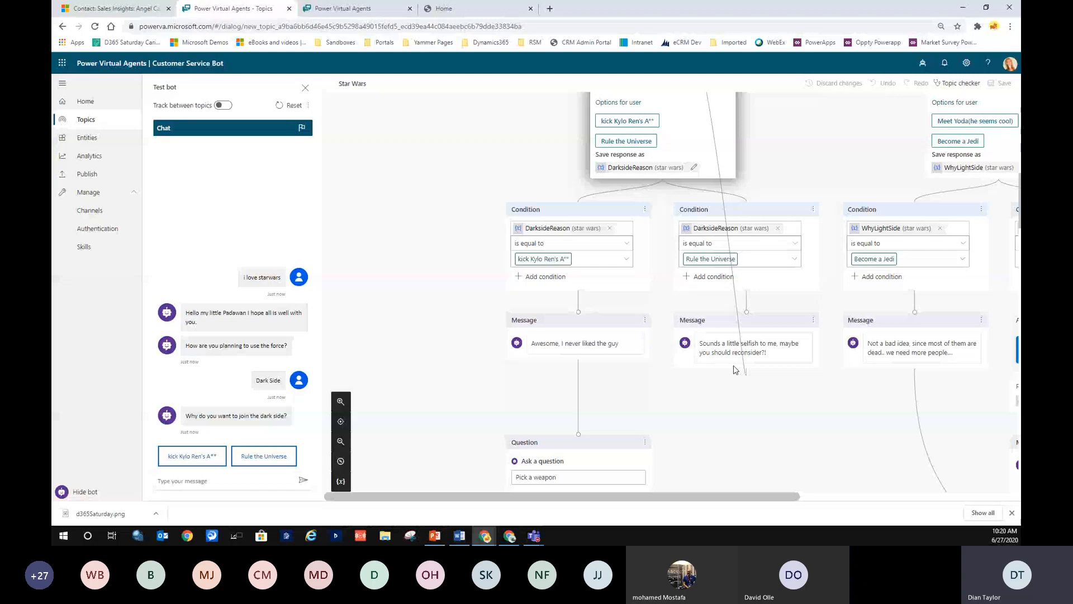
scroll(746, 374, "up", 3)
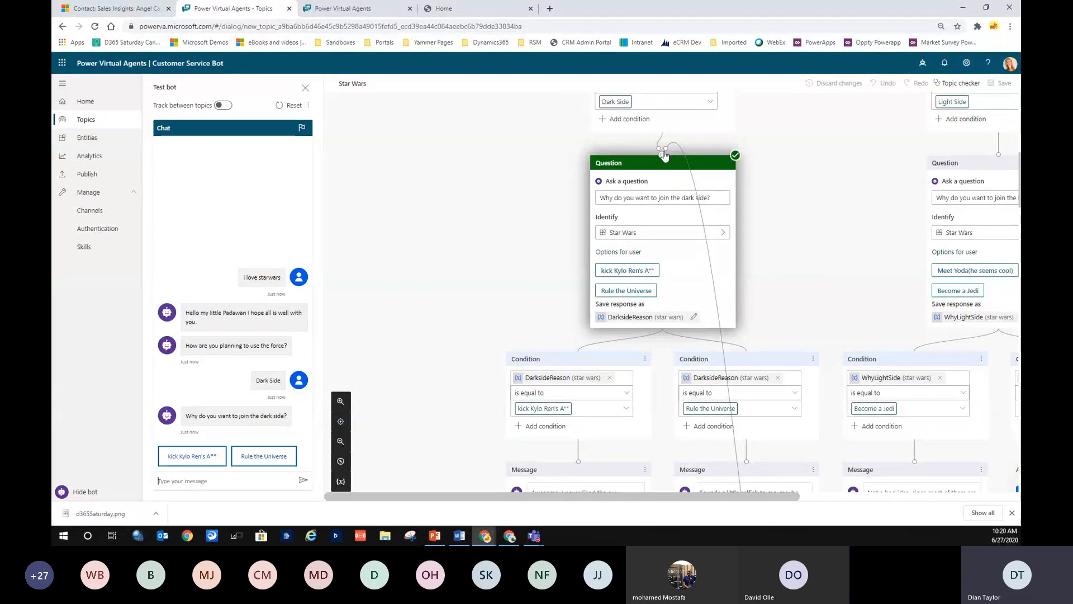
scroll(736, 445, "down", 2)
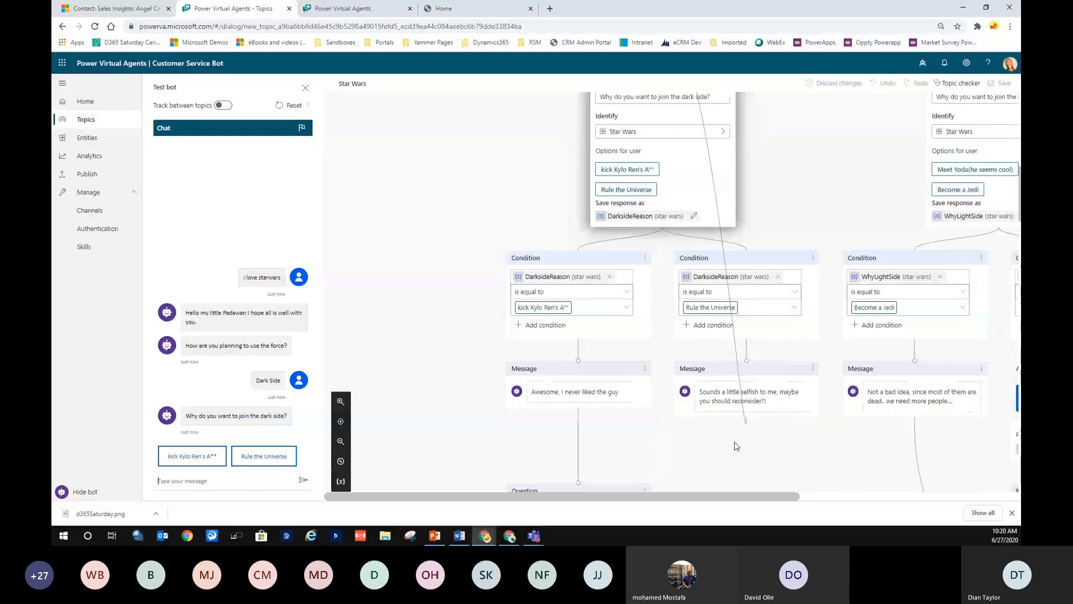
scroll(736, 445, "up", 4)
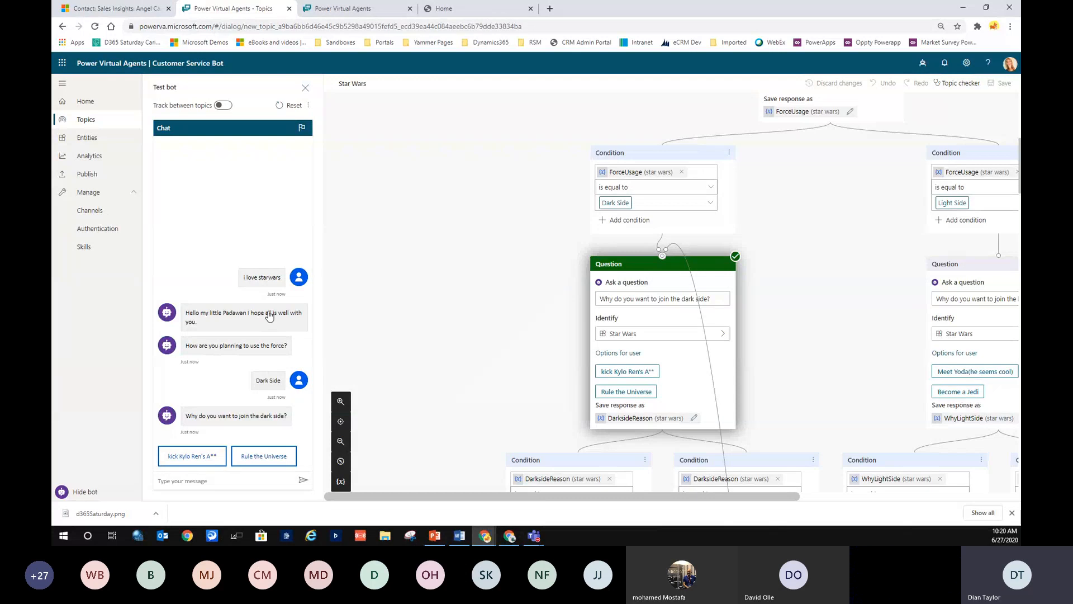
left_click(87, 119)
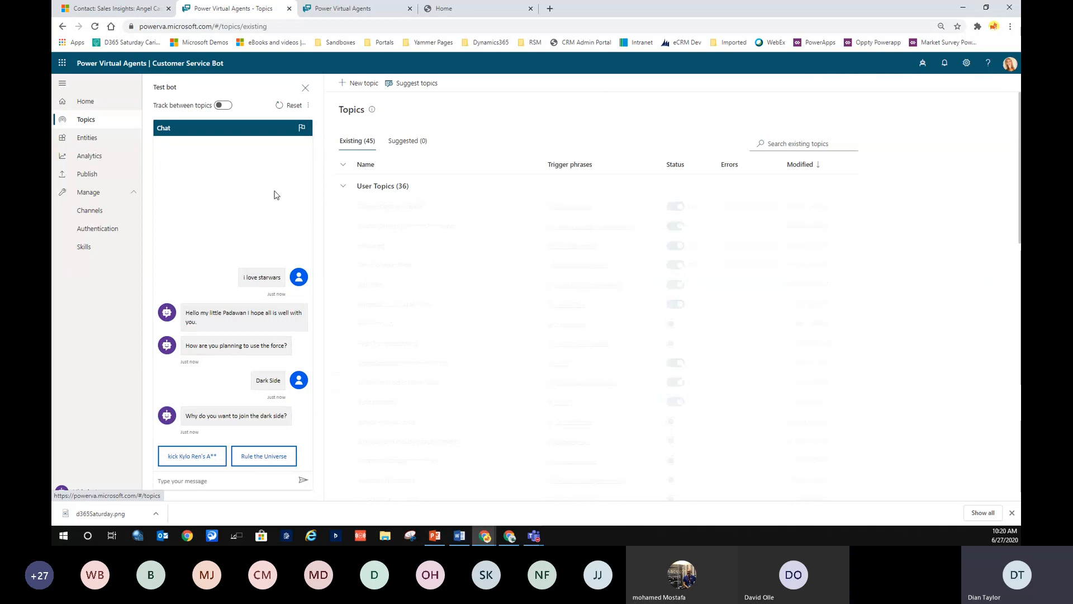
Create a new topic named 'D365 Saturday AI & Chatbots'.
left_click(362, 84)
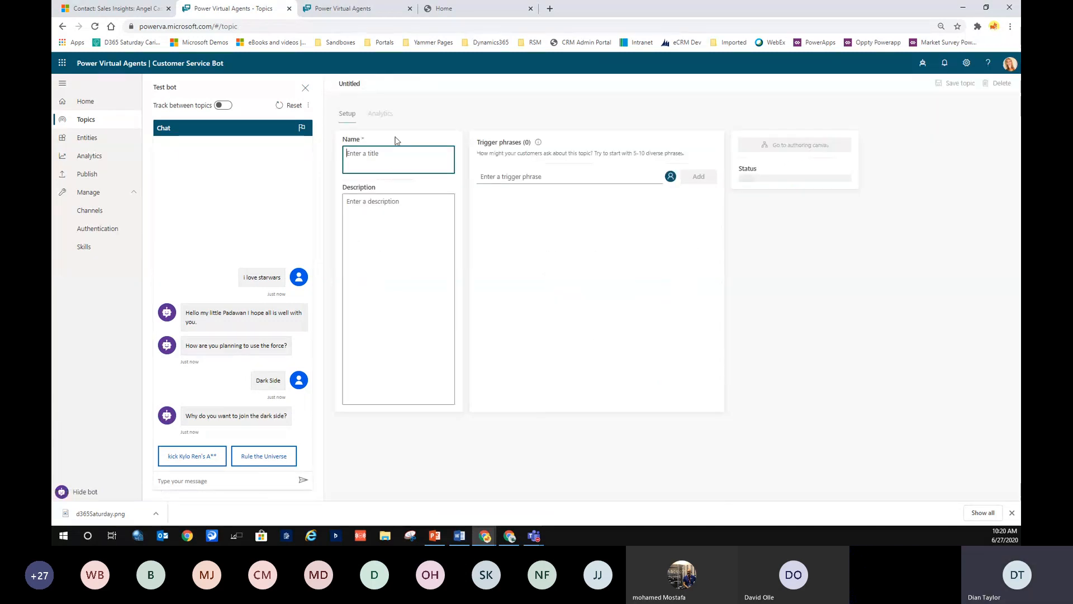
type("D365")
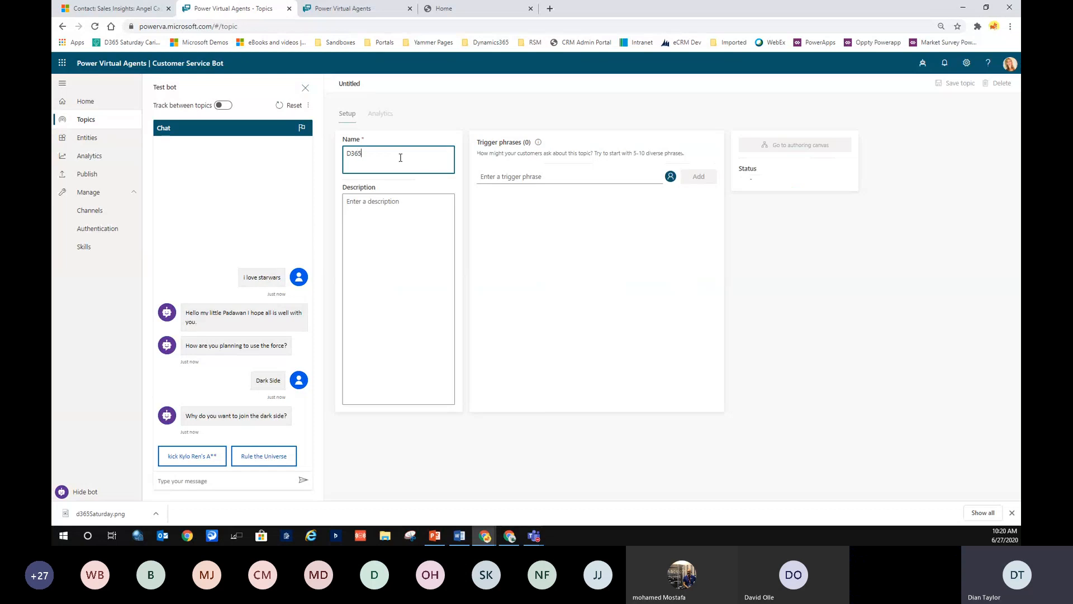
type(" S")
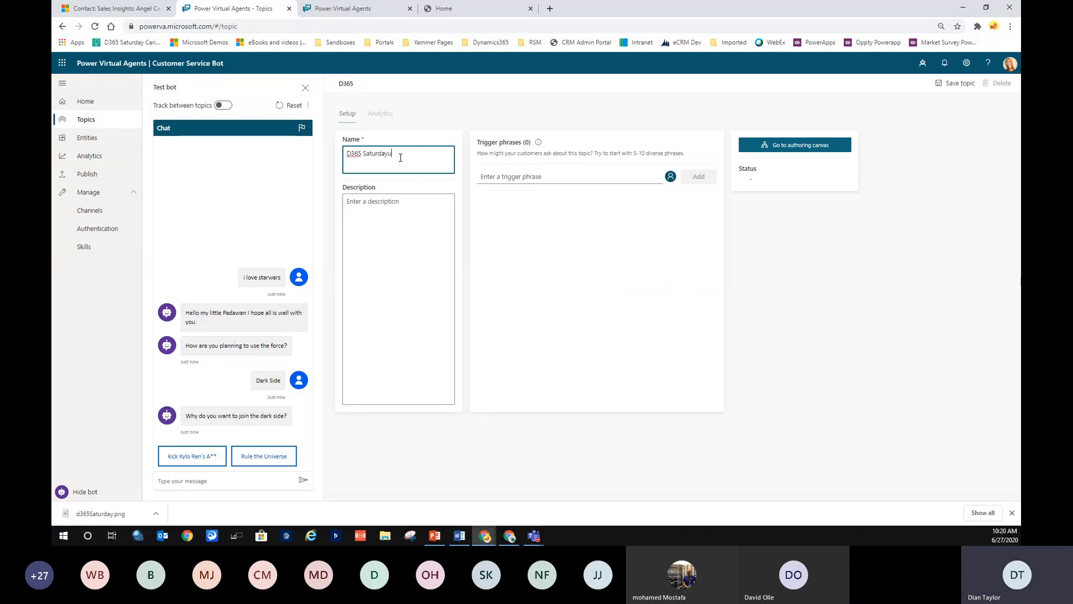
type("aturdayu")
key("BackSpace")
type("AI & Chatbots")
Add trigger phrases 'Do you like chat bots' and 'how do you feel about AI', then save.
left_click(580, 178)
type("D")
key("BackSpace")
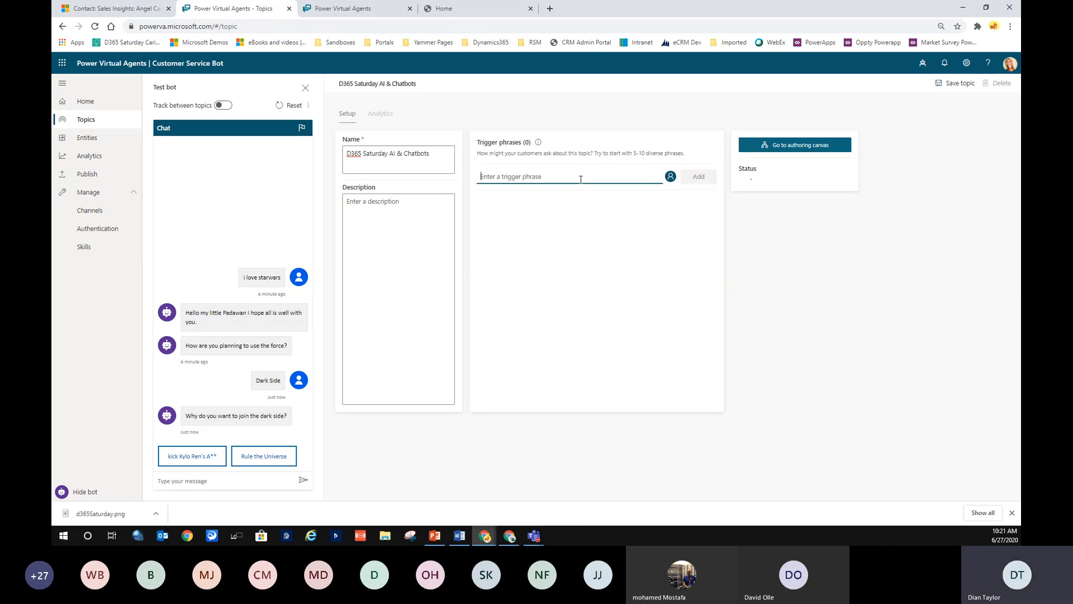
type("Doyou")
key("BackSpace")
key("BackSpace")
key("BackSpace")
key("BackSpace")
type("you")
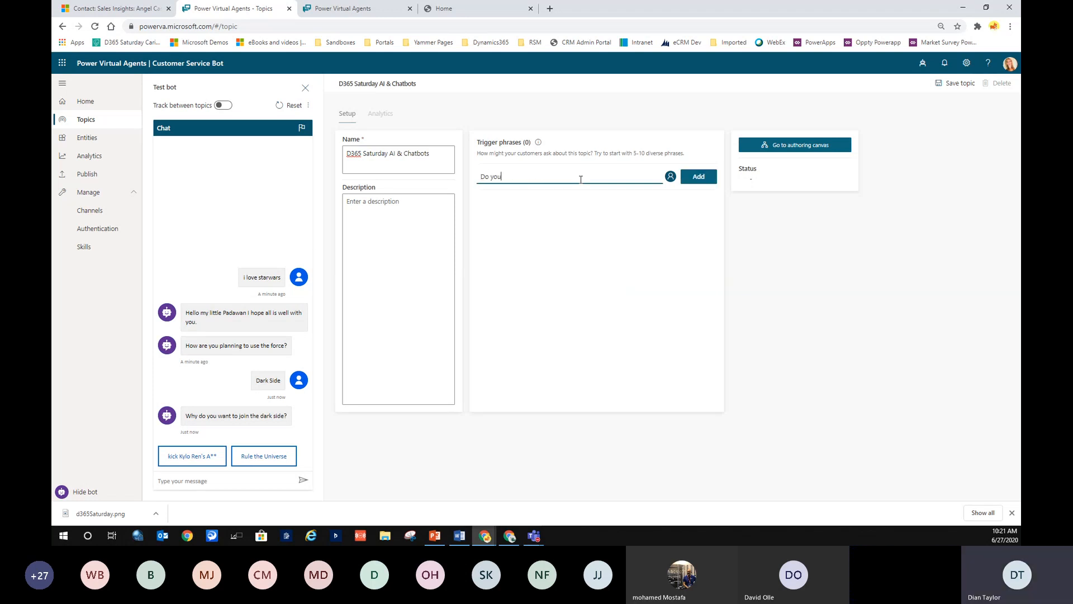
type(" like chat bots")
left_click(709, 180)
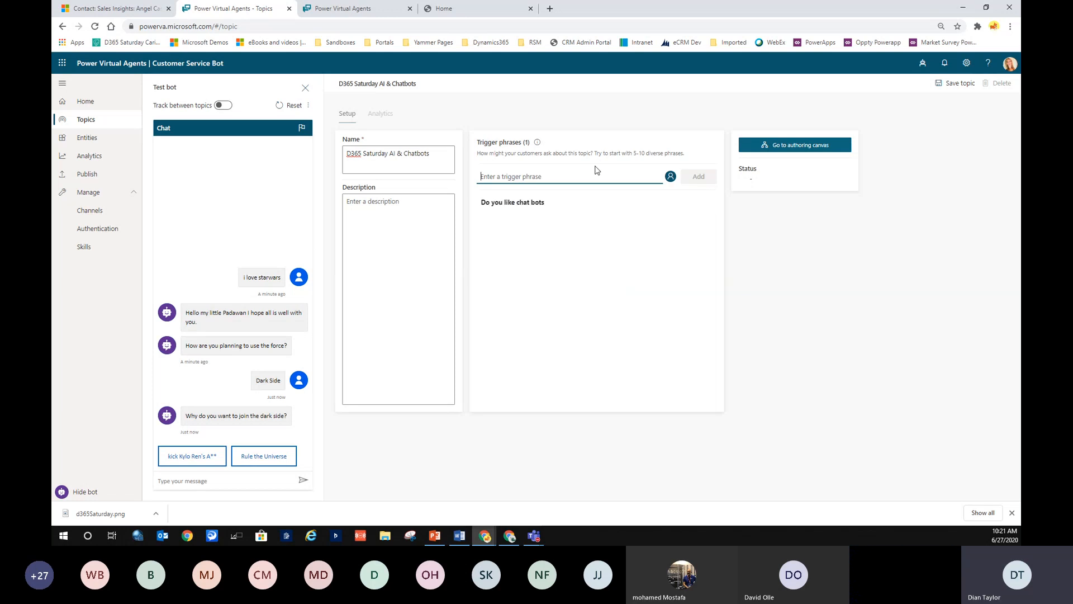
type("how do y")
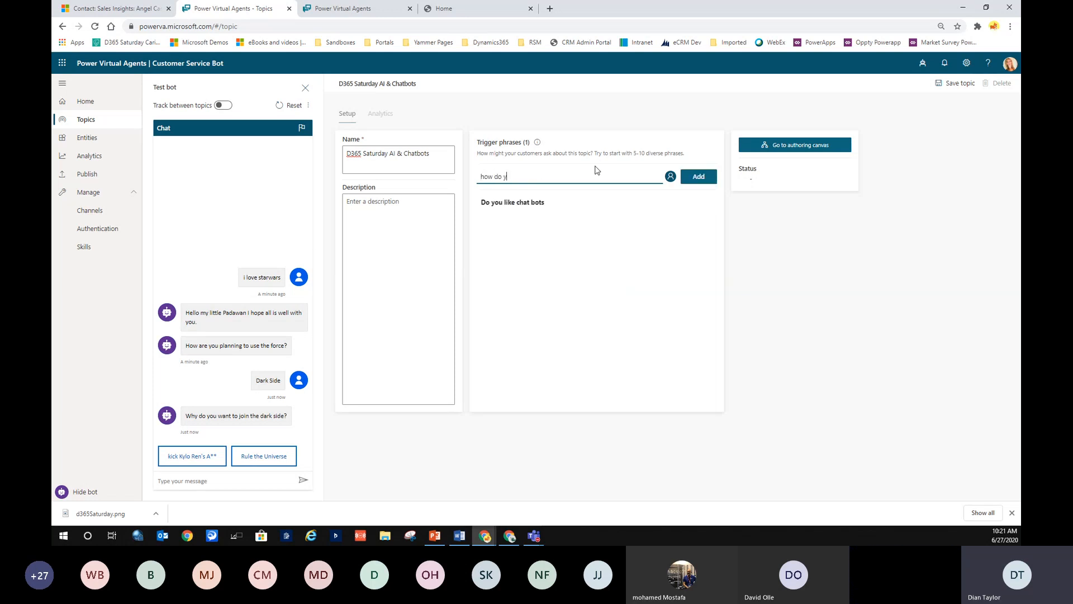
type("ou feel about AI")
left_click(699, 178)
left_click(791, 146)
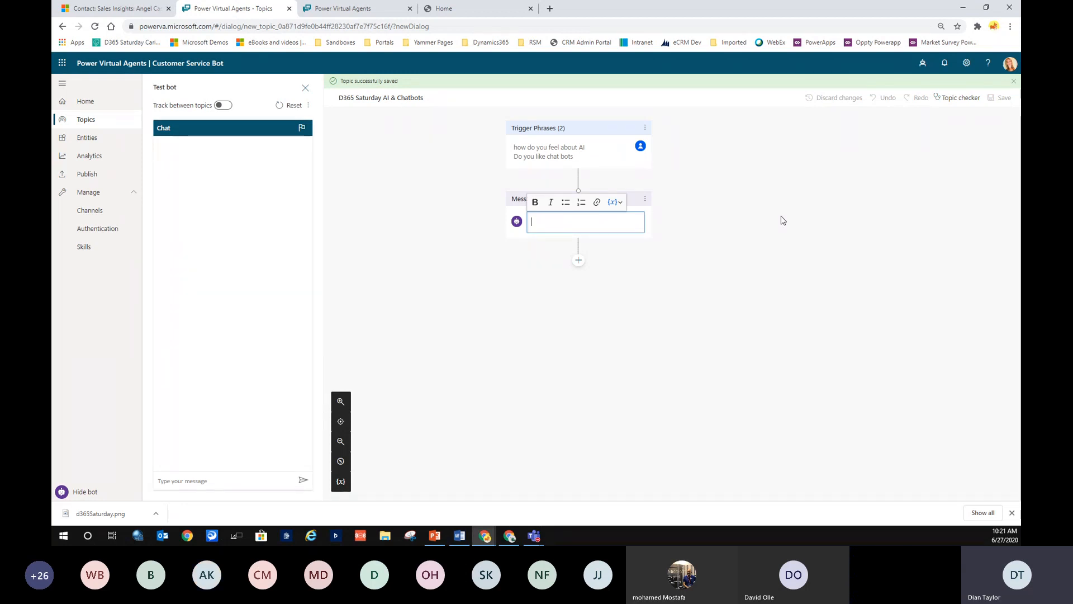
Delete the empty message node and add an Ask a question node in its place.
left_click(520, 197)
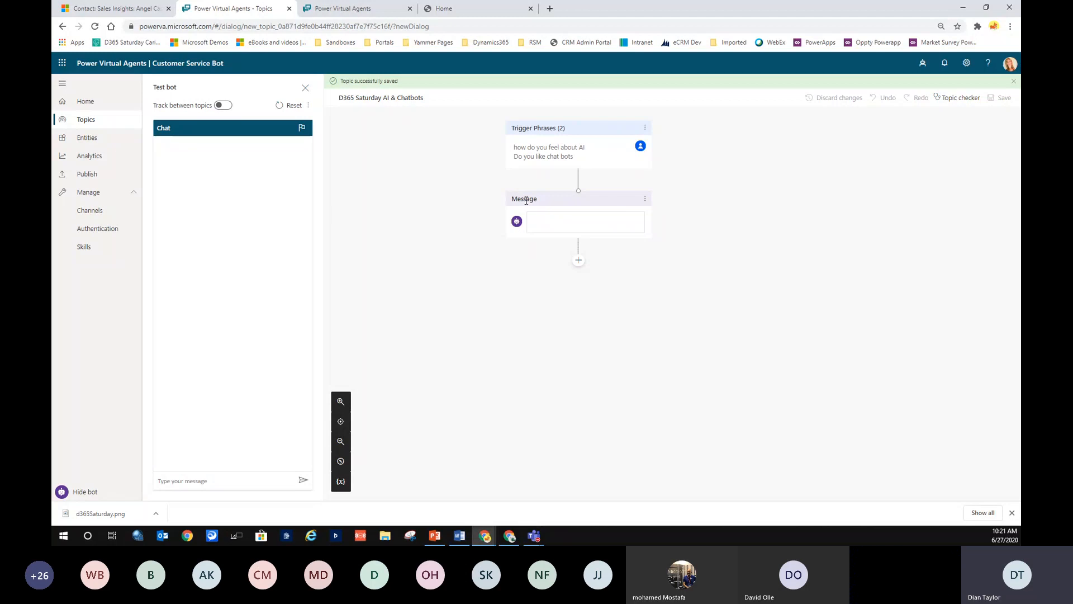
left_click(645, 199)
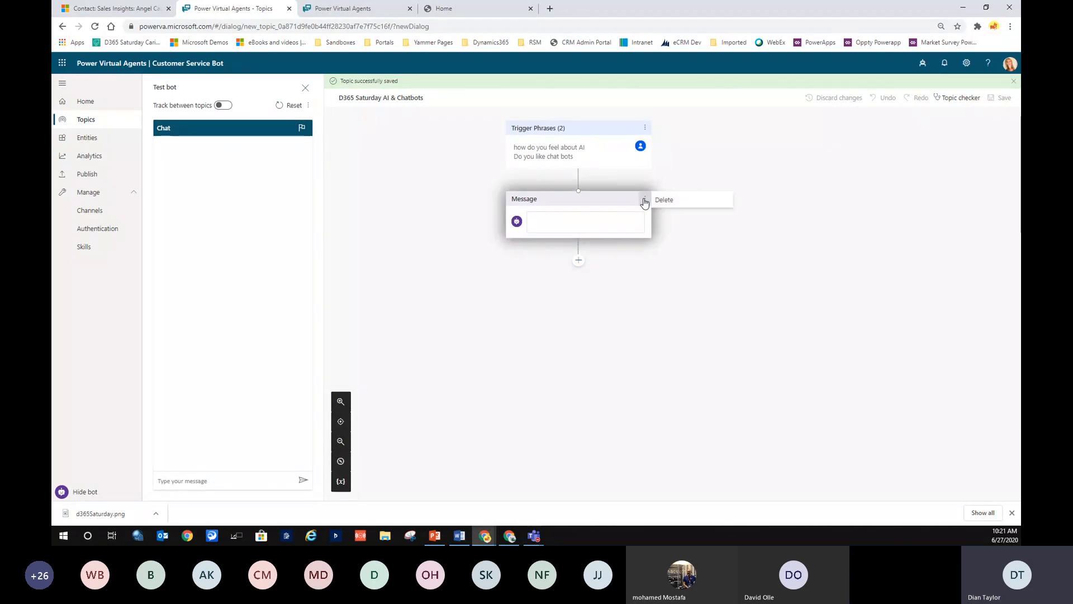
left_click(673, 202)
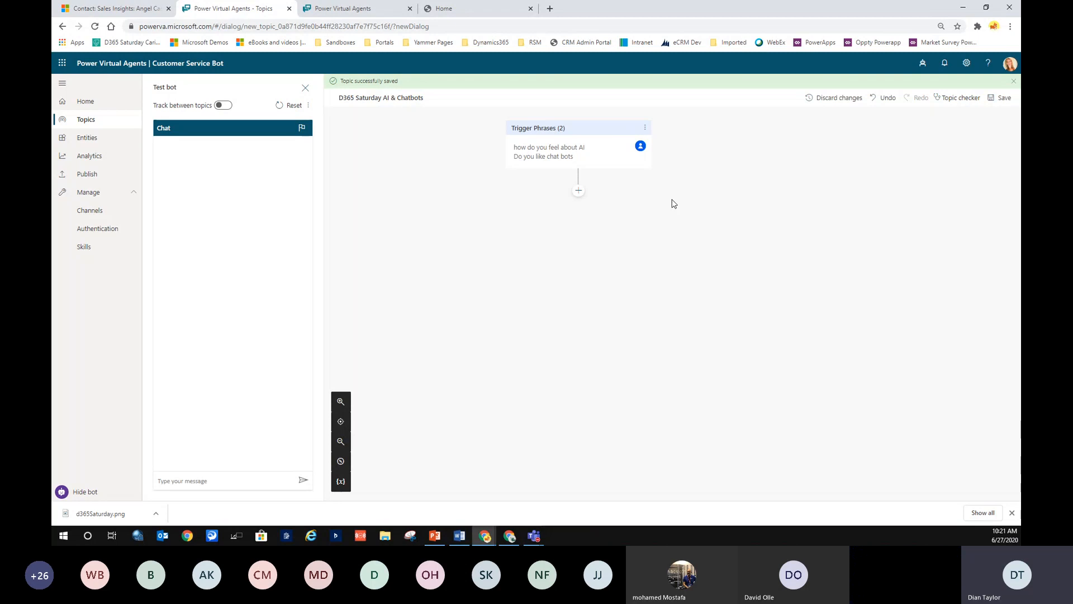
left_click(579, 192)
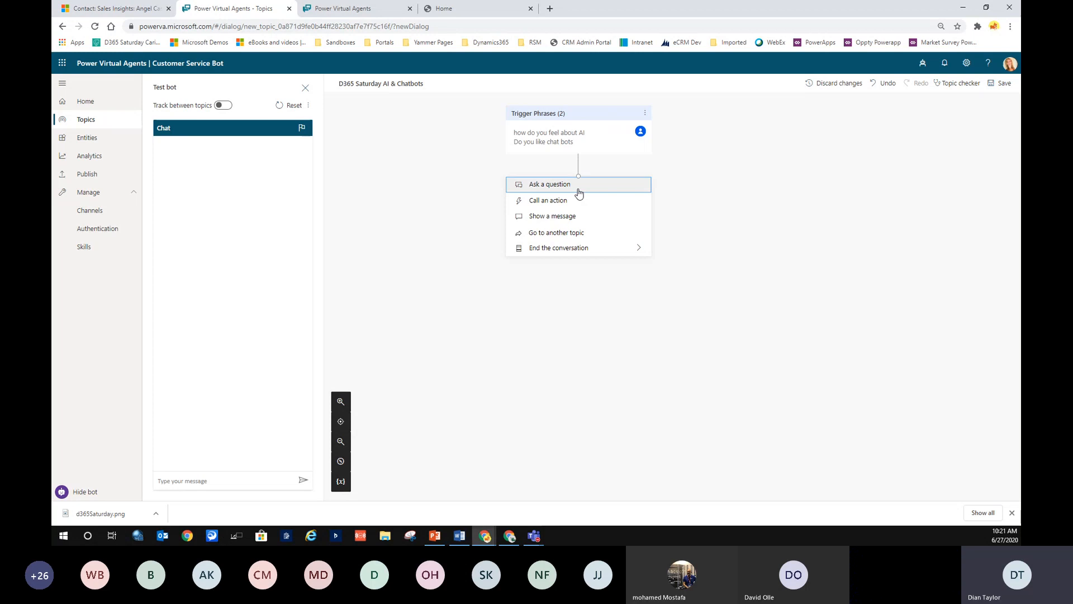
left_click(539, 184)
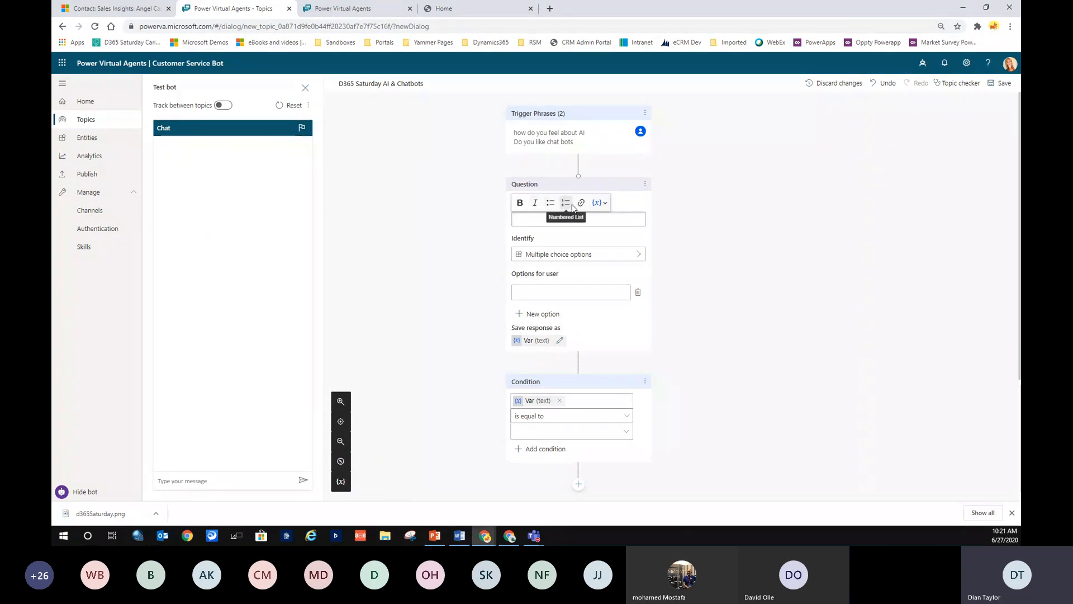
left_click(604, 204)
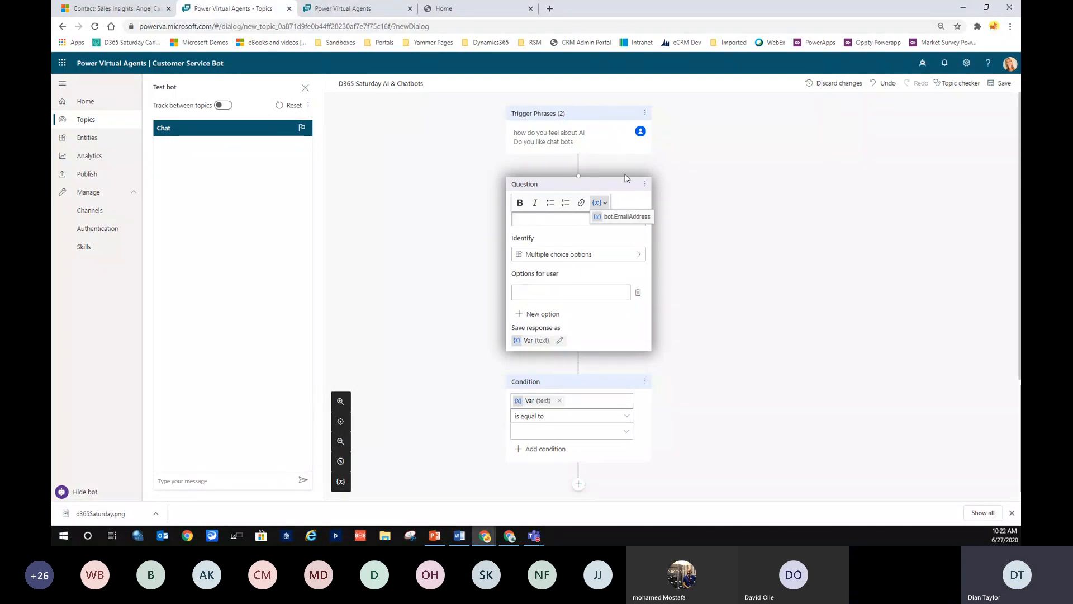
Set the question text to 'Are you enjoying this session'.
left_click(563, 383)
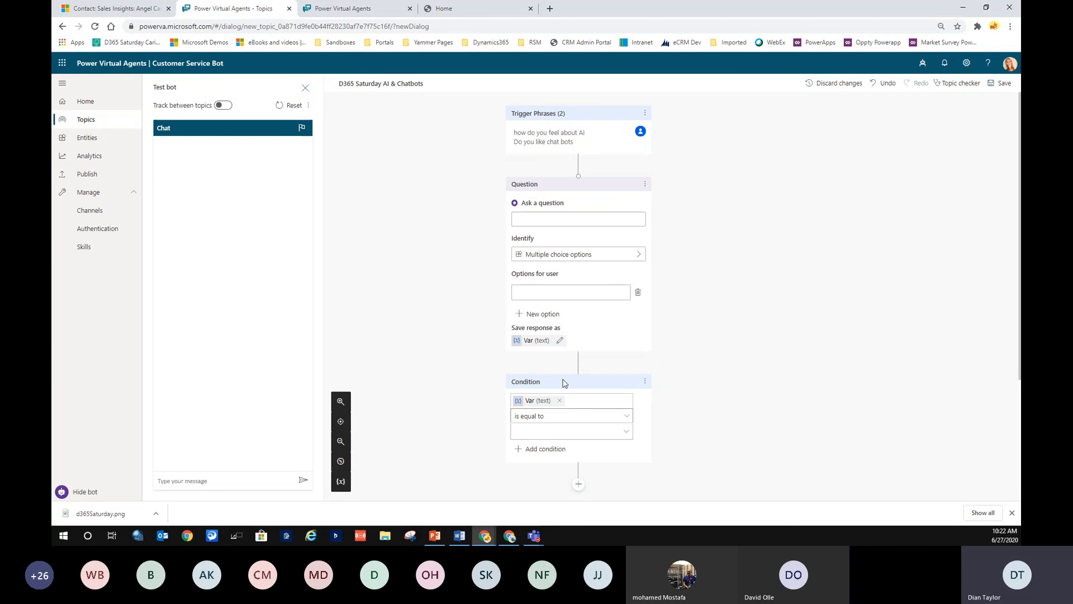
scroll(564, 382, "down", 3)
scroll(563, 382, "up", 3)
left_click(582, 217)
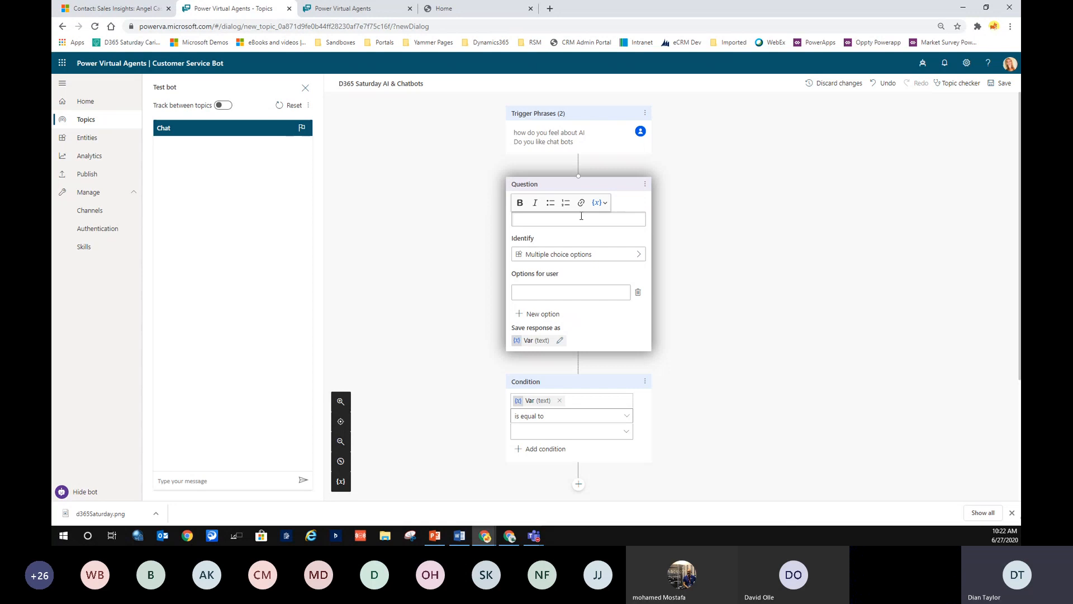
type("Are you enjoying this session")
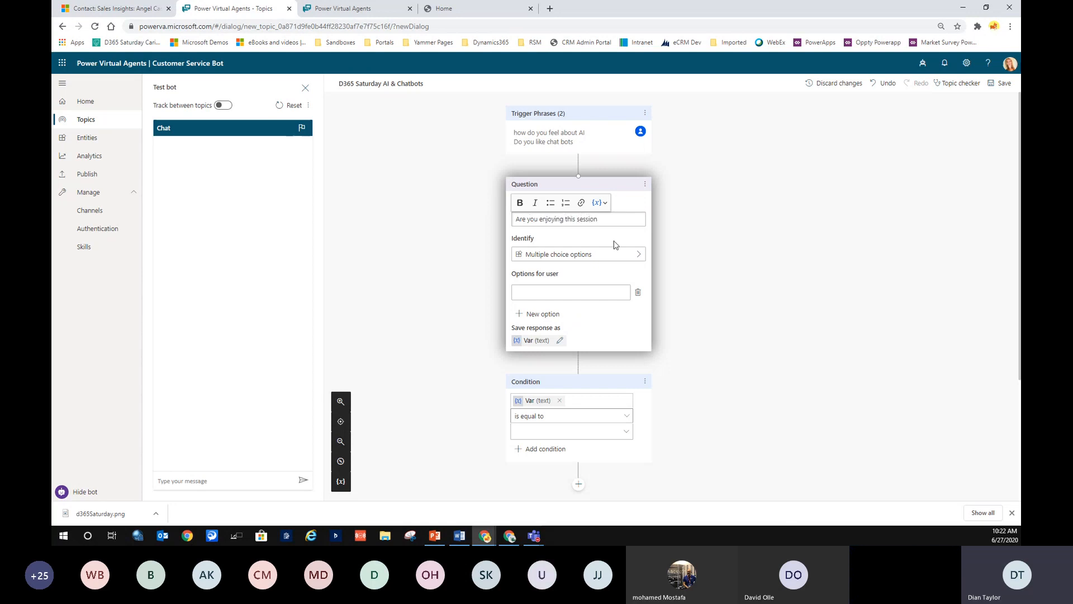
left_click(609, 270)
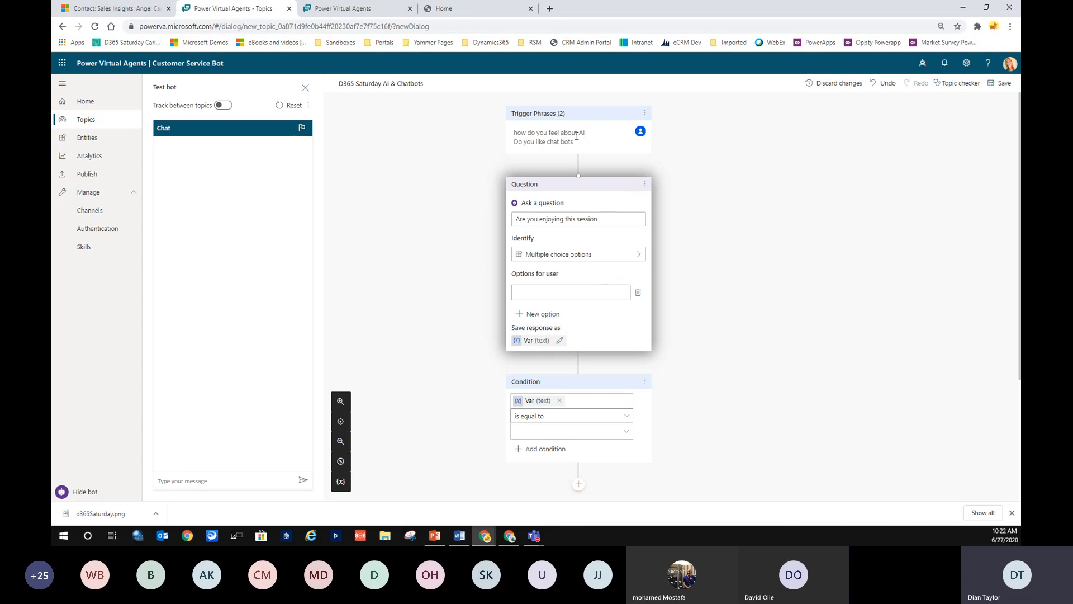
Add answer options Yes and No, leaving the Identify setting unchanged.
left_click(542, 314)
left_click(688, 293)
type("Yes")
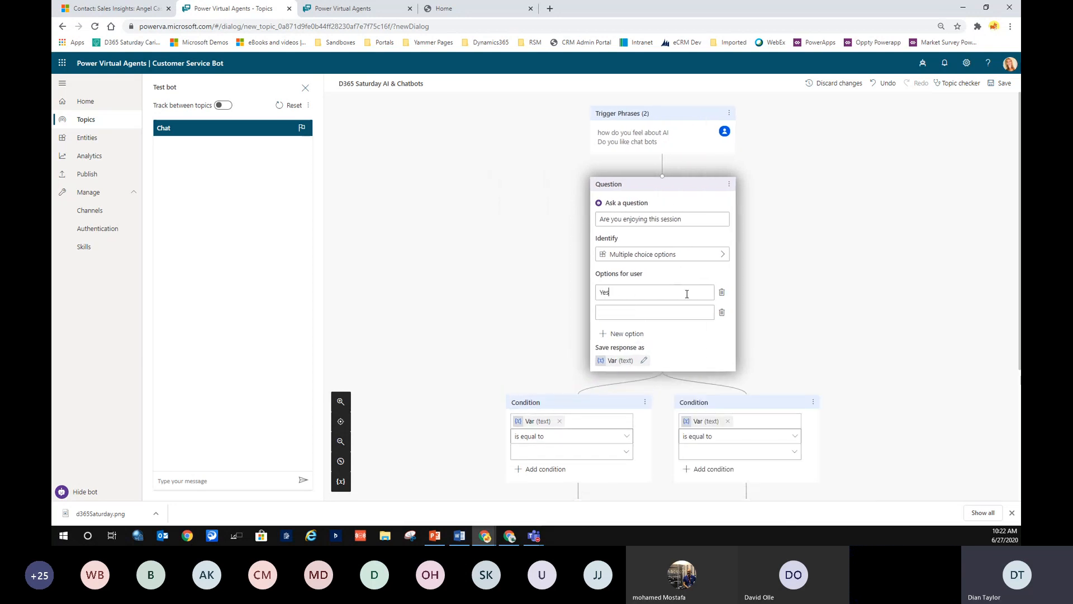
left_click(674, 319)
type("NO")
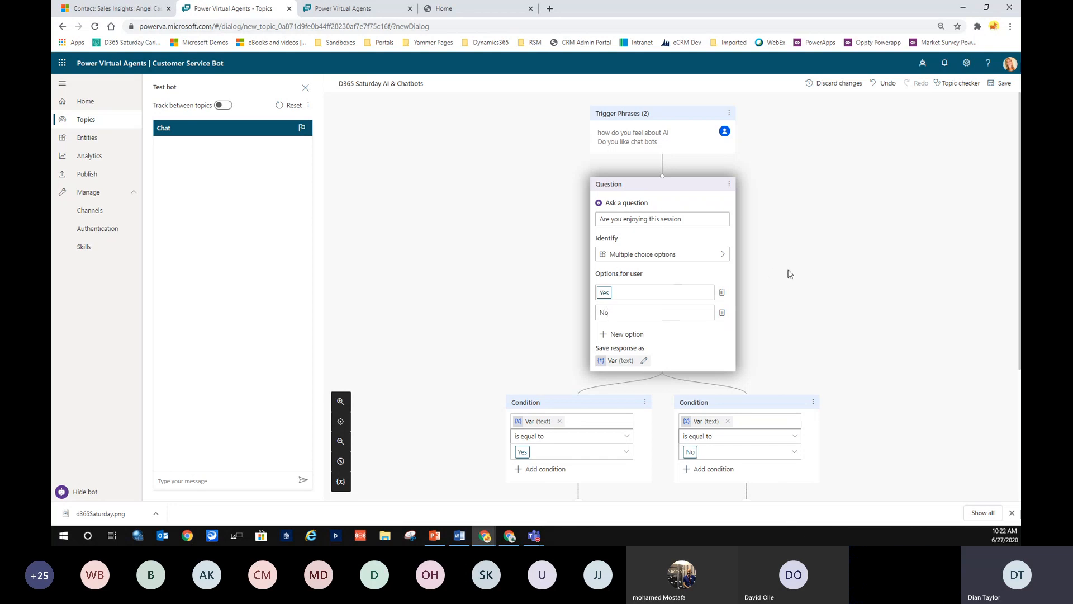
left_click(790, 273)
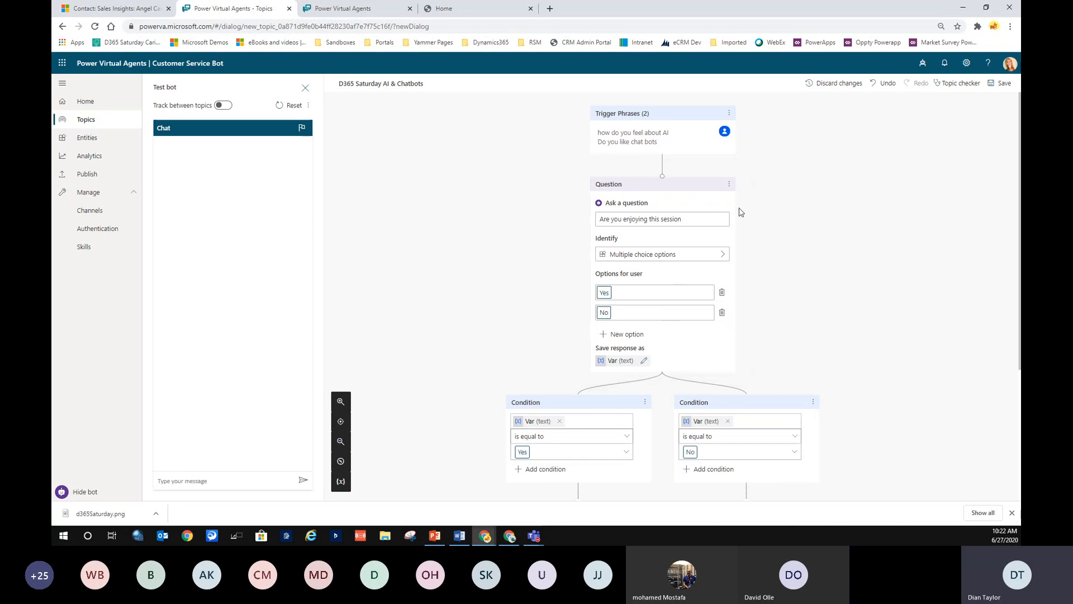
left_click(719, 259)
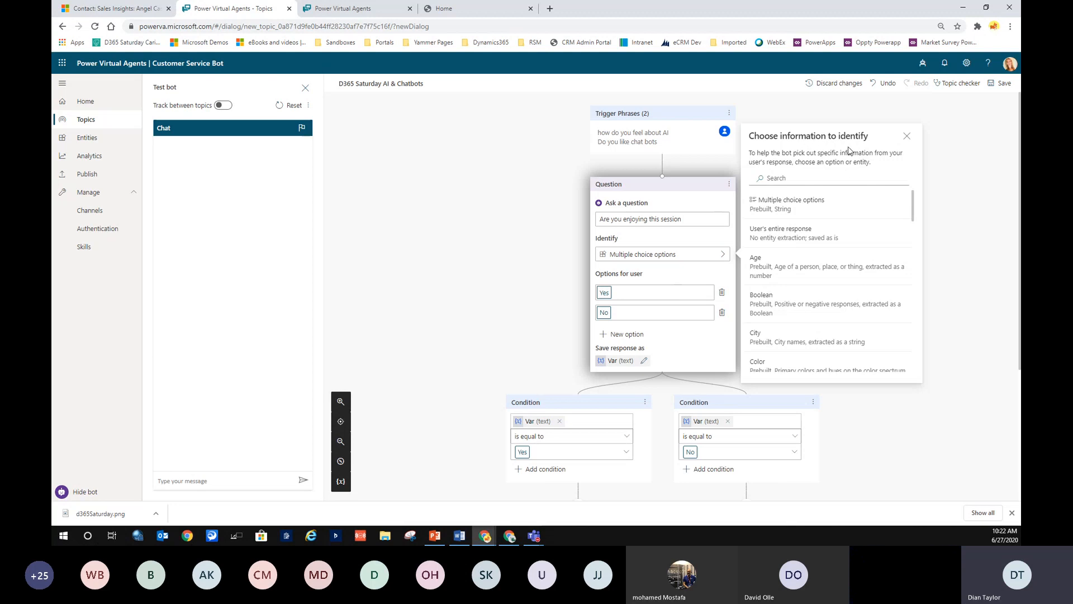
left_click(954, 197)
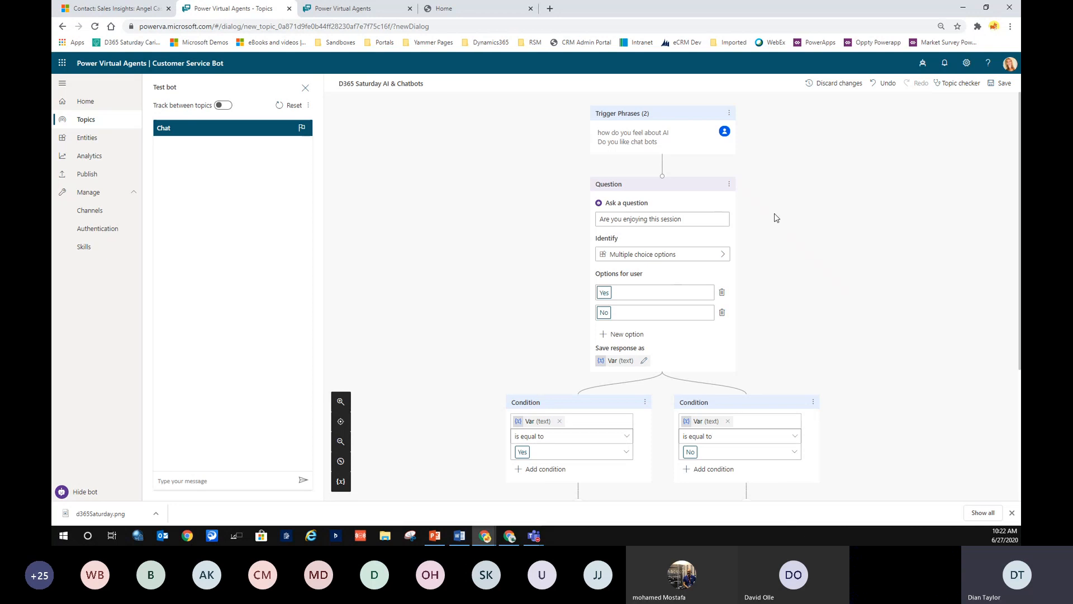
Under Yes, add the question 'Please rate this session between 1-10'.
scroll(776, 217, "down", 2)
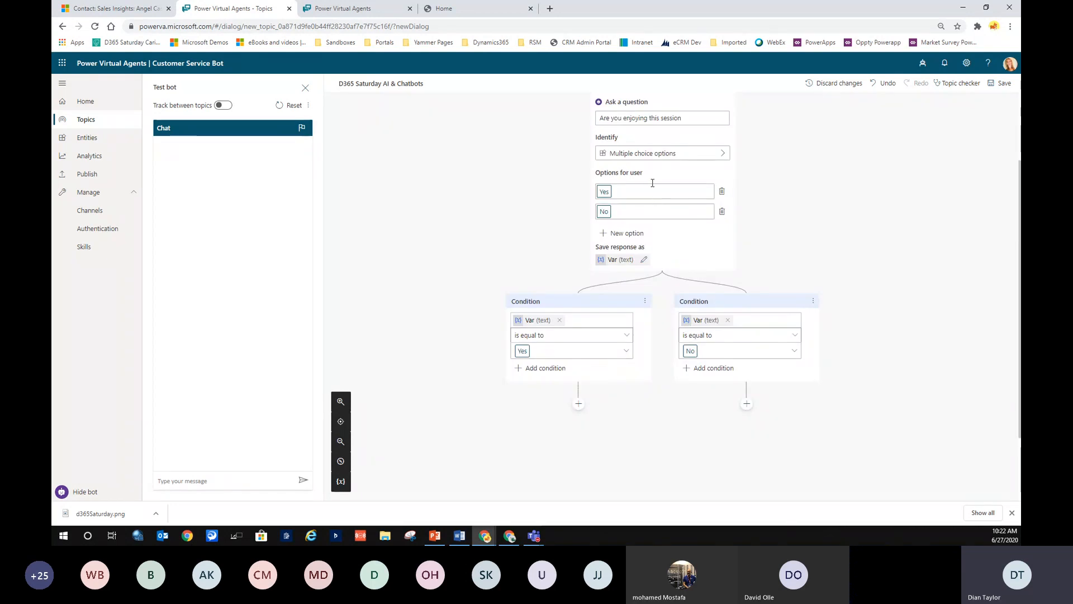
left_click_drag(703, 117, 591, 118)
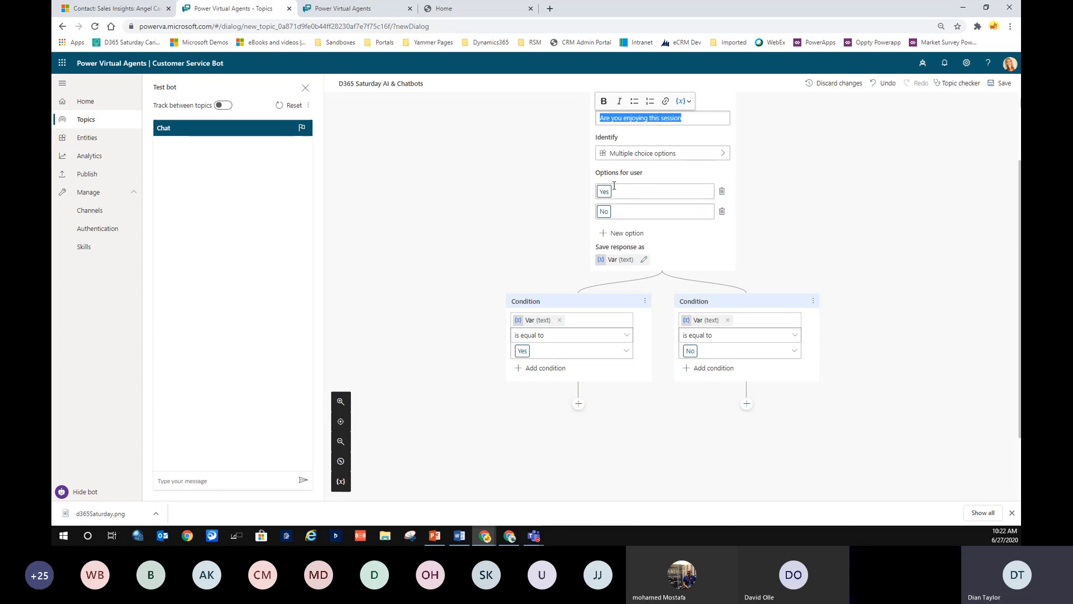
scroll(716, 339, "down", 2)
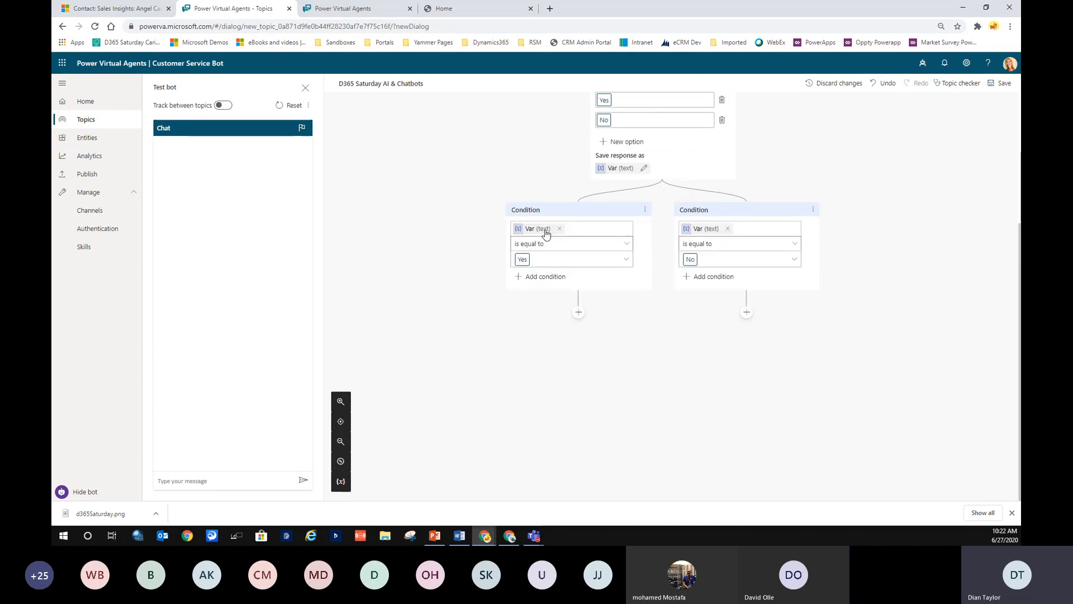
left_click(578, 312)
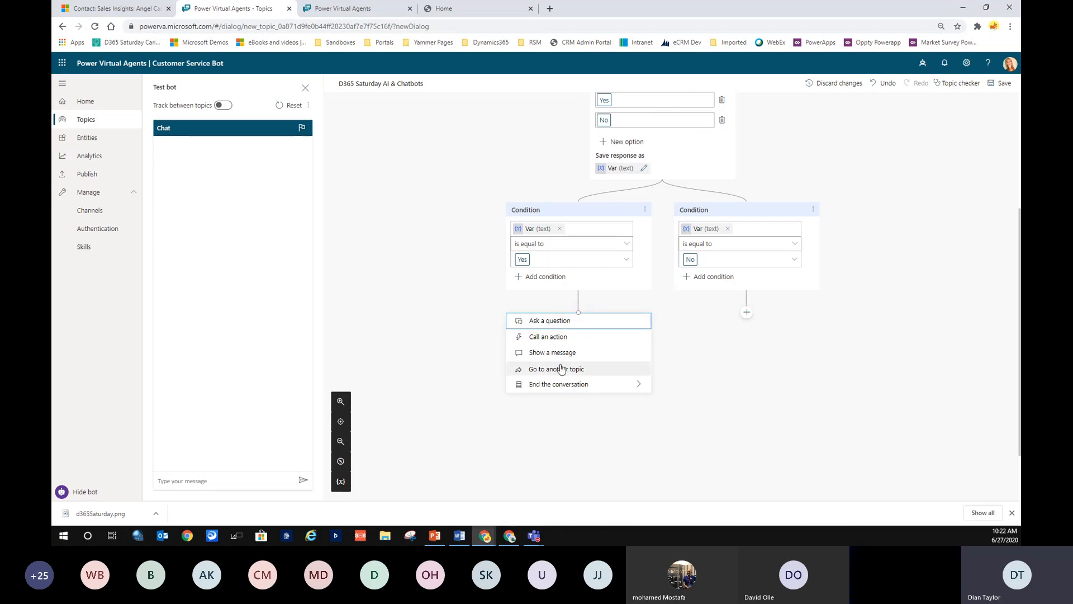
mouse_move(572, 387)
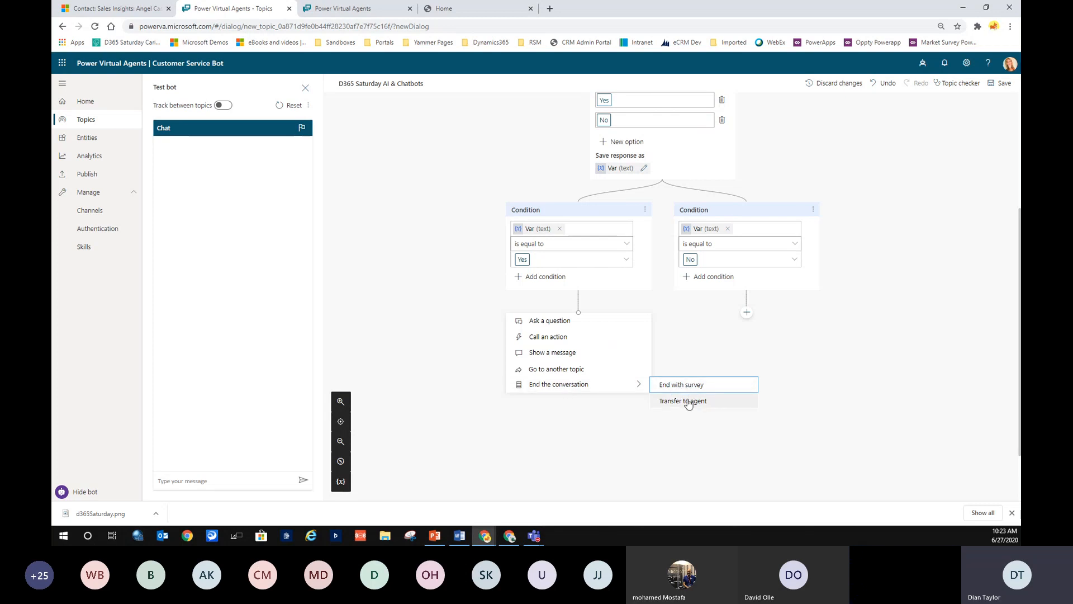
left_click(553, 323)
type("W")
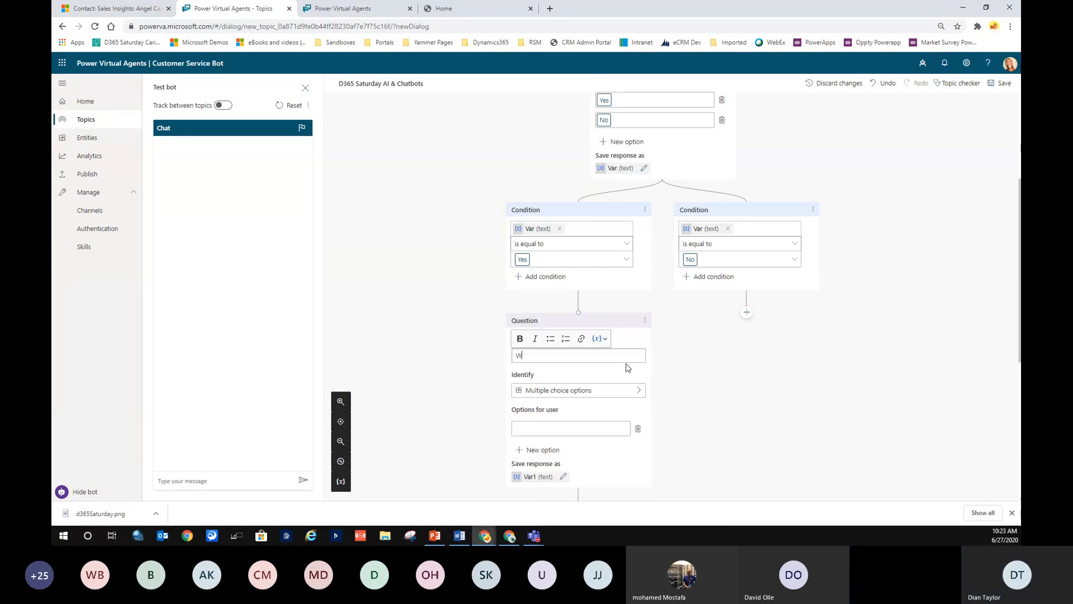
type("hat d")
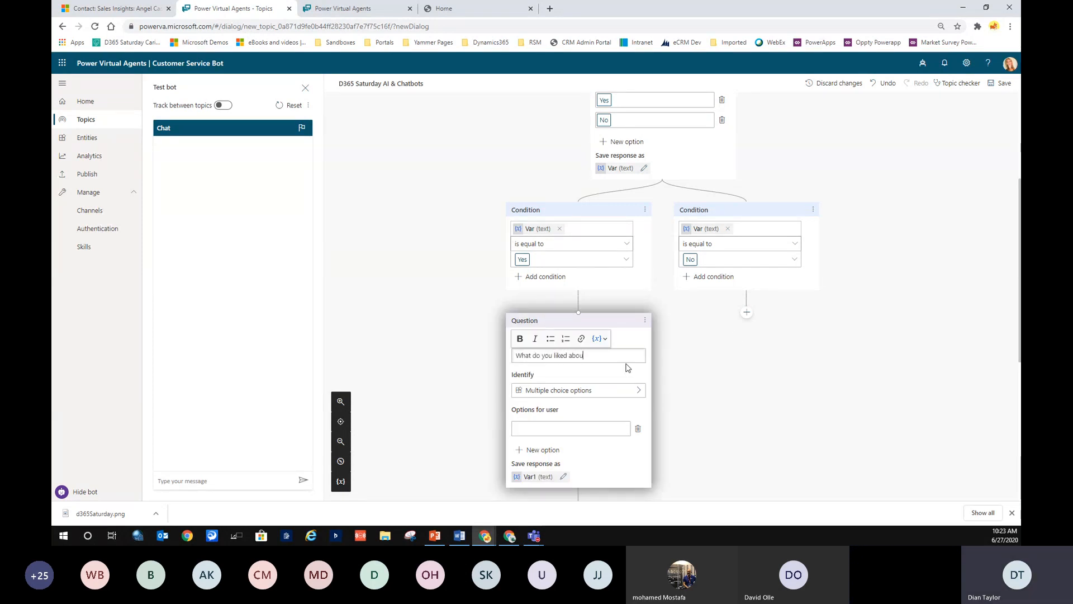
type("o you liked abou")
key("BackSpace")
key("BackSpace")
key("BackSpace")
key("BackSpace")
key("BackSpace")
key("BackSpace")
type("about this most?")
left_click_drag(612, 355, 470, 356)
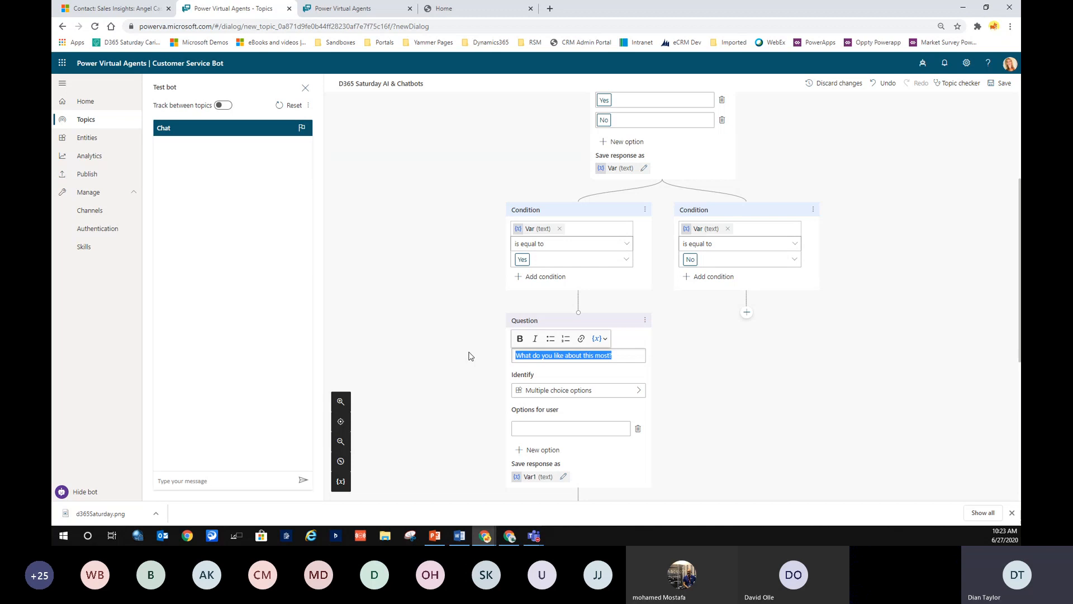
type("Please rate this")
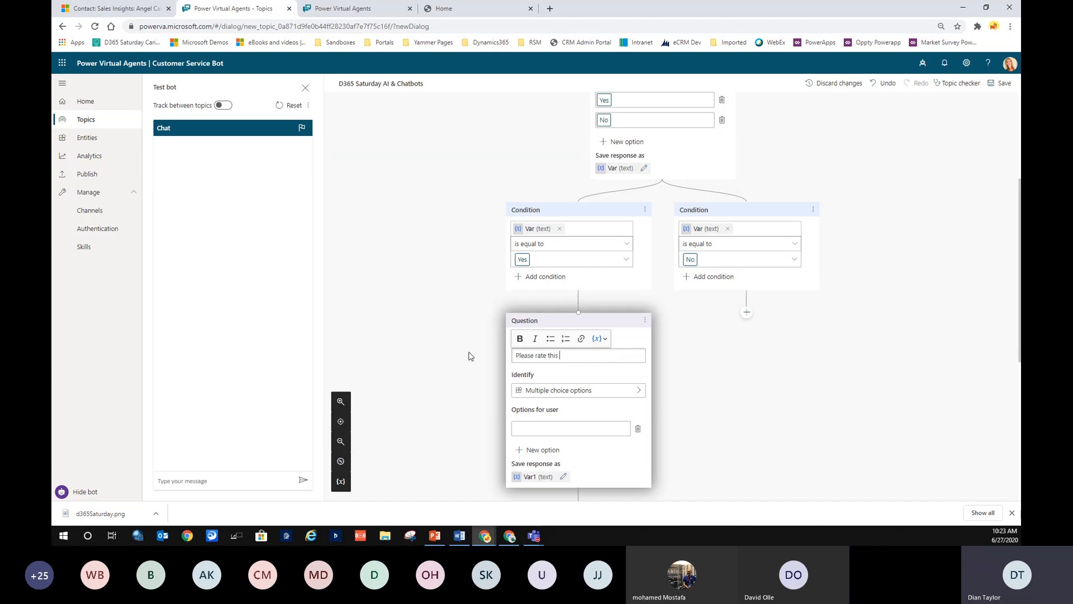
type(" session between 1-10")
Under No, show 'Well maybe you should leave the session then' and end the conversation.
left_click(746, 312)
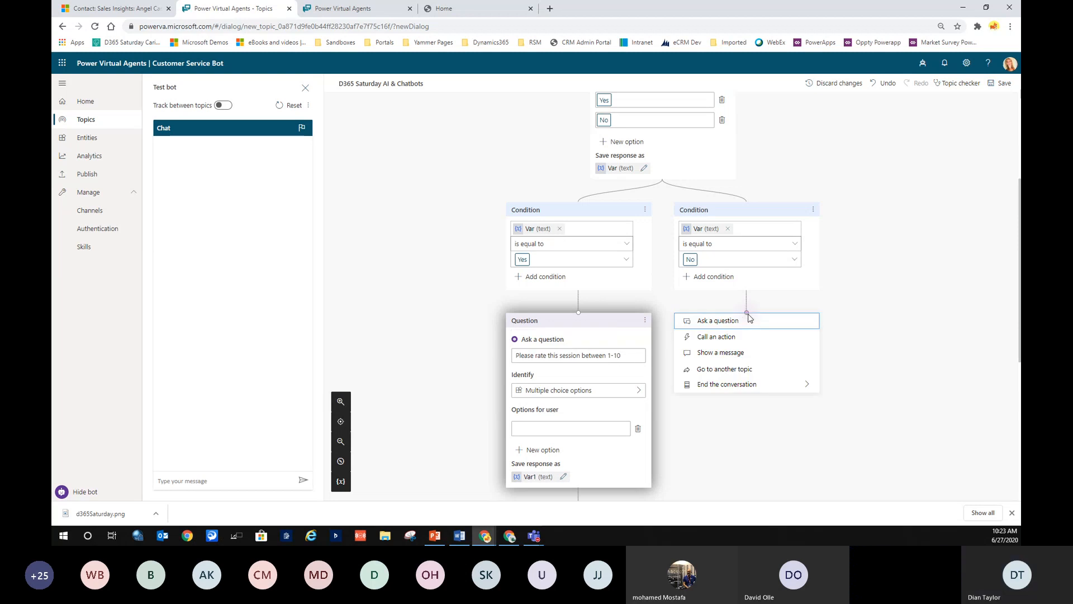
left_click(741, 353)
type("We")
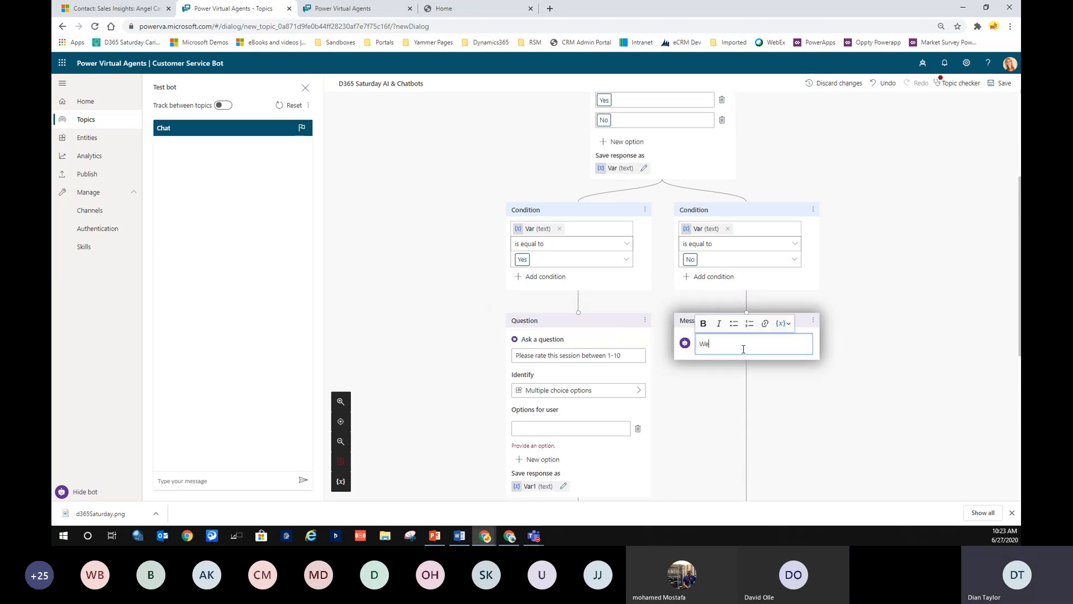
type("ll maybe you should leave the session then")
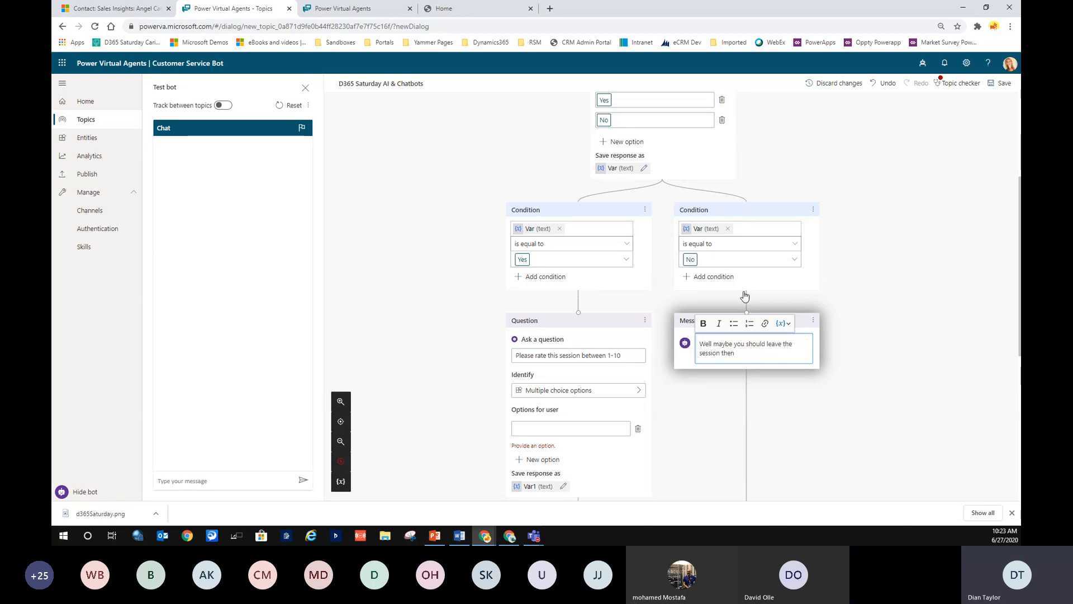
scroll(707, 246, "down", 2)
left_click(747, 418)
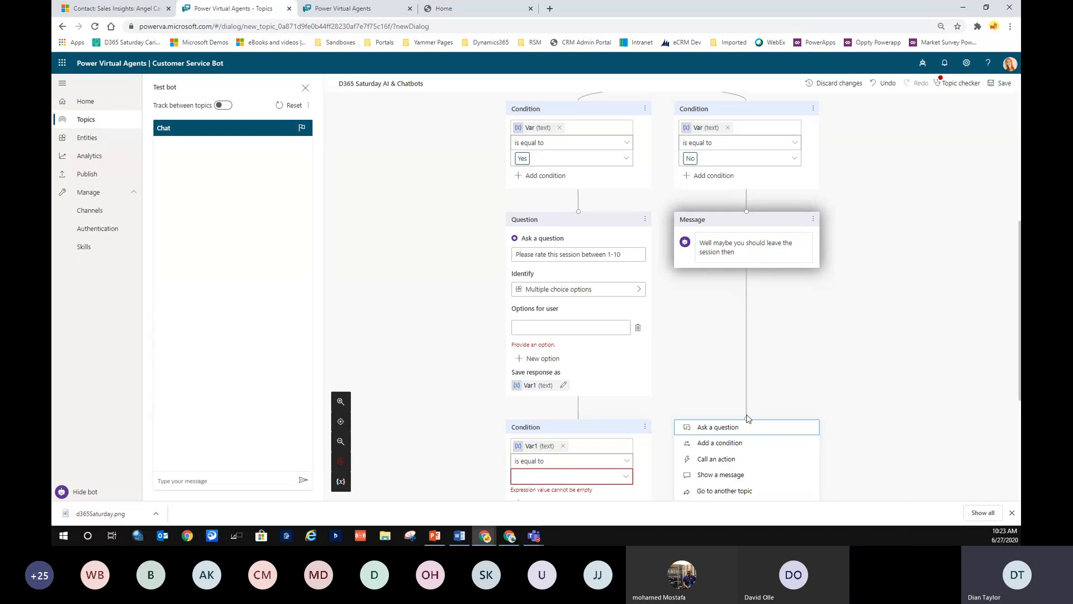
scroll(760, 455, "down", 1)
left_click(757, 463)
left_click(855, 457)
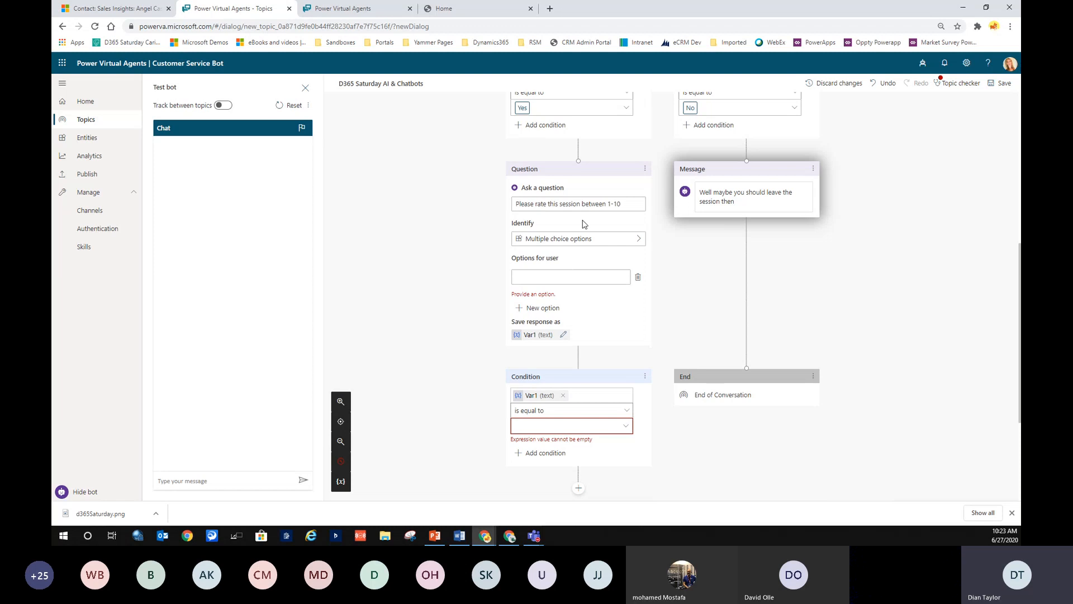
left_click(547, 276)
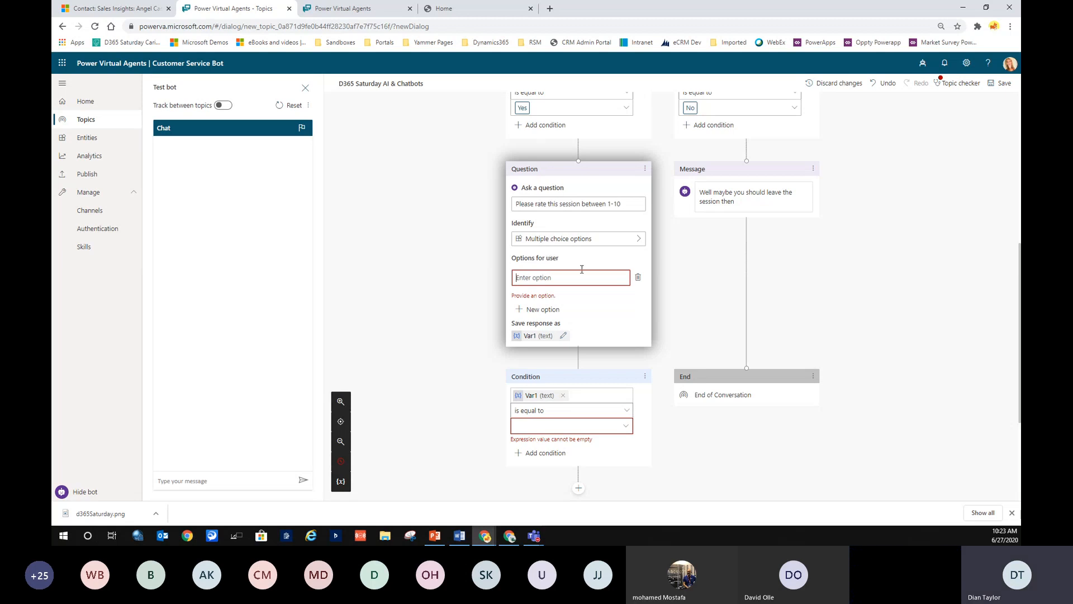
left_click(637, 240)
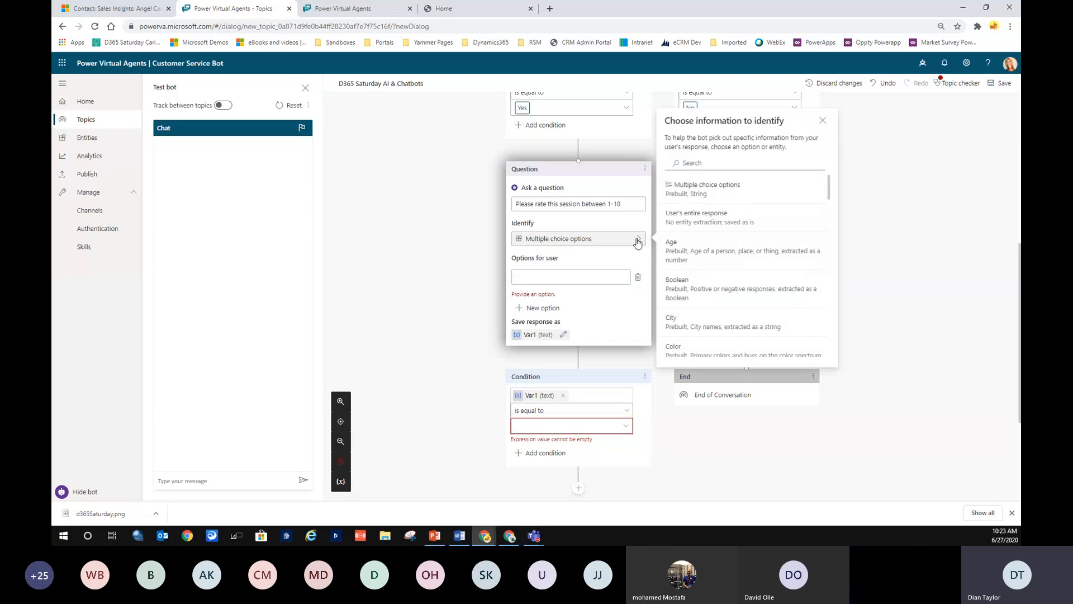
scroll(718, 251, "down", 4)
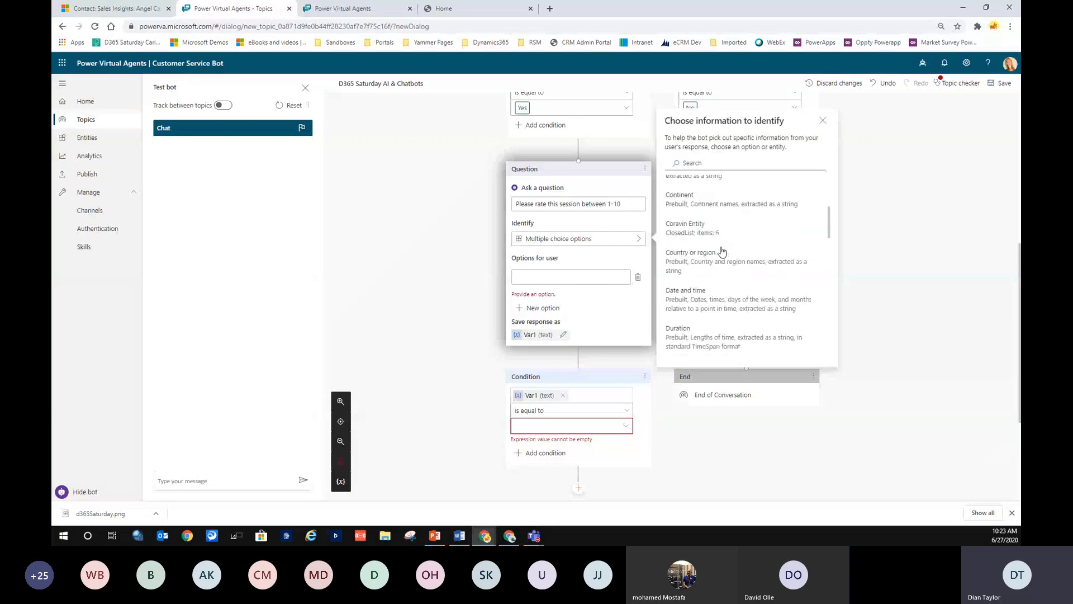
left_click(501, 278)
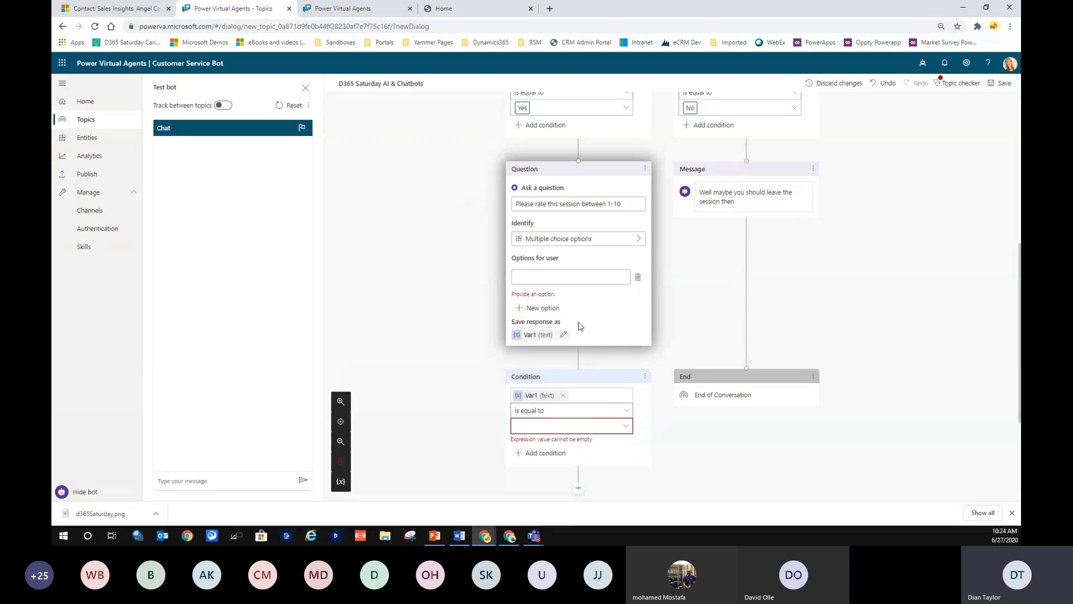
scroll(613, 418, "down", 2)
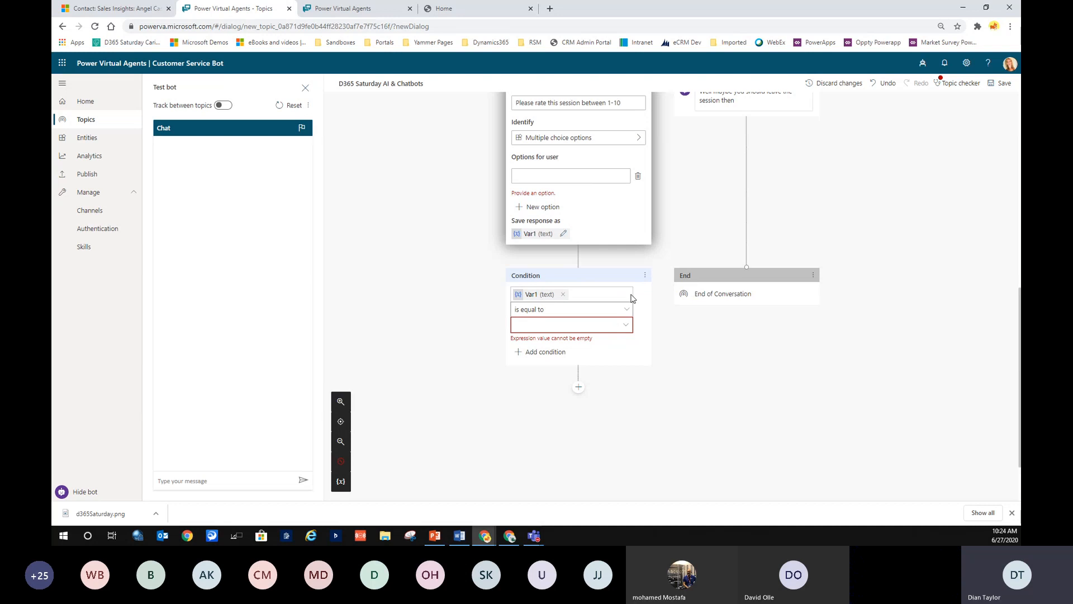
Delete the empty condition under the rating question and rename its answer variable to Rating.
left_click(646, 284)
left_click(646, 276)
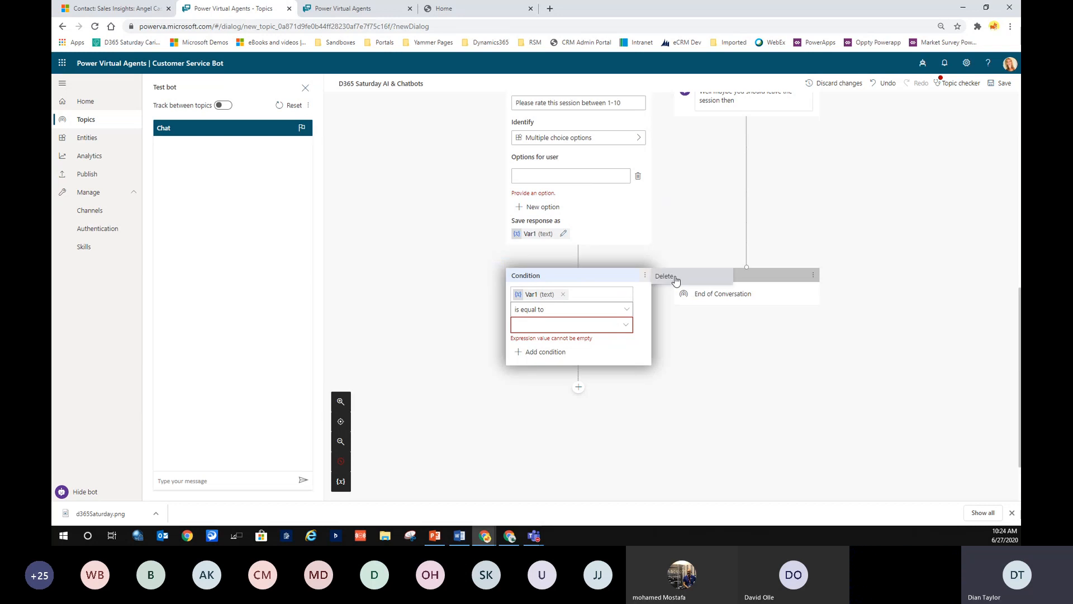
left_click(673, 277)
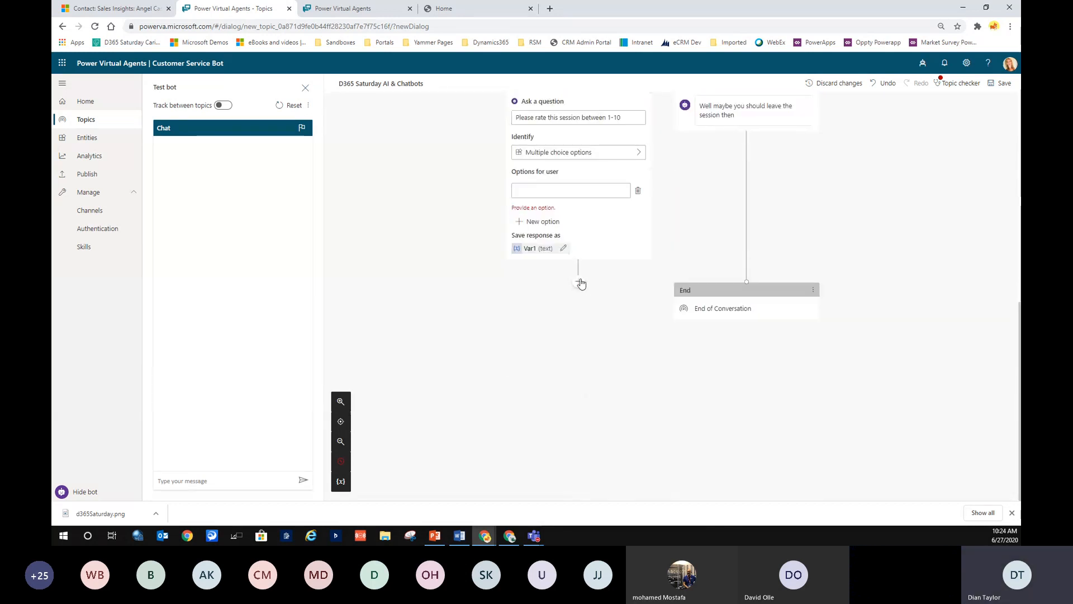
left_click(541, 250)
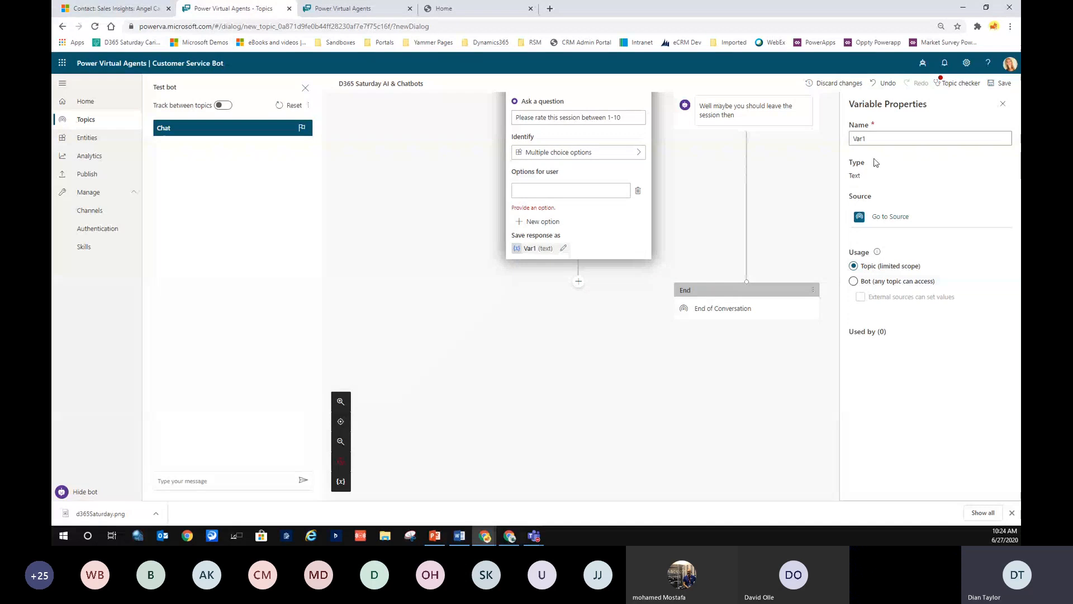
type("Rating")
left_click(682, 201)
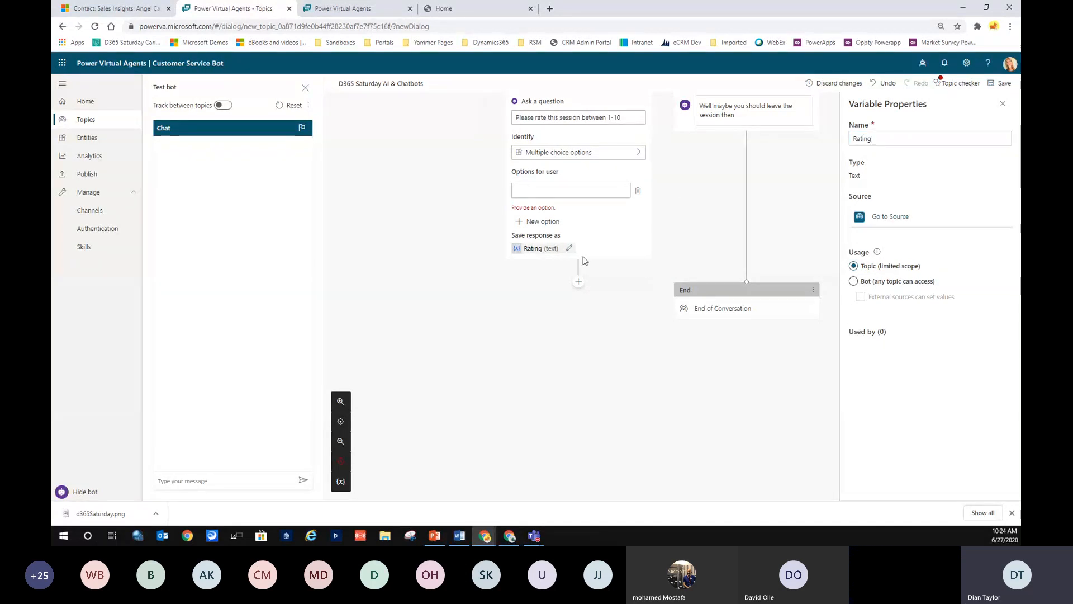
Add a message after the rating question reading 'Thank you, {Rating} seems pretty good'.
left_click(578, 282)
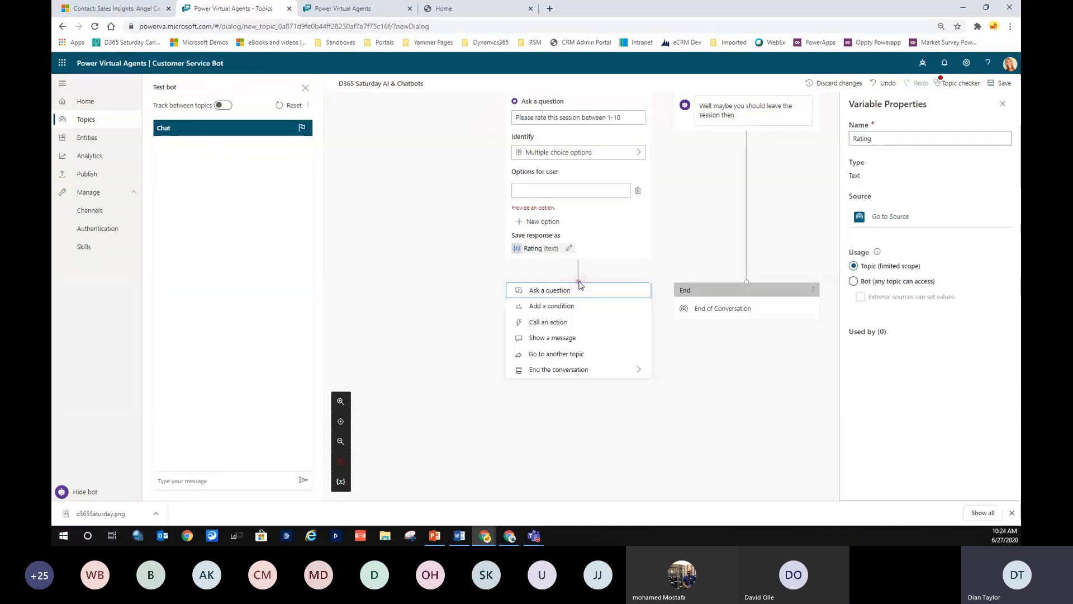
left_click(571, 339)
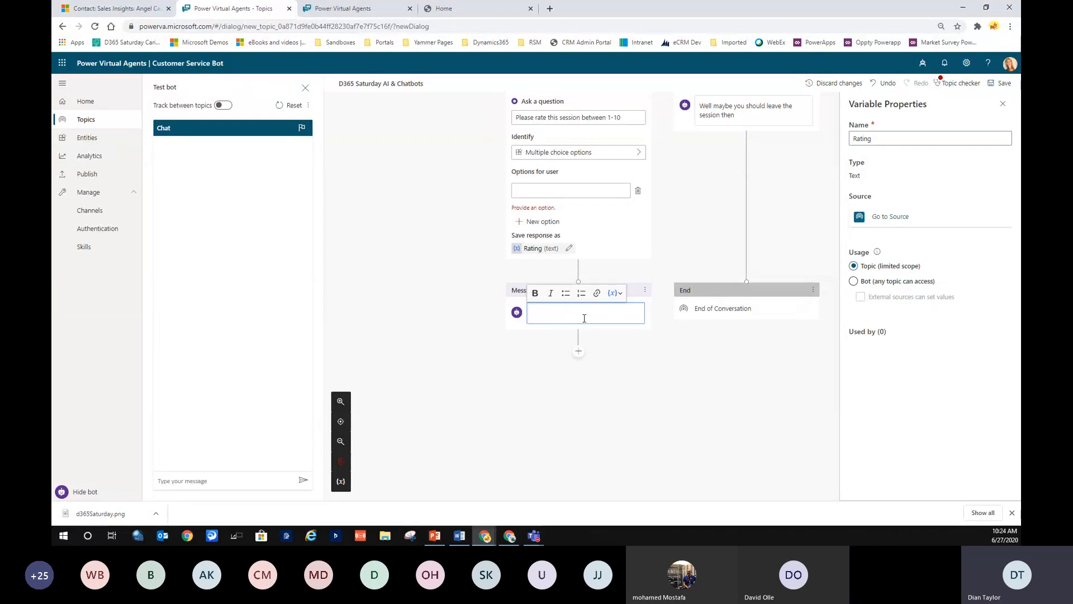
type("Tha")
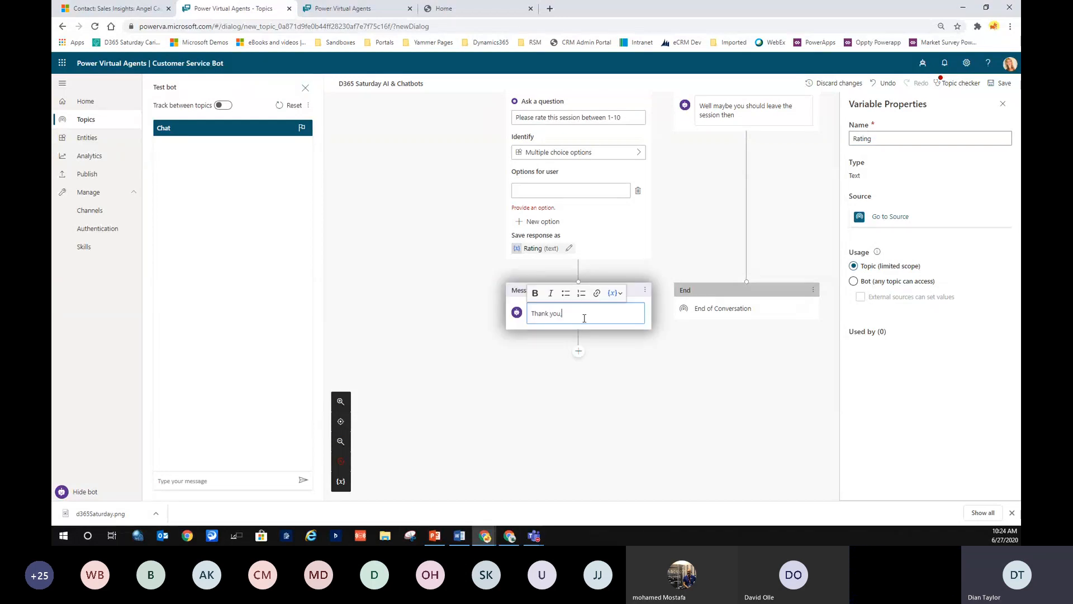
type("nk you,")
left_click(613, 292)
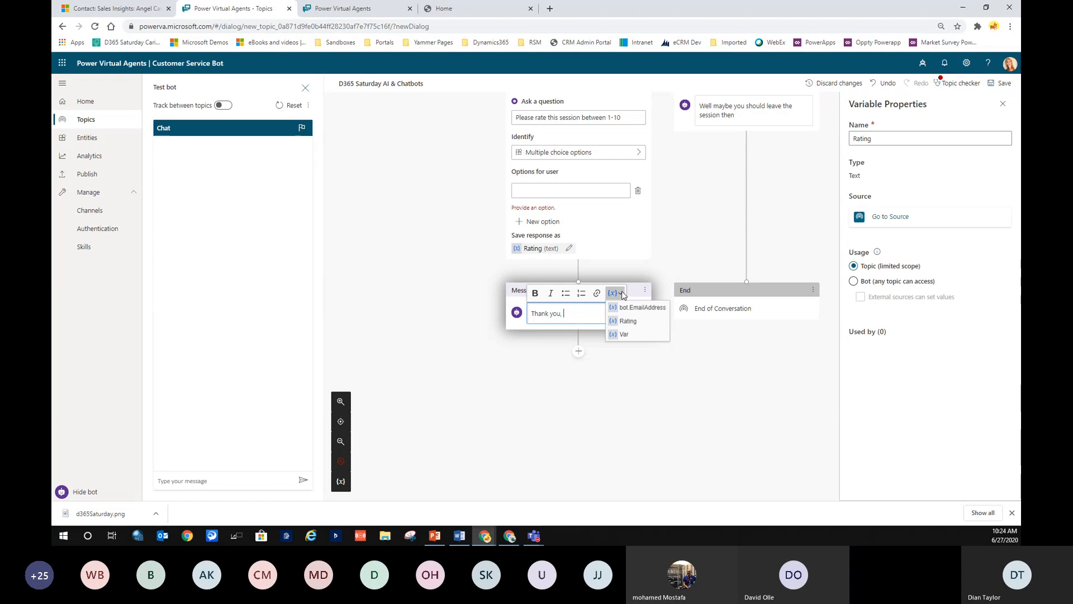
left_click(624, 322)
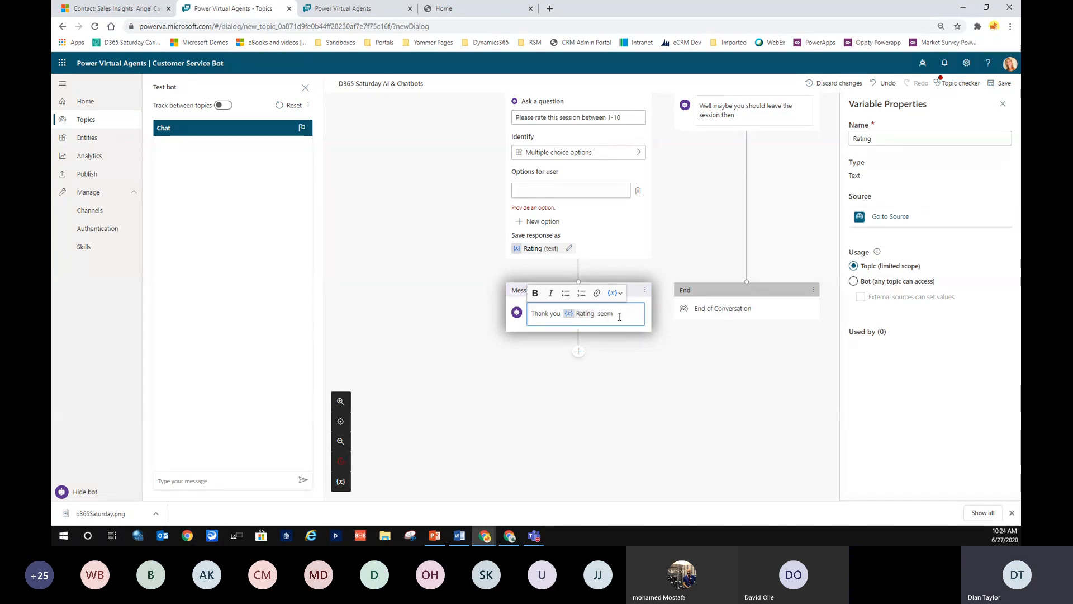
type("seems pretty goo")
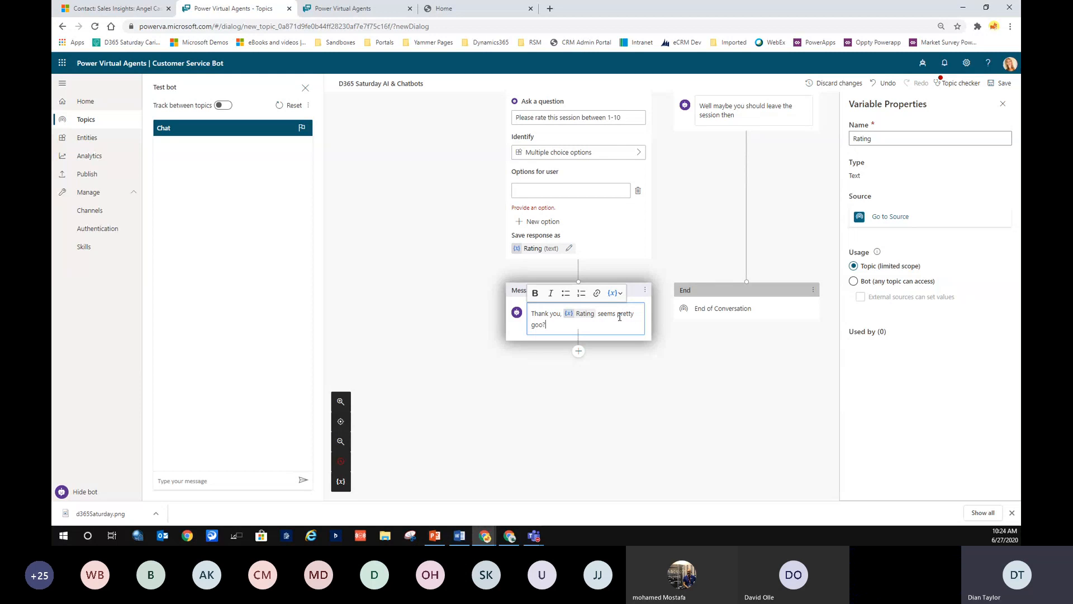
type("d")
End the conversation with a survey after the message.
left_click(579, 363)
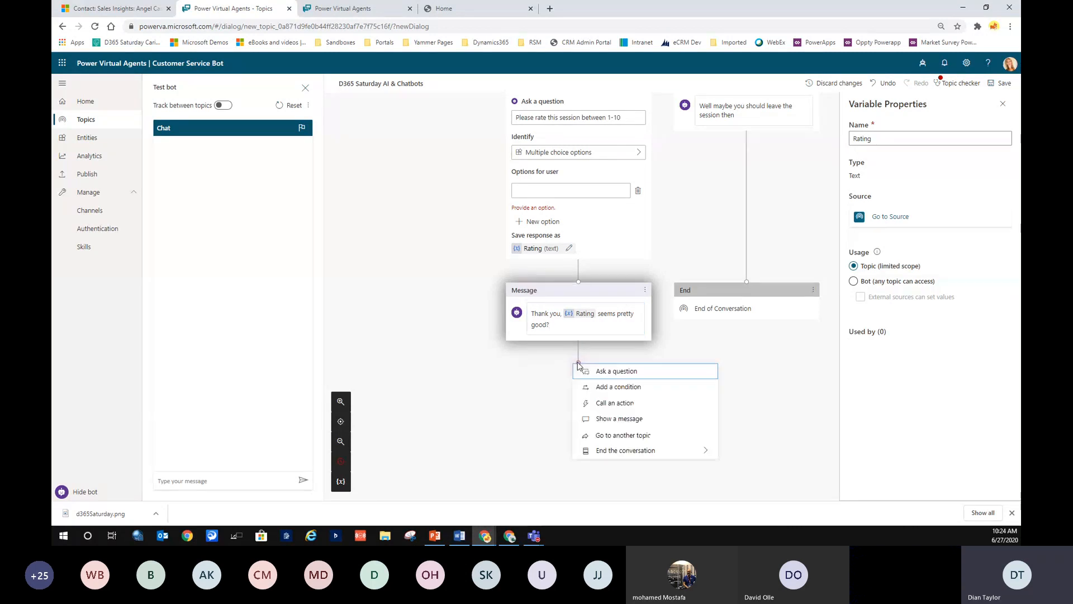
mouse_move(568, 452)
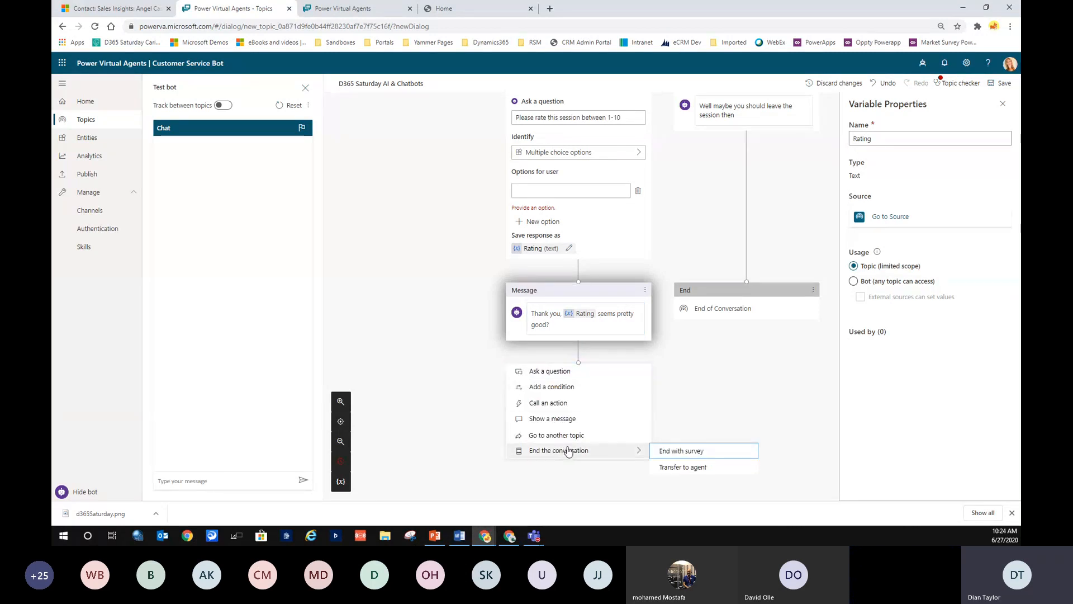
left_click(685, 451)
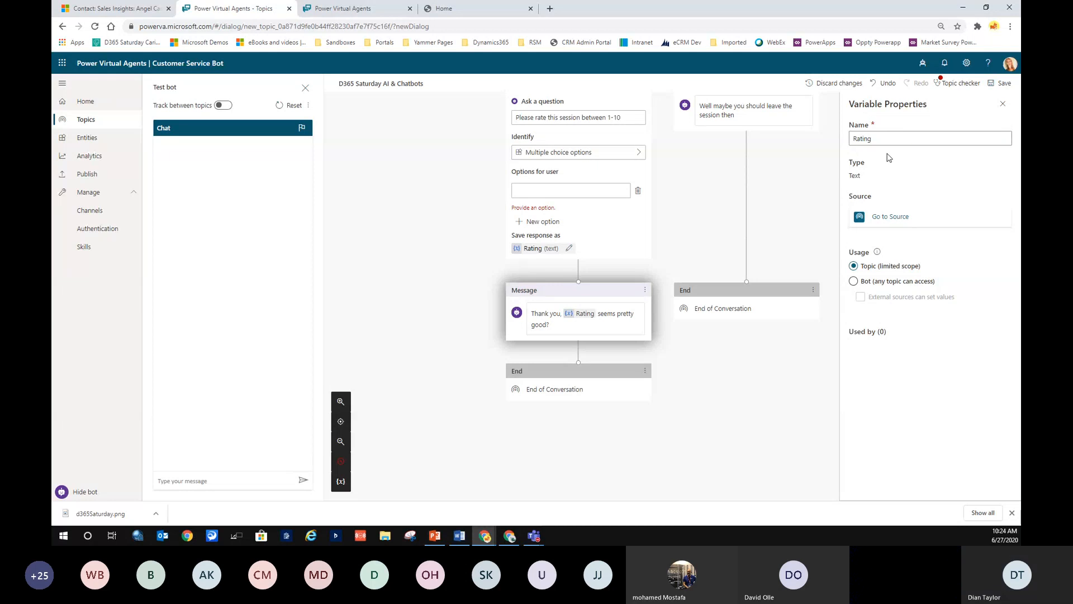
Save the topic despite its one error, then try removing the rating question's empty option.
left_click(1004, 83)
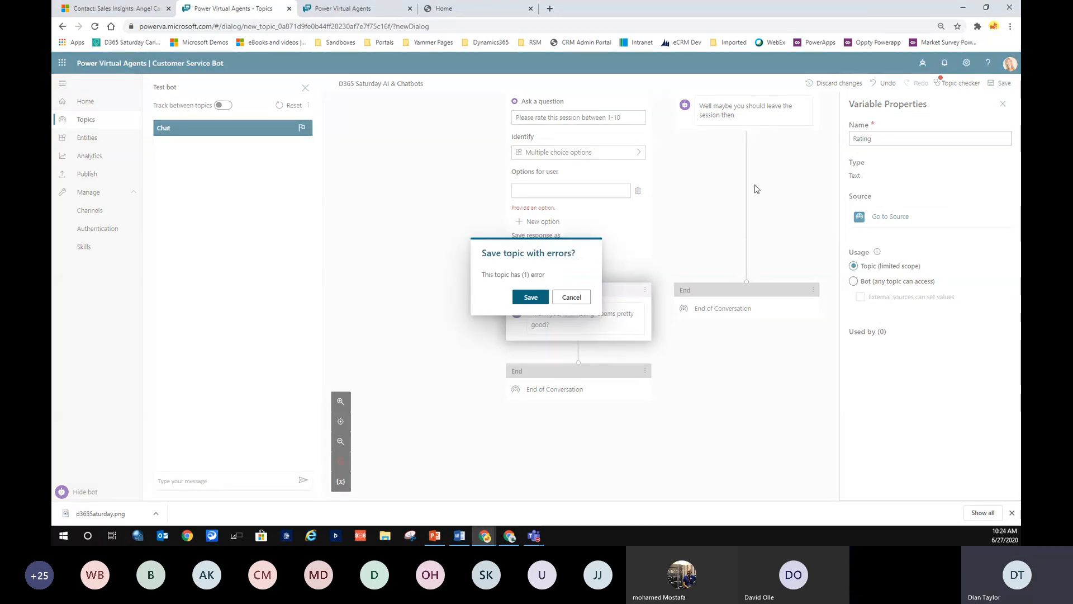
left_click(531, 296)
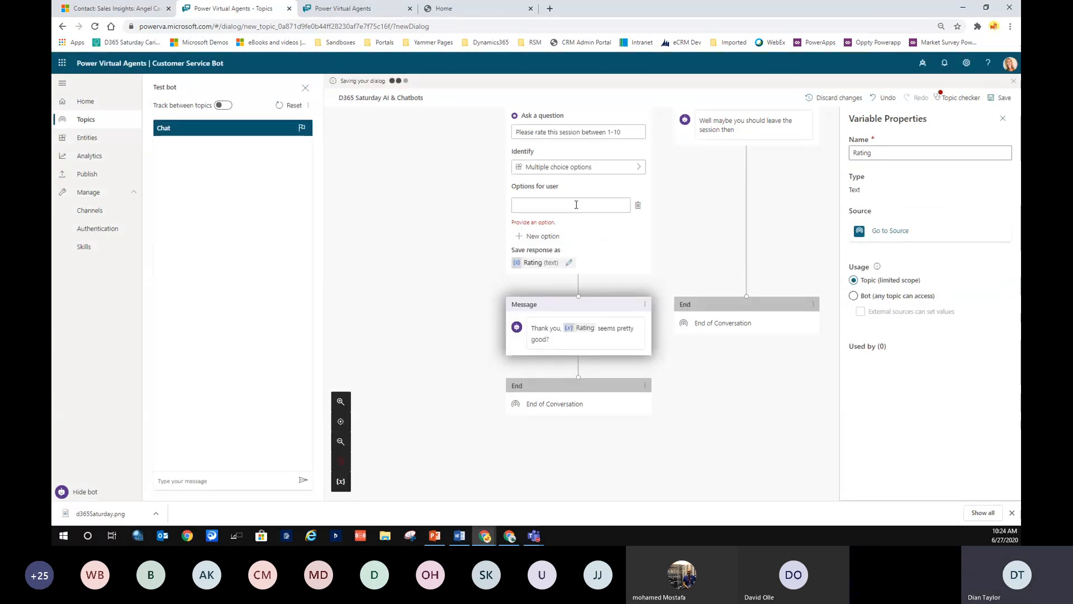
left_click(575, 205)
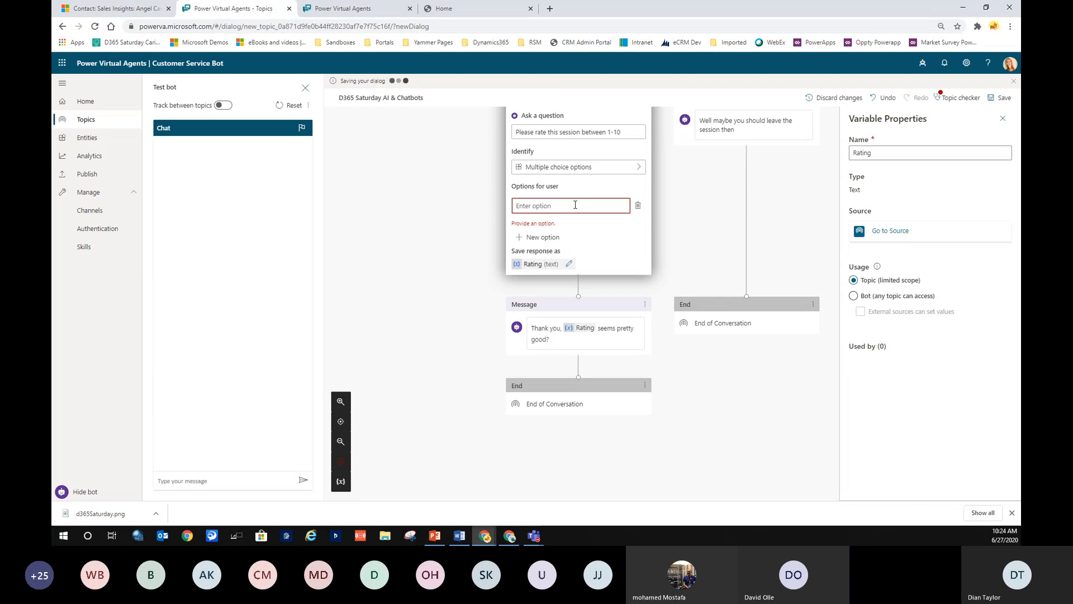
left_click(637, 205)
Enter 10 as the rating question's user option and save the topic again.
scroll(563, 250, "up", 2)
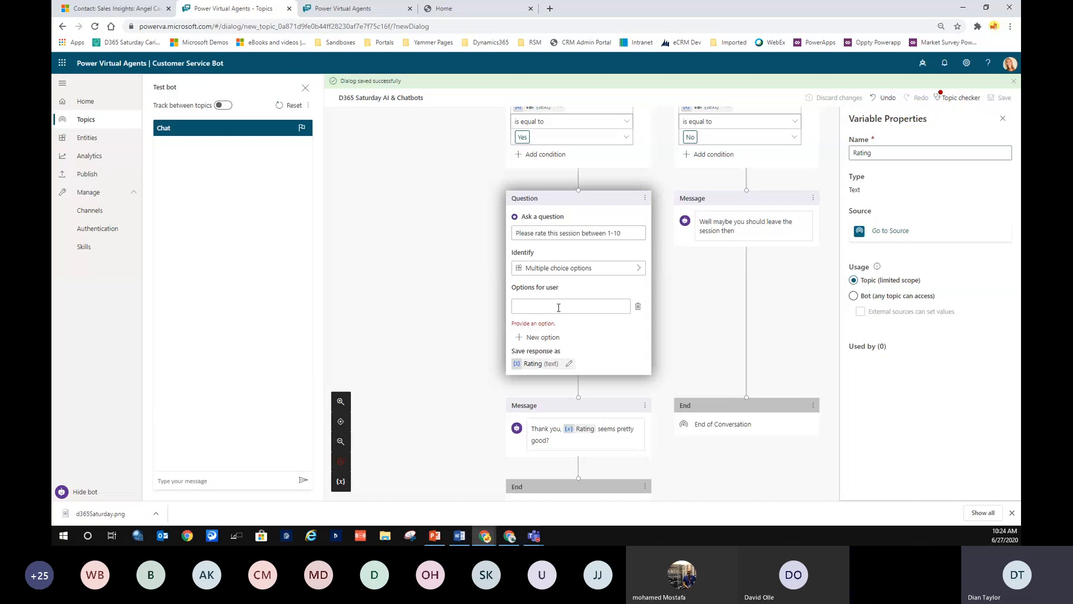
left_click(535, 306)
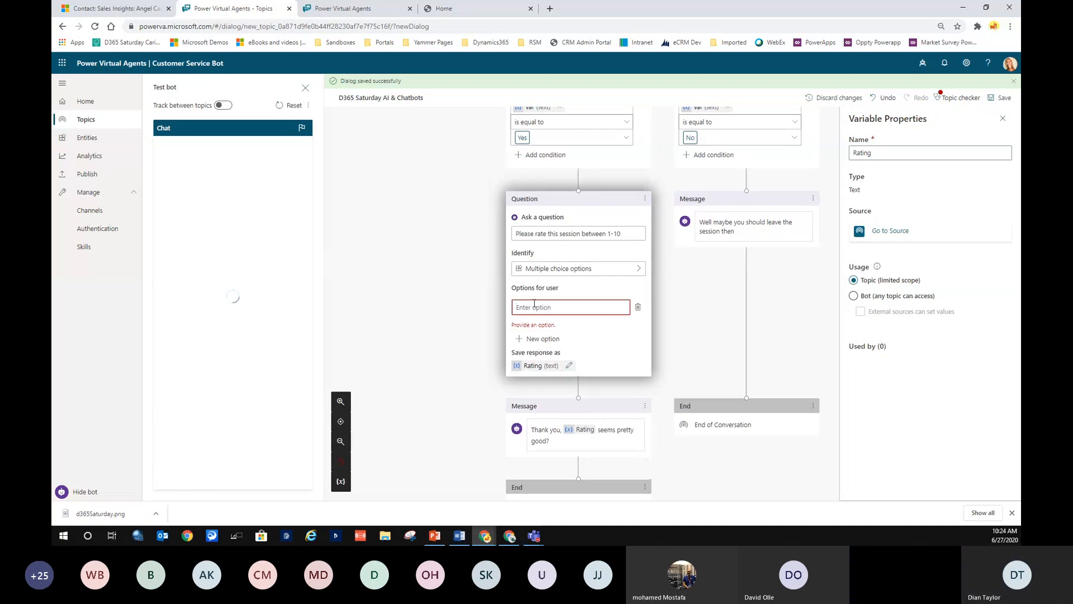
type("10")
left_click(638, 307)
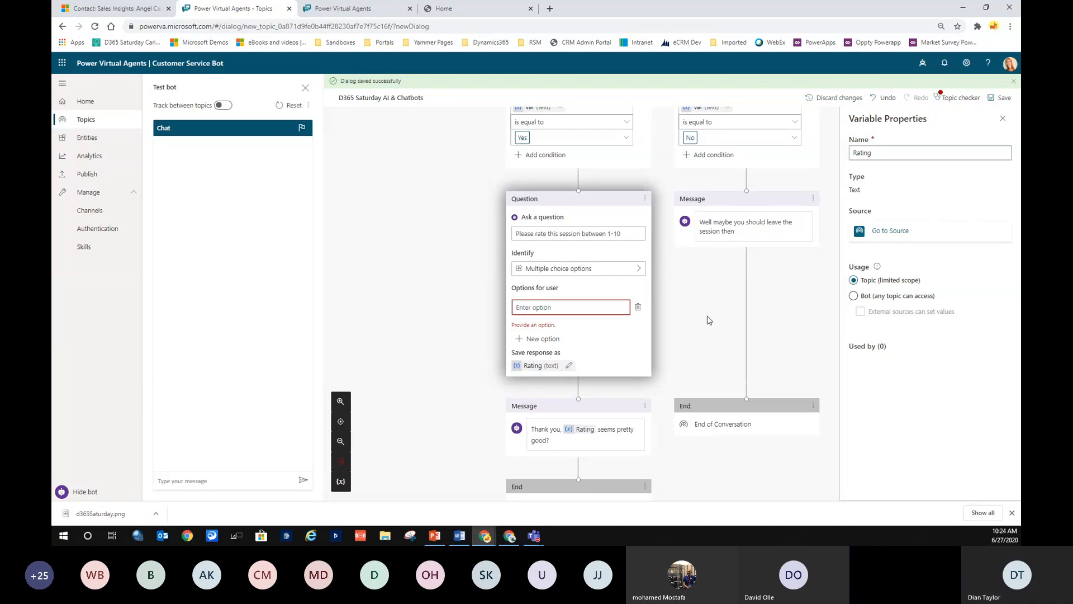
left_click(577, 308)
type("10")
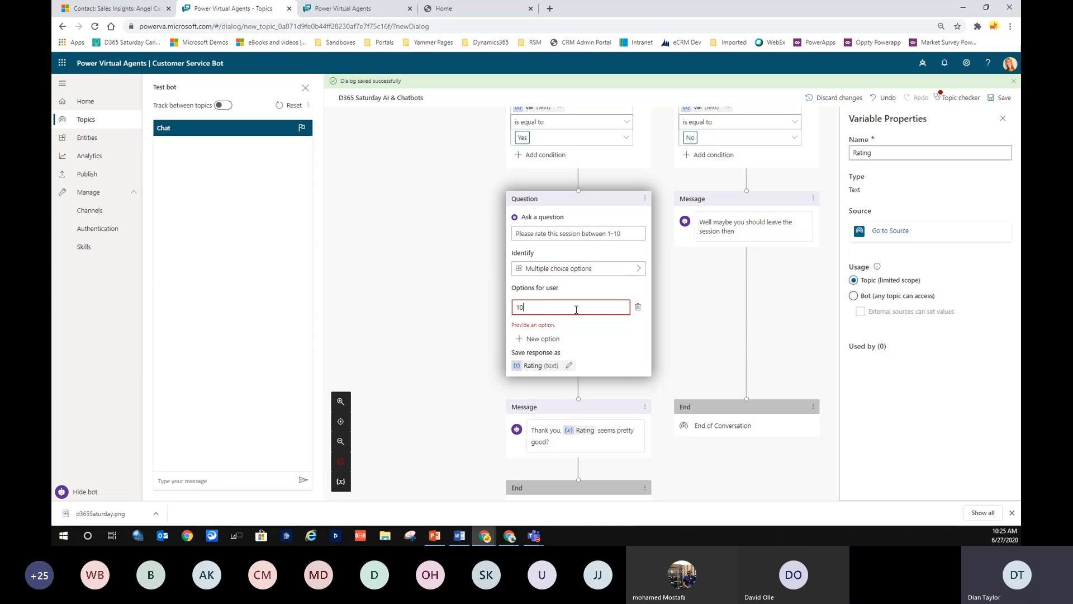
key("Return")
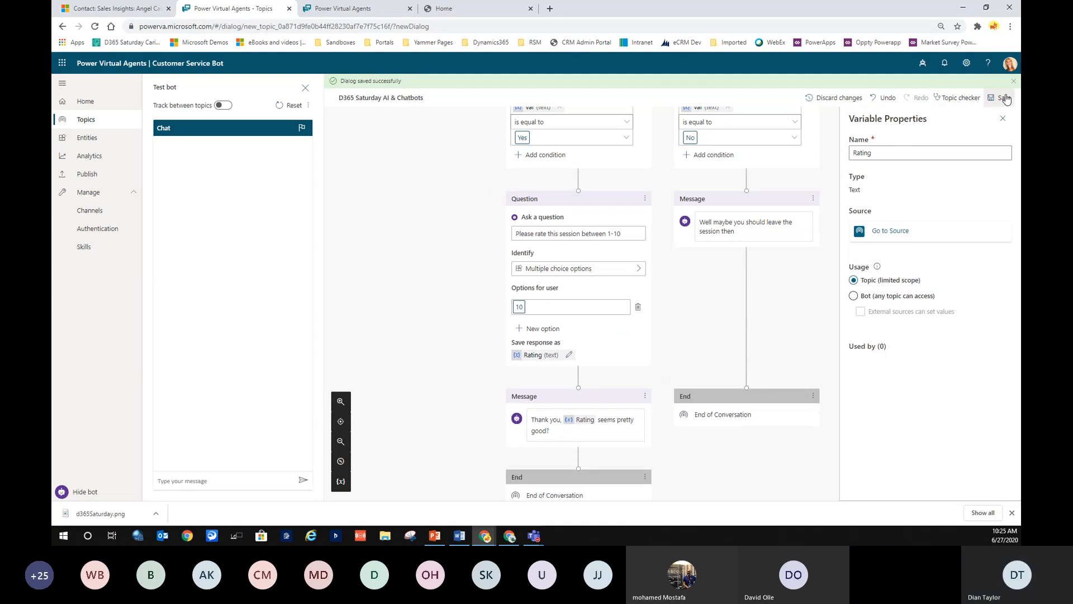
left_click(1004, 99)
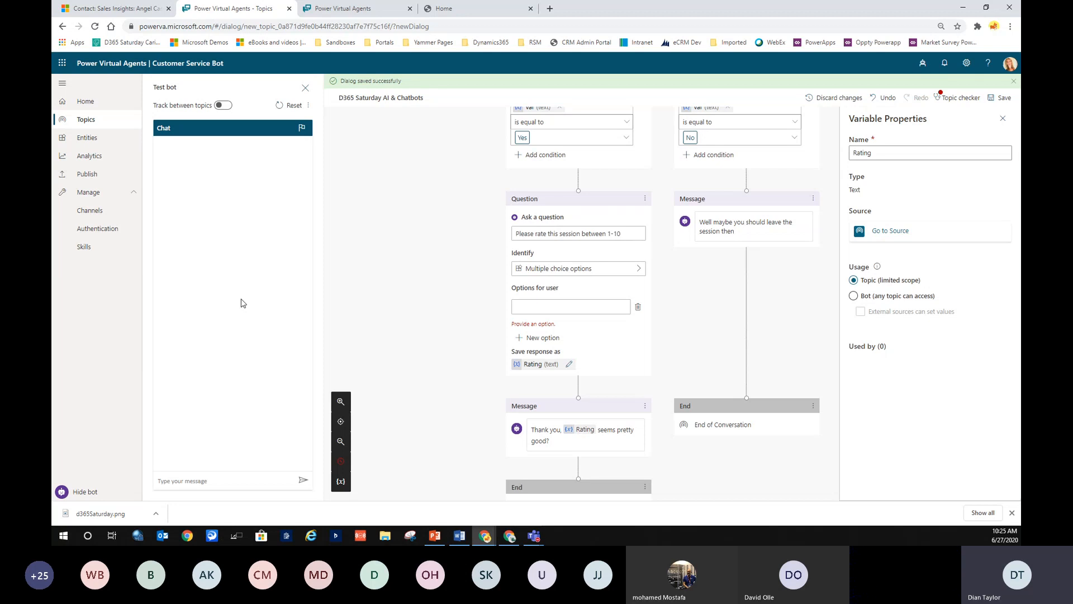
scroll(383, 291, "down", 2)
scroll(497, 276, "up", 2)
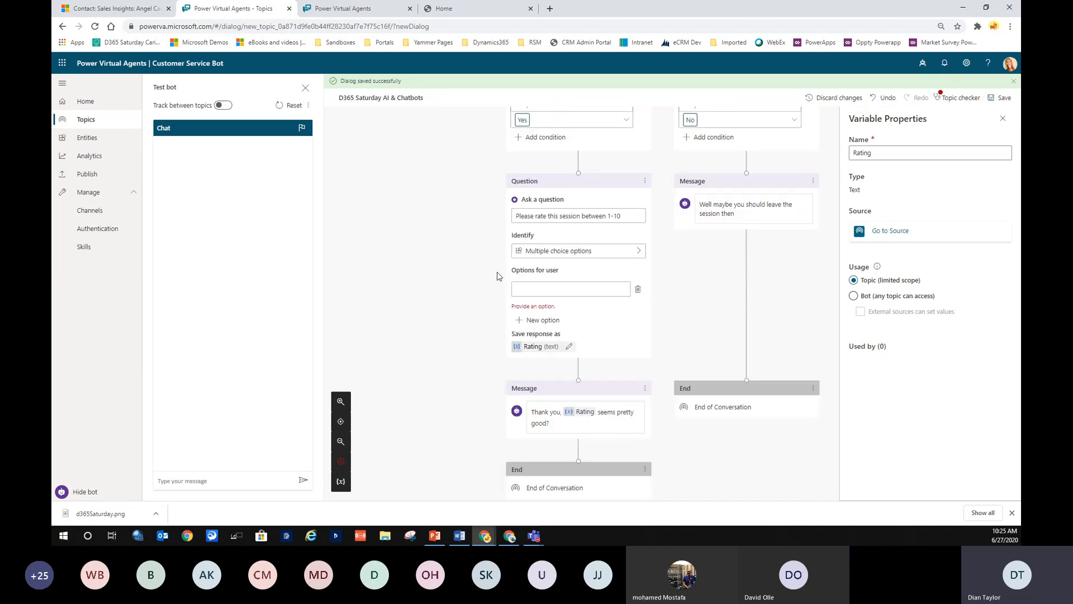
scroll(497, 276, "up", 6)
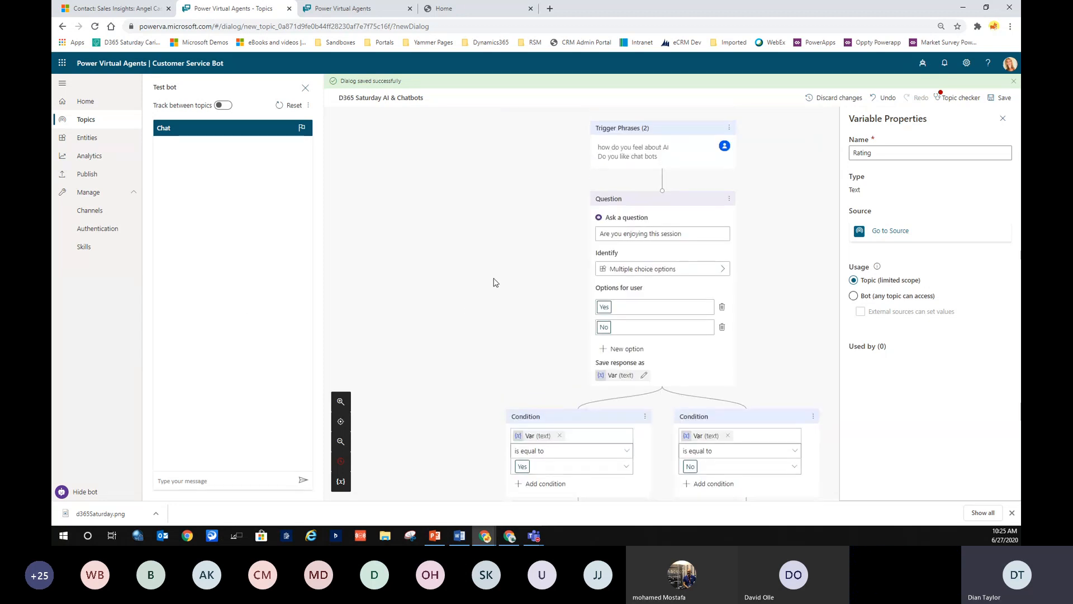
In Test bot, send 'do you like chat bots', answer Yes, and reply with rating 5.
left_click(213, 479)
type("do you like chat bots")
key("Return")
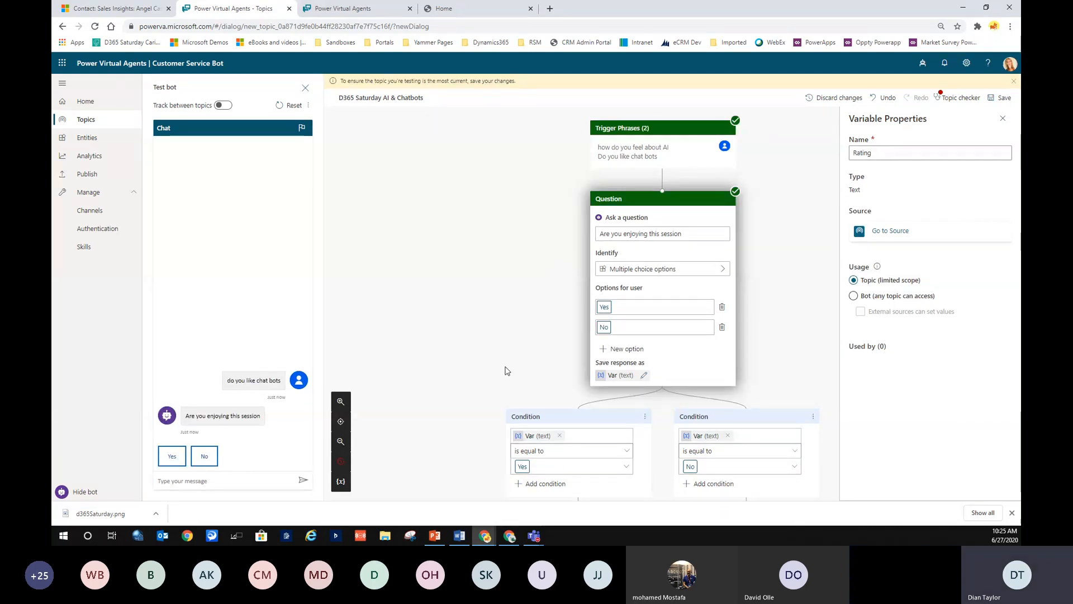
left_click(172, 455)
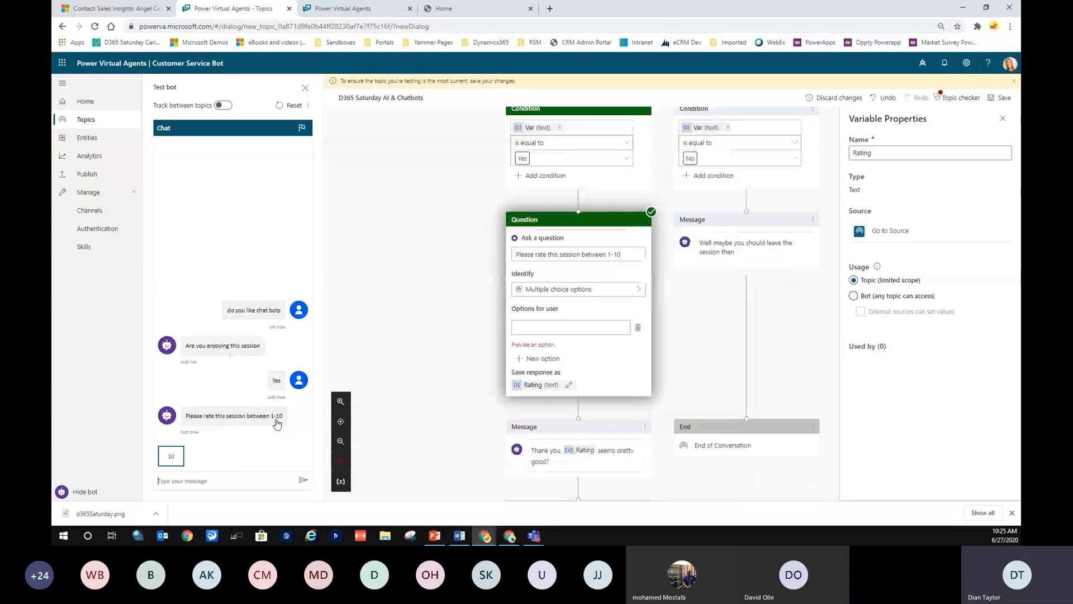
left_click(194, 479)
type("5")
left_click(304, 479)
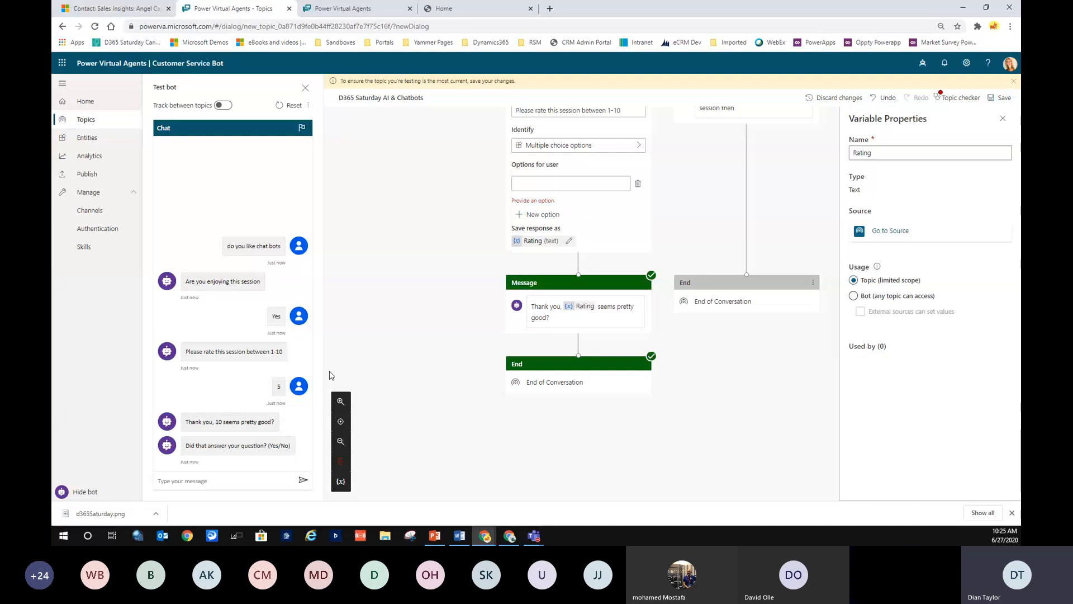
Review the bot's replies, then present the PowerPoint slide 'Avoid repetitive conversations'.
scroll(332, 375, "down", 1)
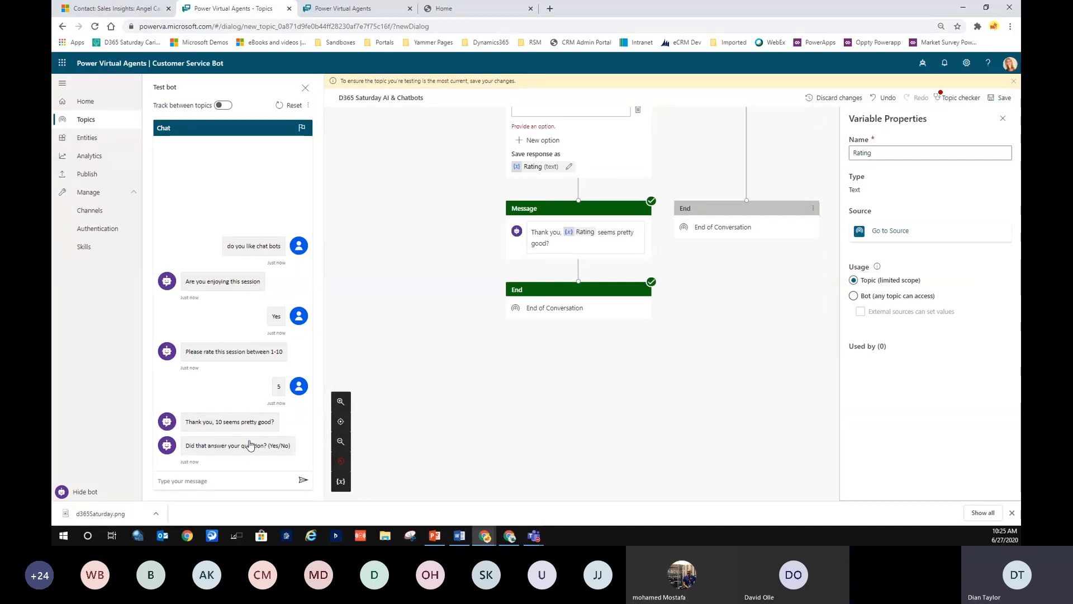
scroll(514, 425, "up", 3)
scroll(425, 378, "up", 4)
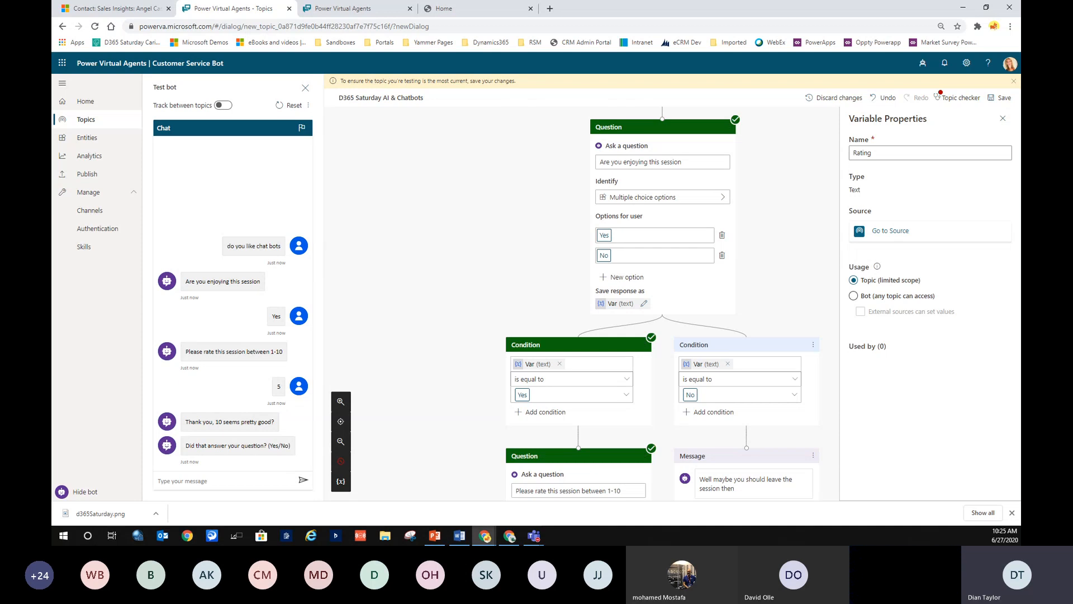
key("alt+Tab")
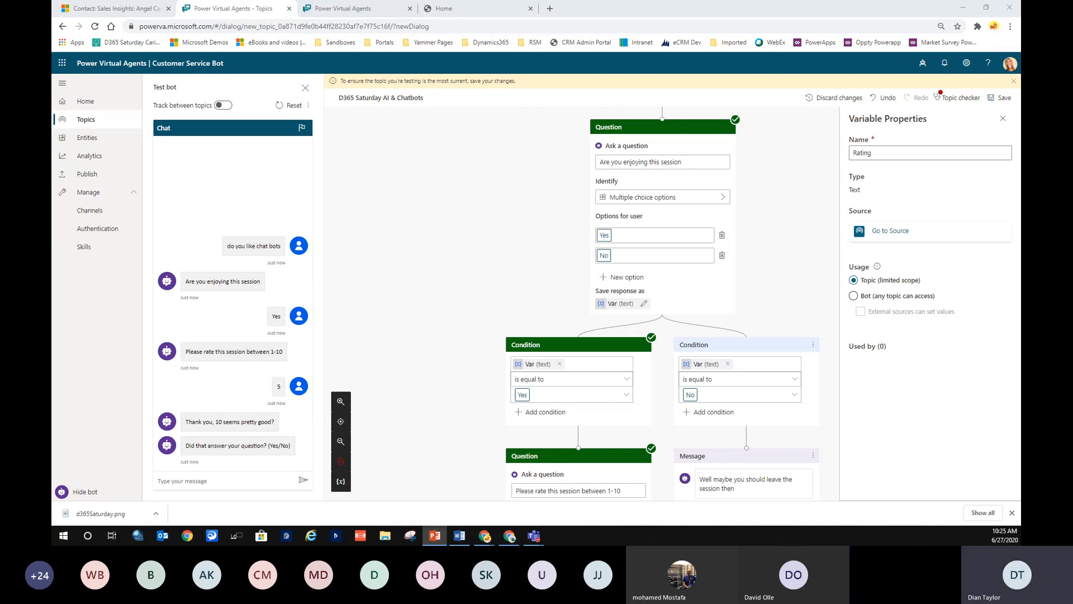
key("shift+F5")
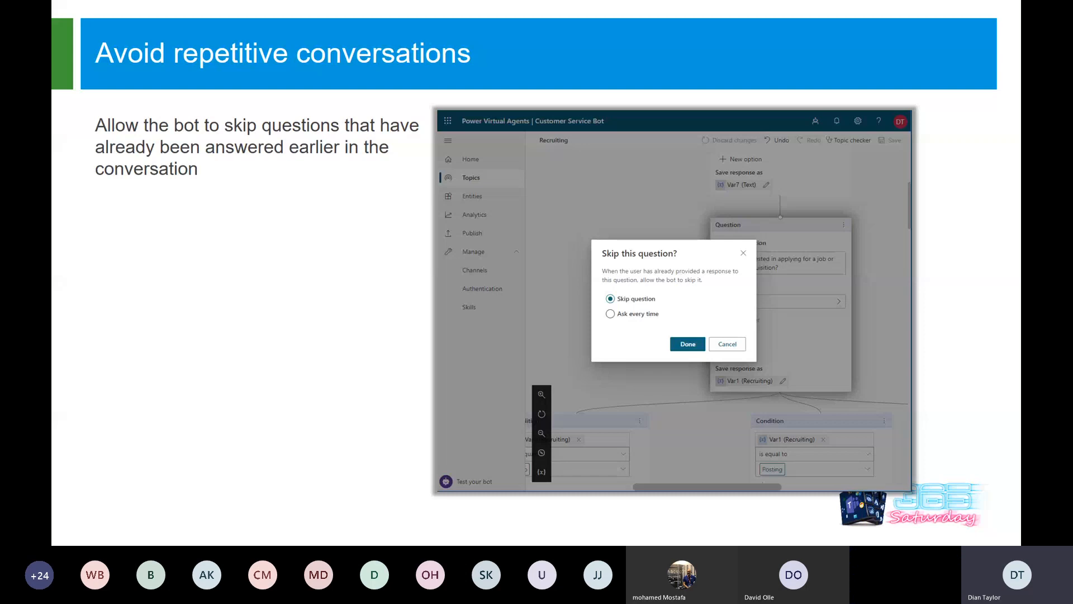
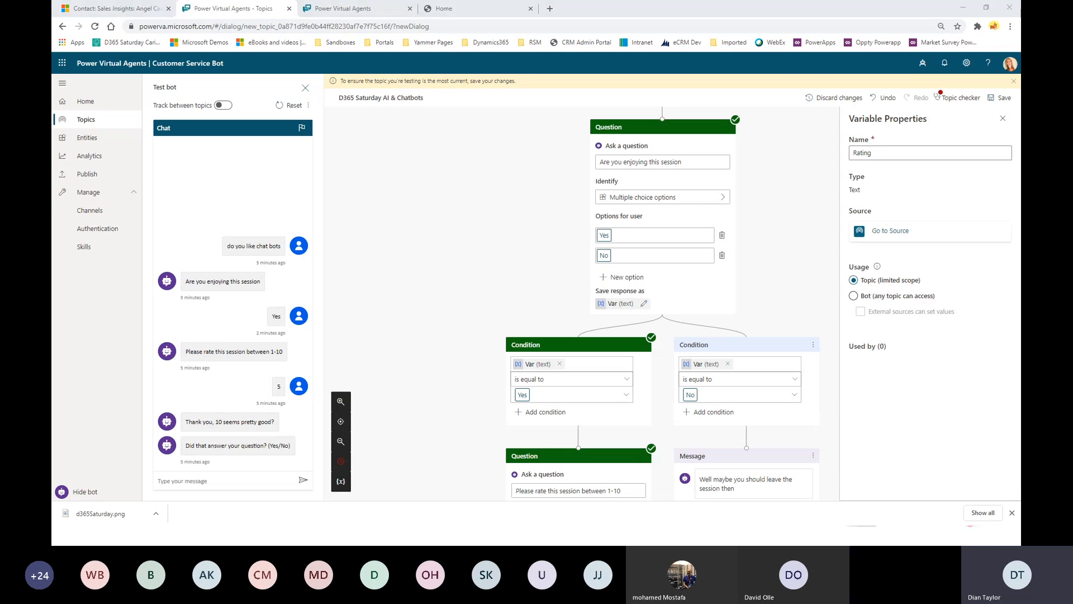
Head from the topic editor to the Entities list in the left navigation.
left_click(96, 140)
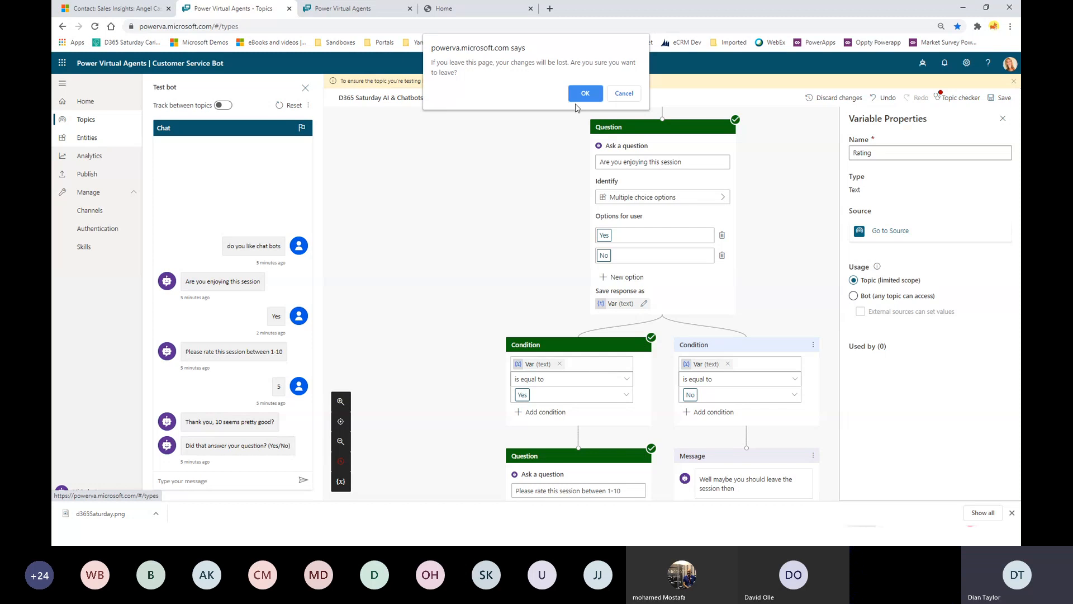
Confirm leaving the unsaved topic and reload the page after the error.
left_click(583, 93)
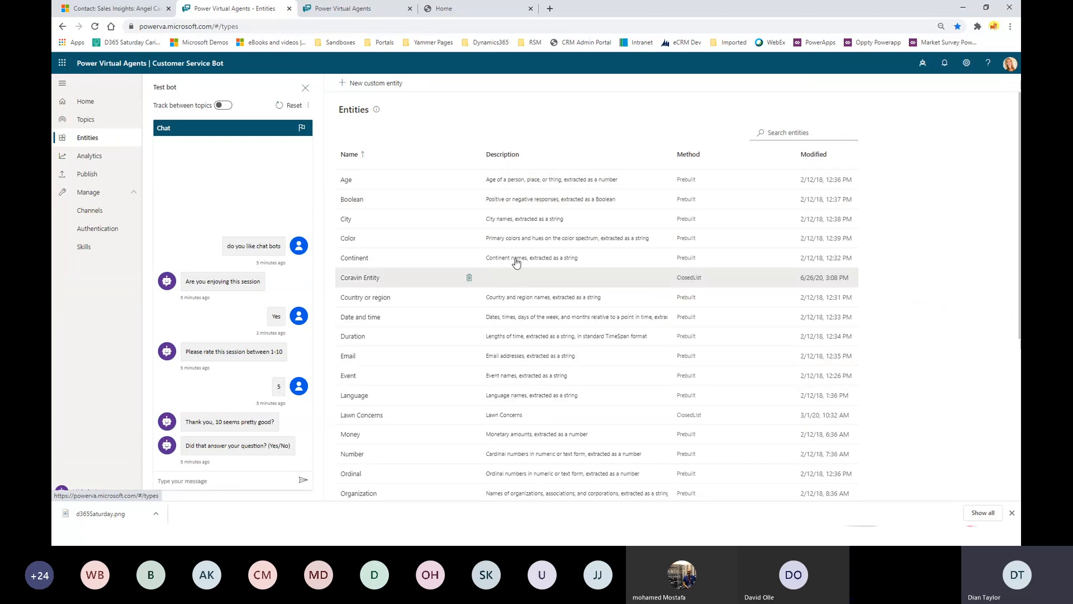
scroll(475, 307, "down", 1)
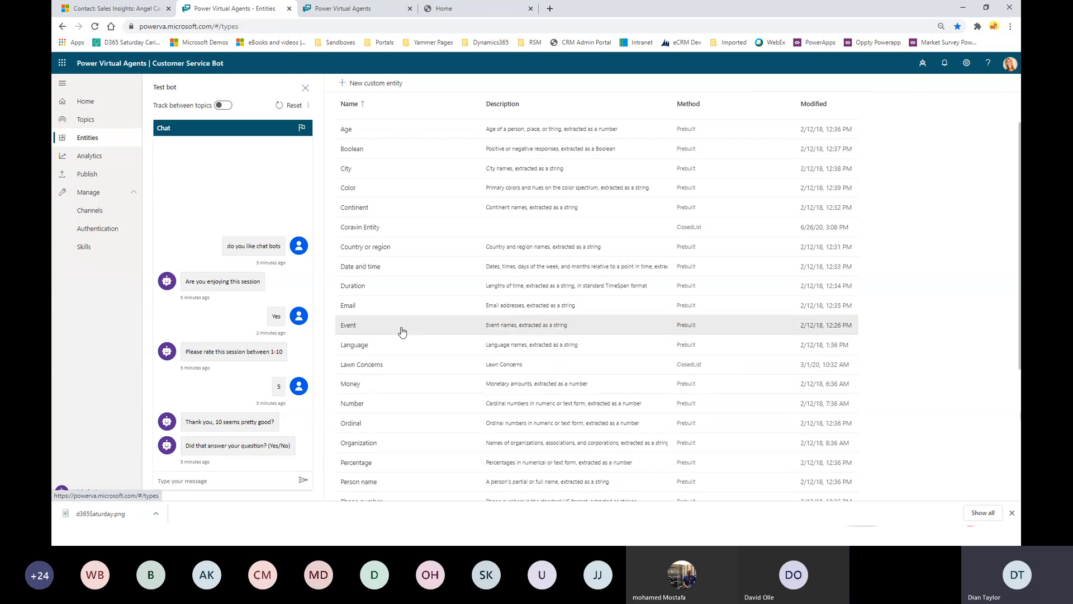
scroll(401, 332, "down", 1)
left_click(520, 335)
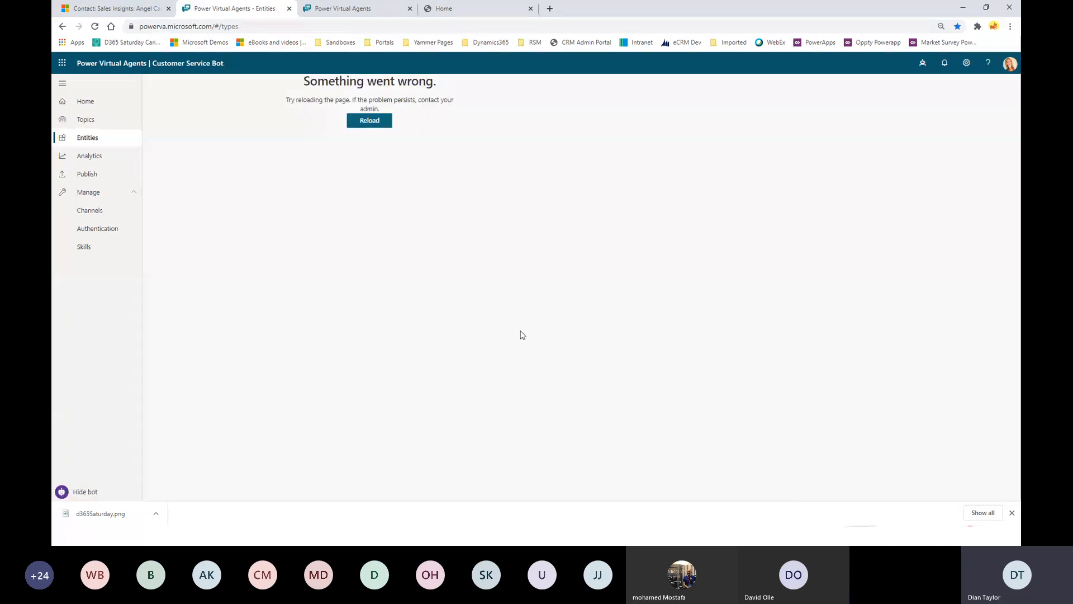
left_click(374, 123)
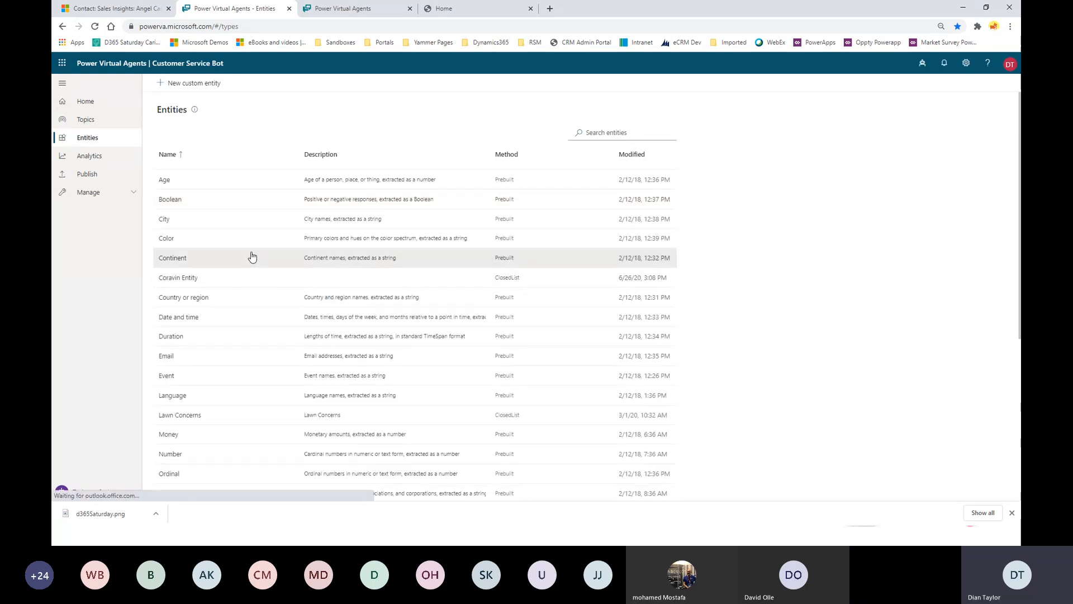
Reload again and open the Lawn Concerns entity with its seven items and Brown Spots synonyms.
scroll(246, 263, "down", 2)
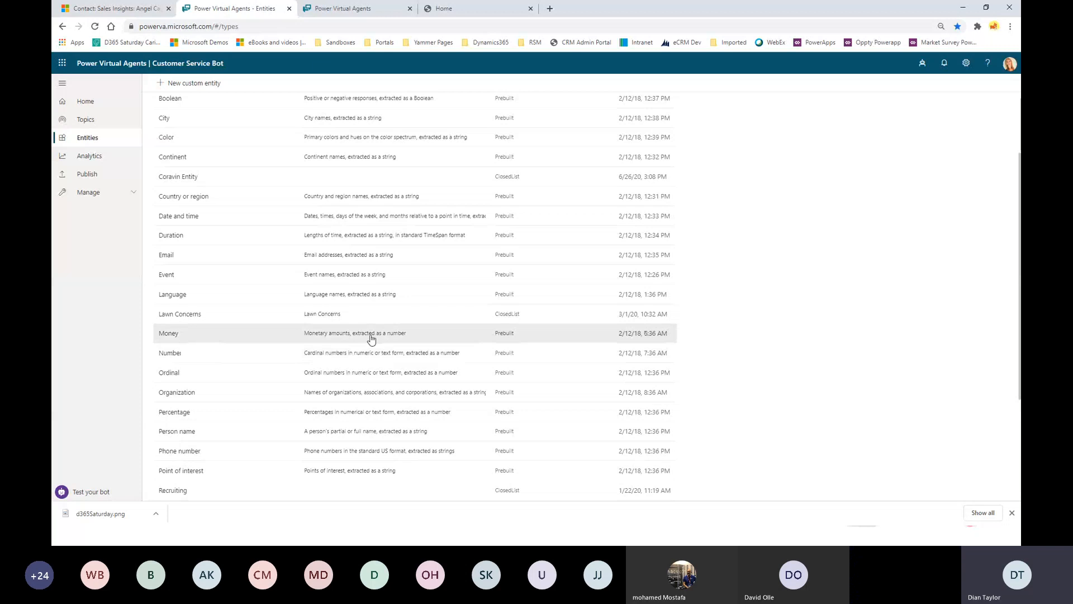
left_click(174, 333)
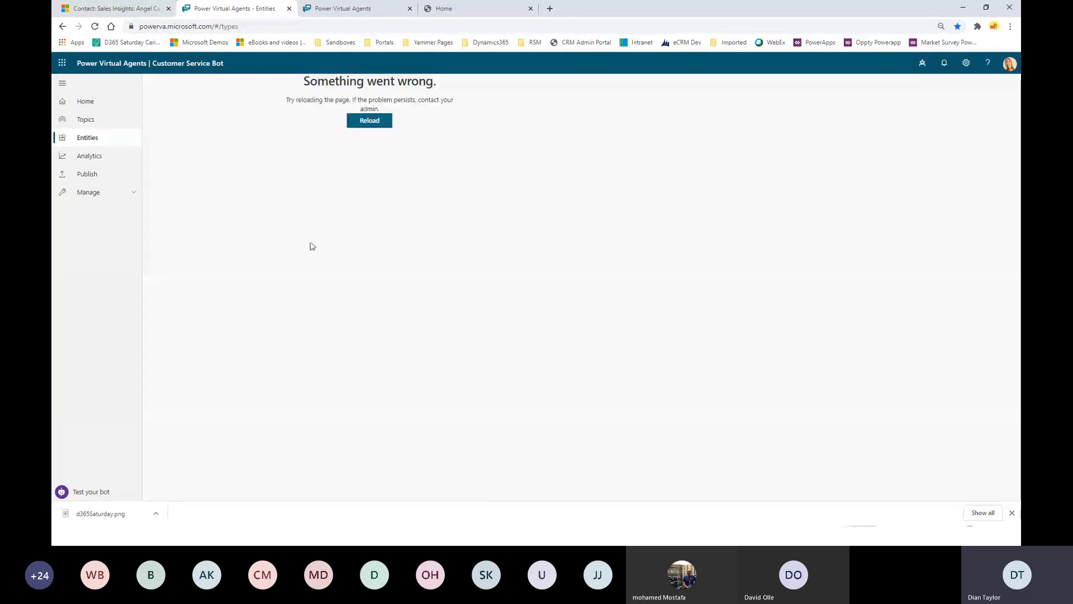
left_click(383, 121)
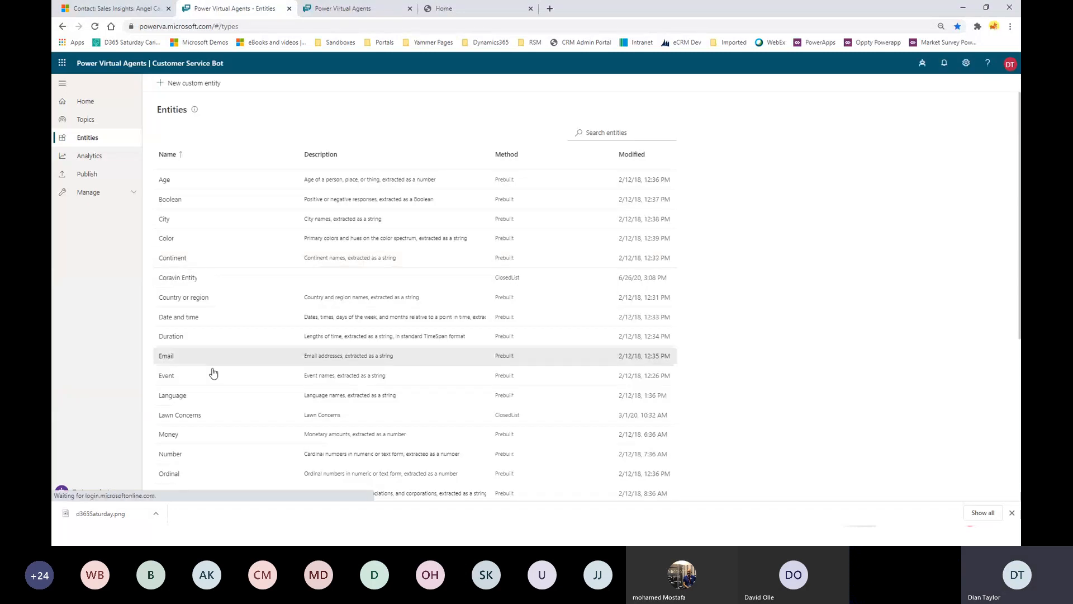
left_click(187, 415)
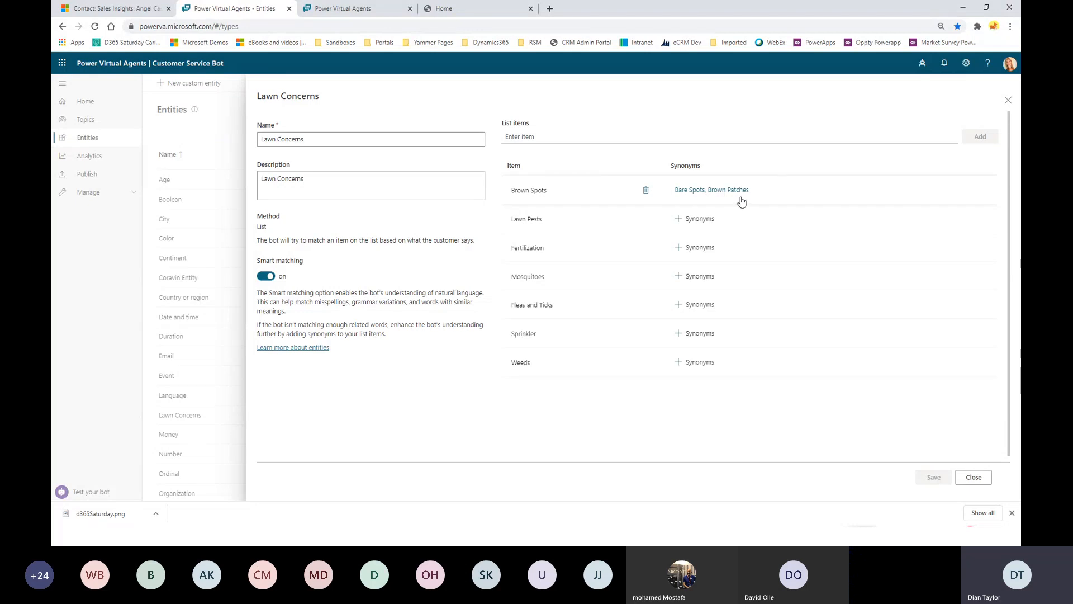
Close the Lawn Concerns entity panel without adding a new list item.
left_click(524, 136)
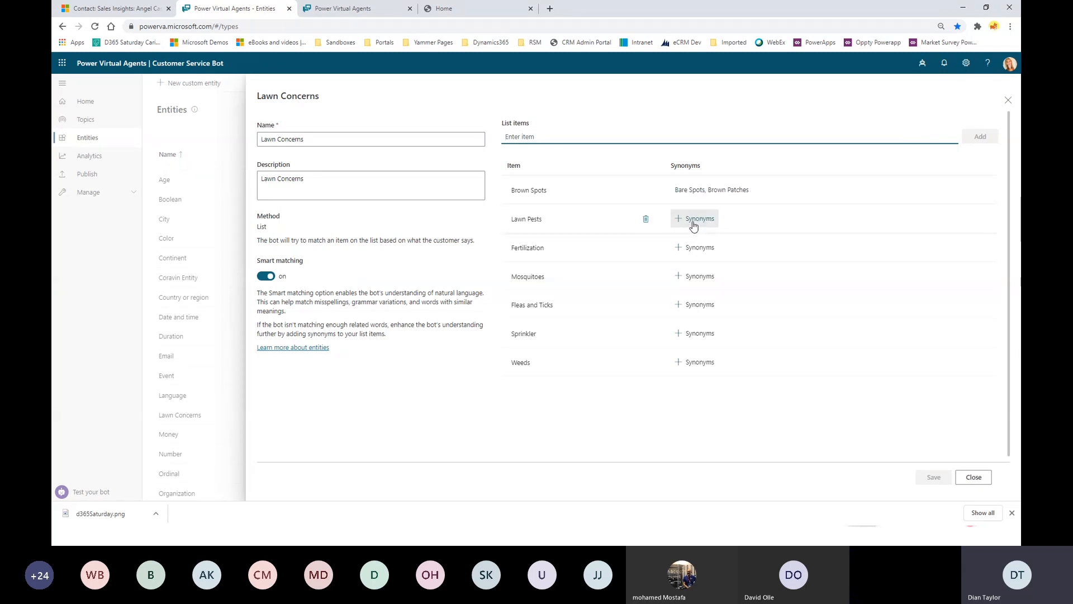
left_click(971, 478)
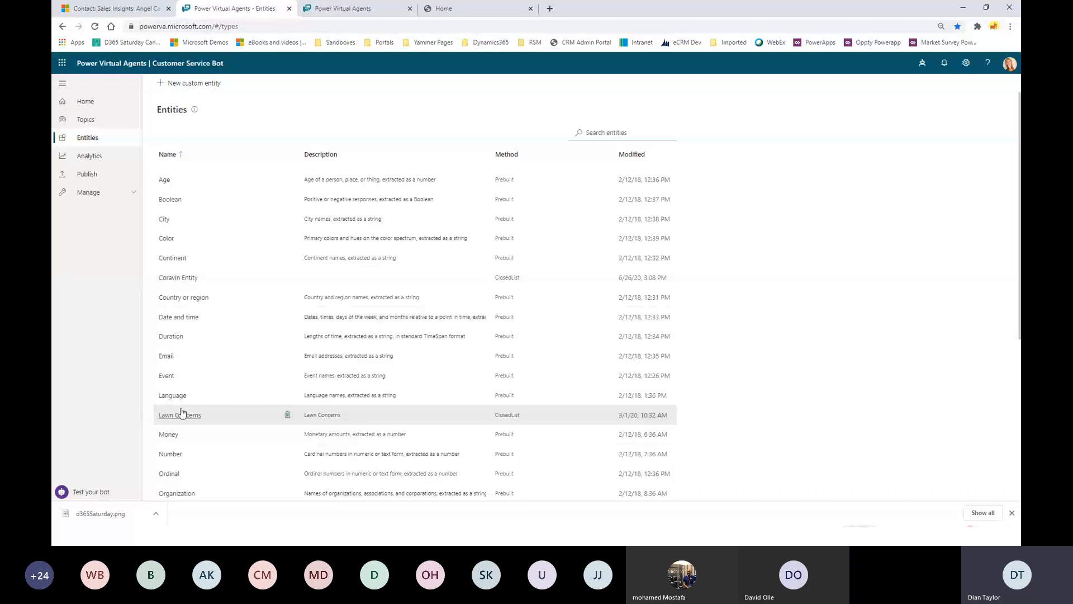
Search topics for 'law' and open Identify and detect lawn issue in the authoring canvas.
left_click(83, 120)
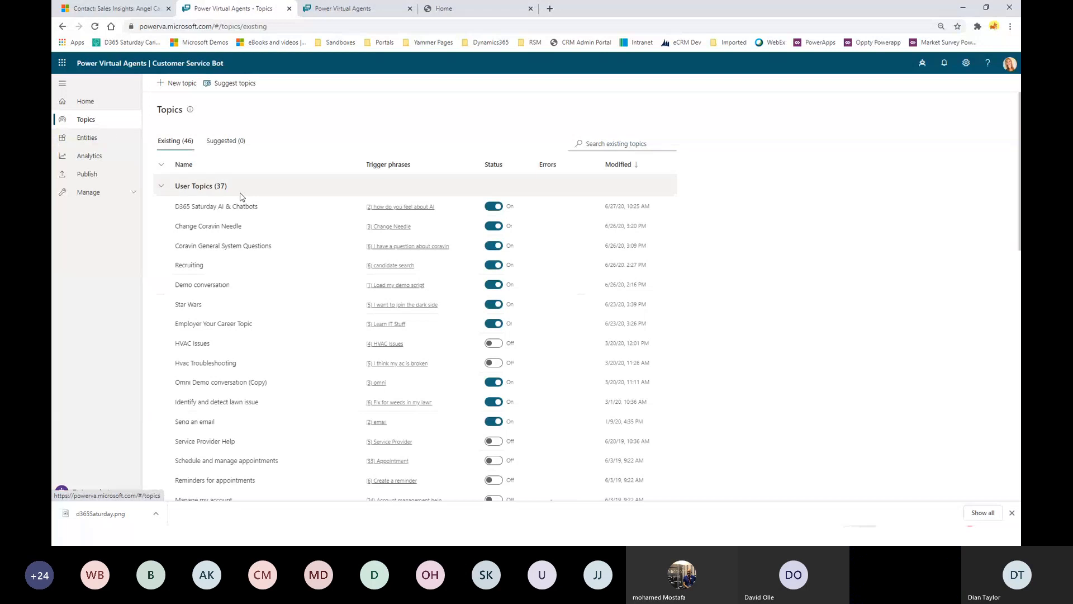
left_click(593, 148)
type("lawn")
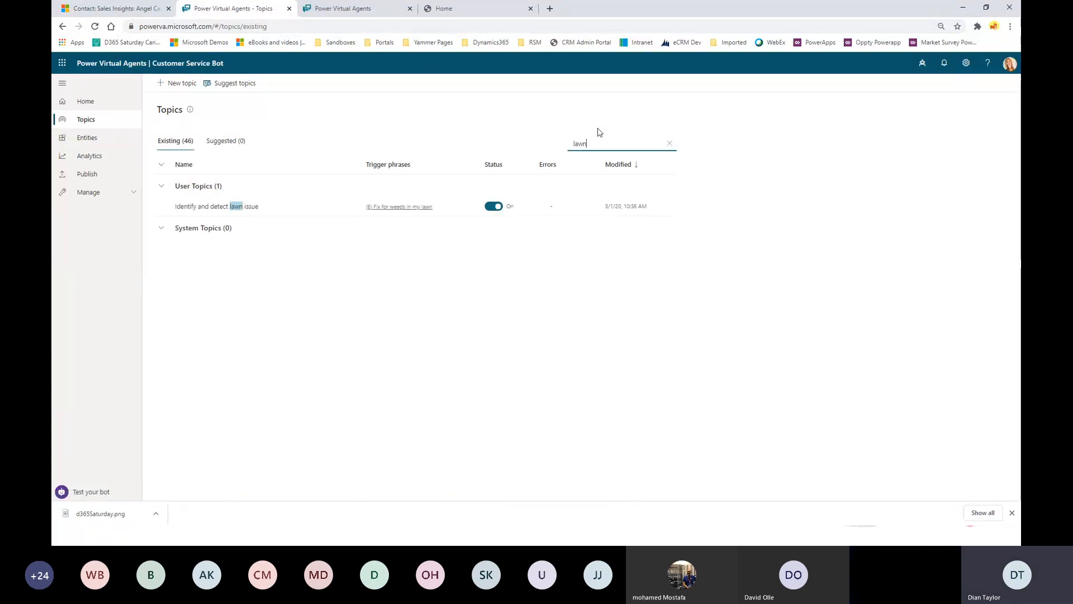
left_click(239, 207)
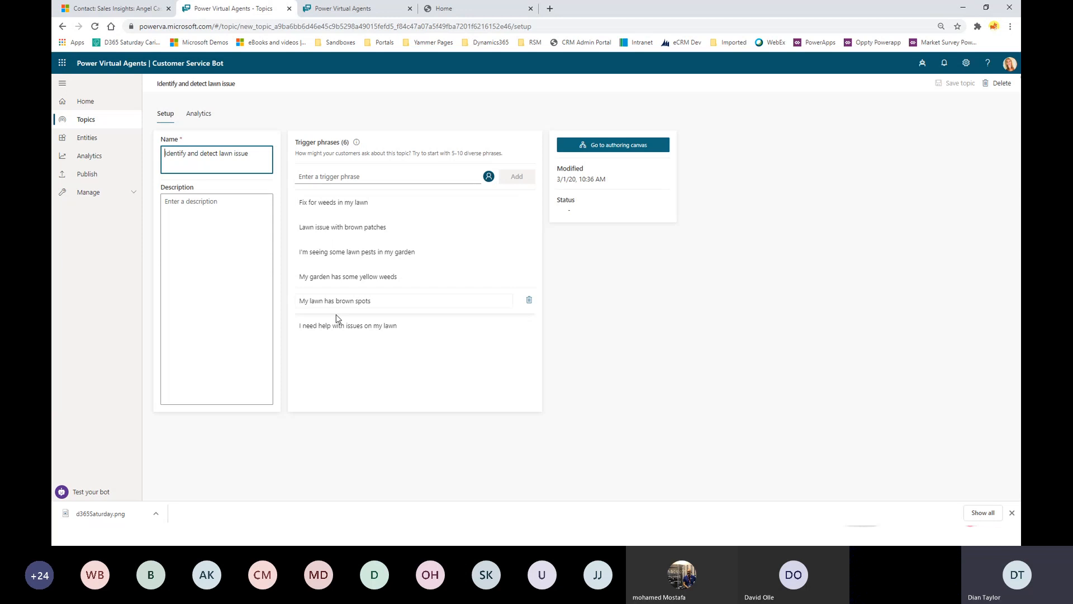
left_click(623, 150)
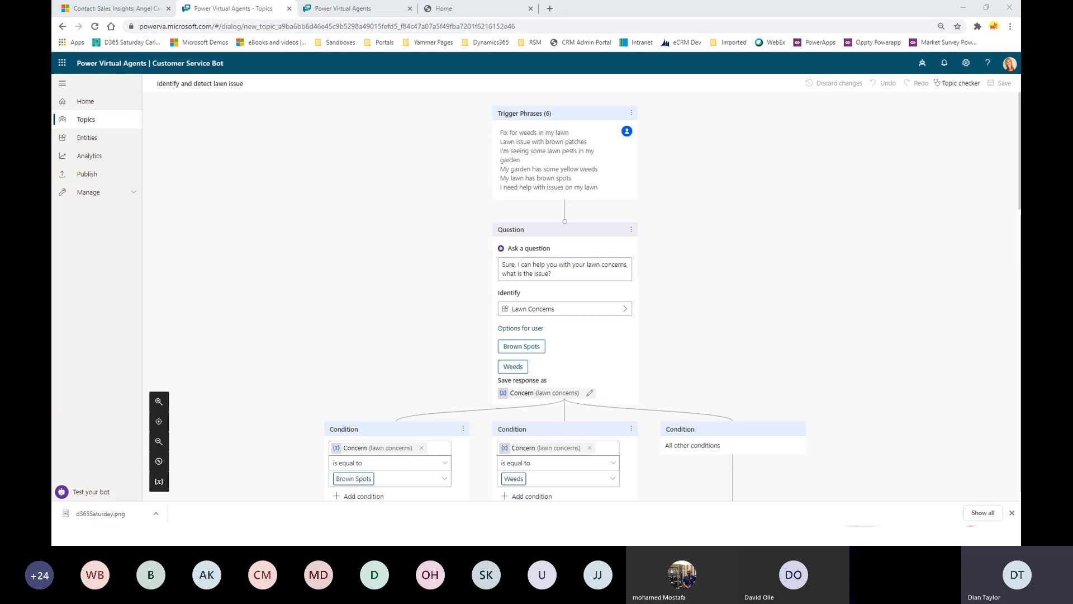
scroll(666, 240, "down", 2)
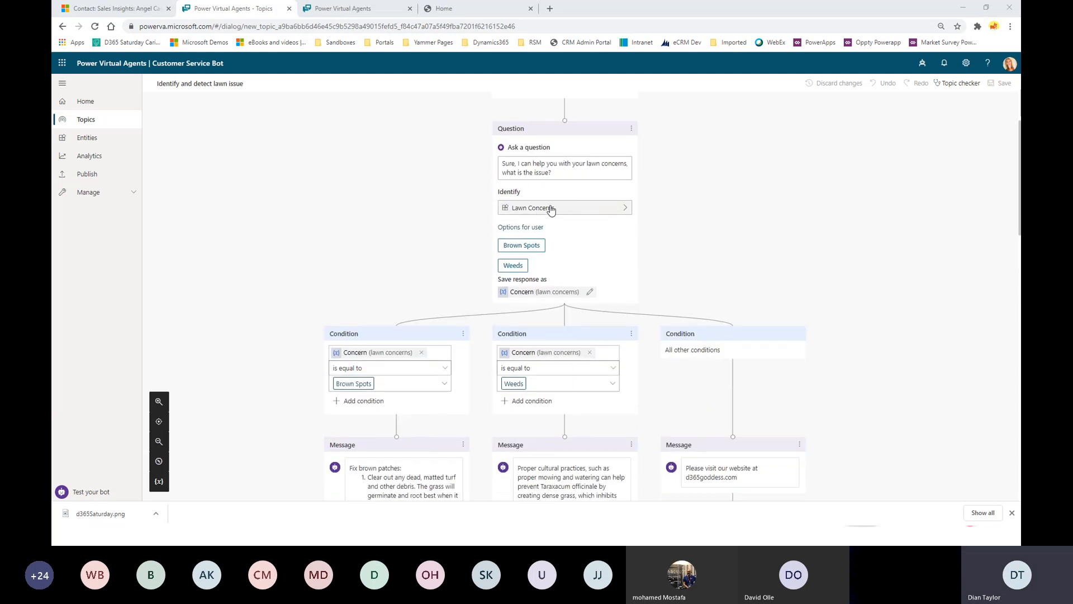
left_click(623, 209)
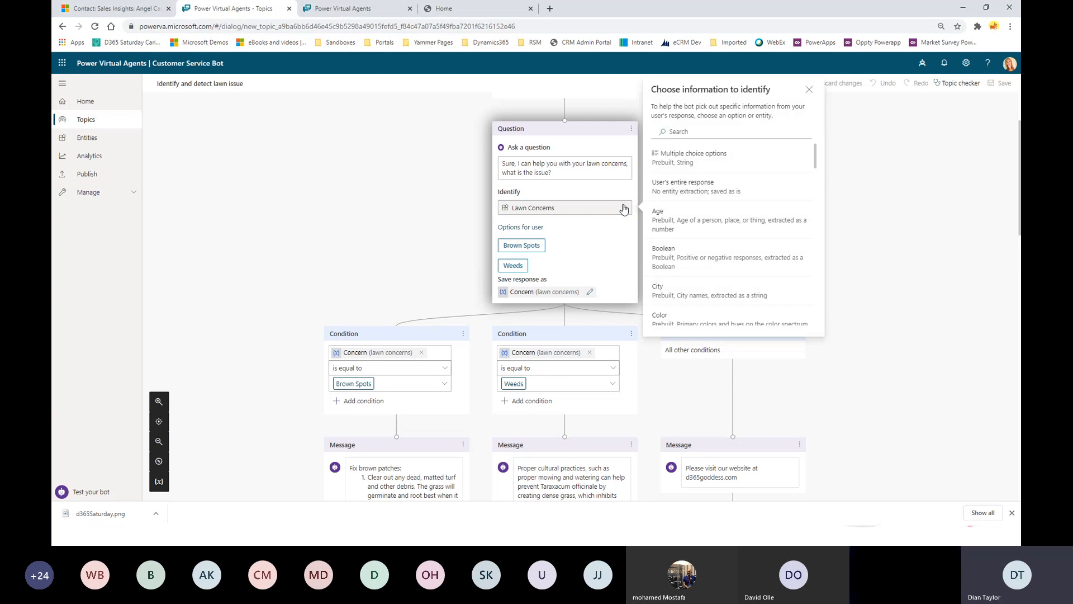
left_click(670, 131)
type("lawn")
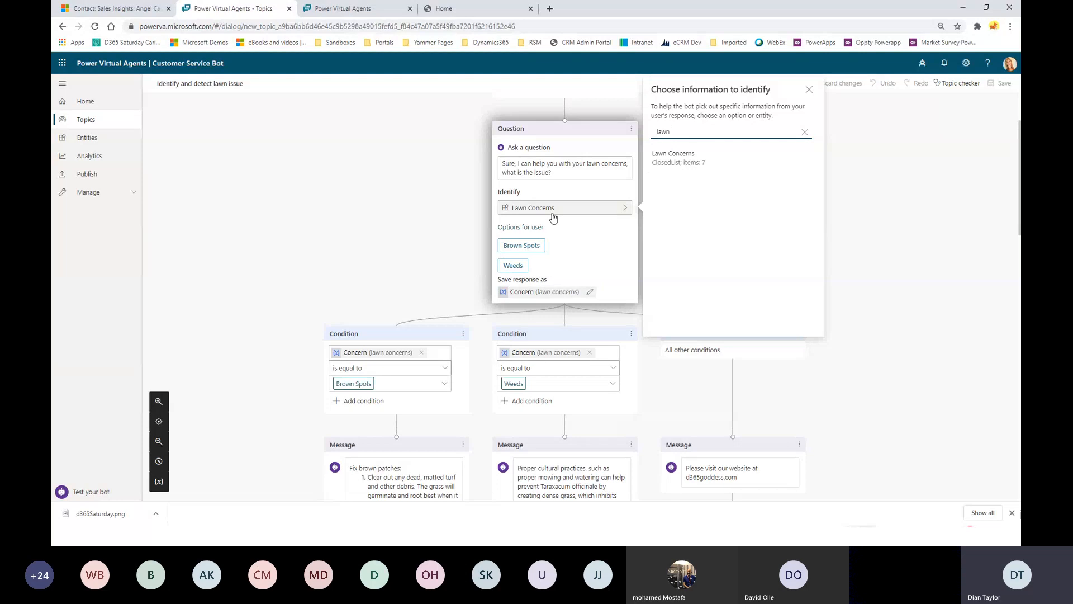
left_click(886, 171)
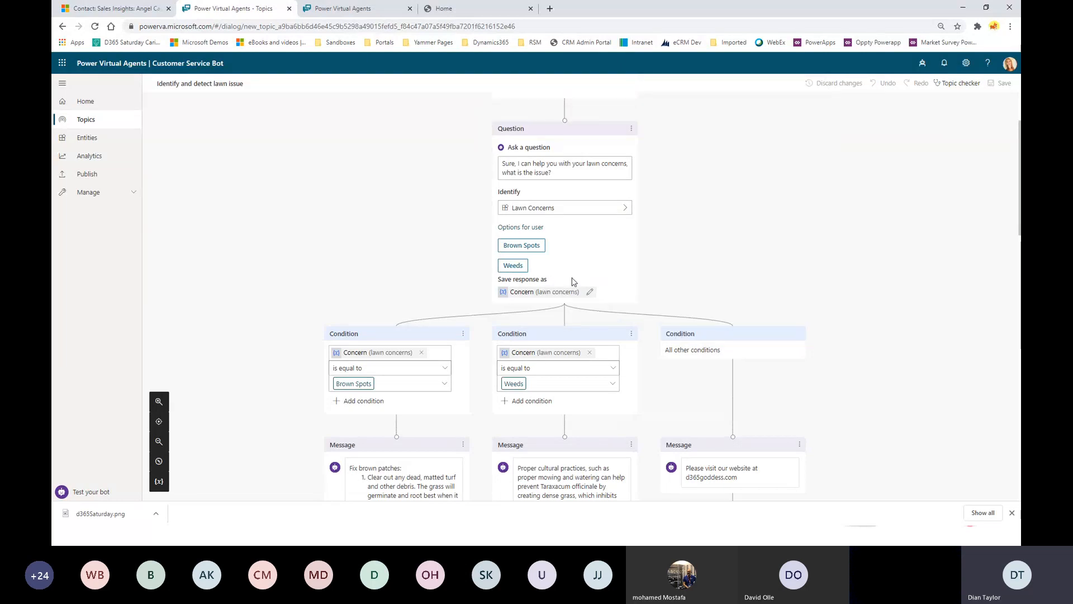
left_click(519, 228)
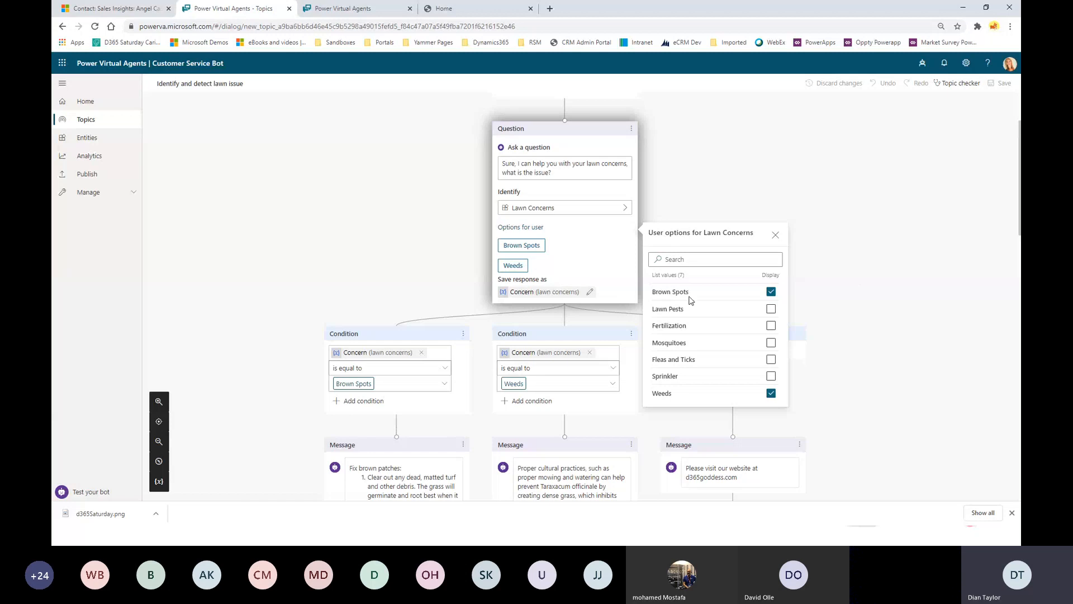
left_click(829, 288)
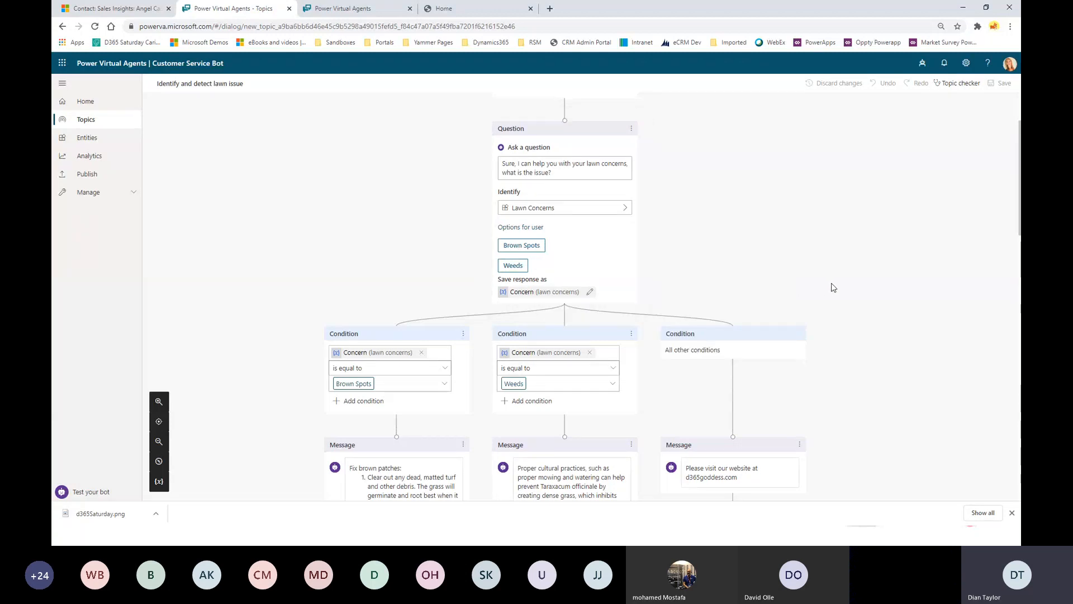
scroll(804, 268, "down", 1)
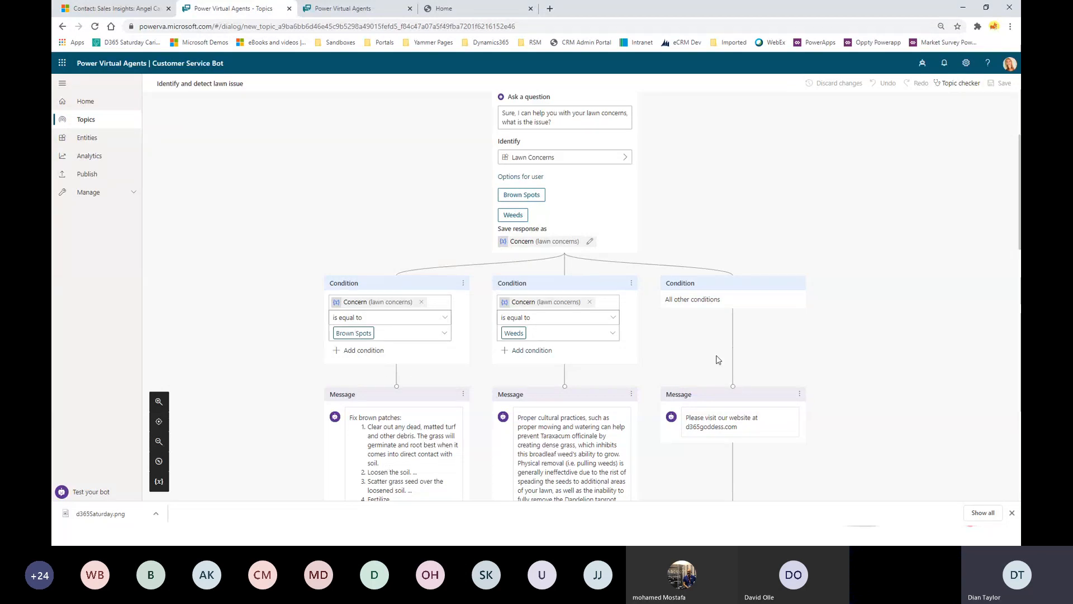
scroll(723, 358, "down", 3)
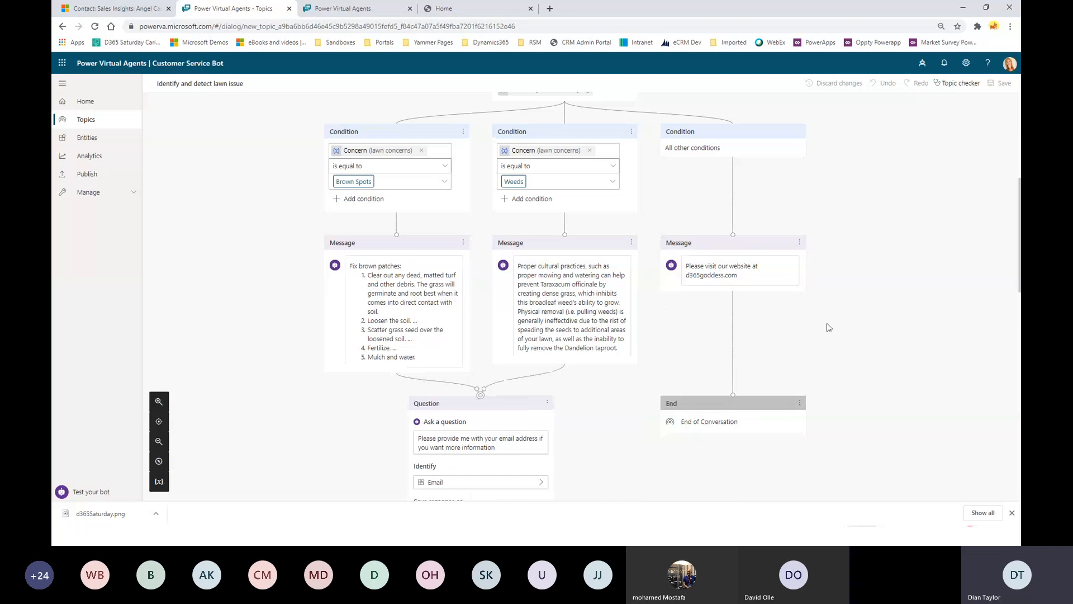
scroll(829, 327, "up", 5)
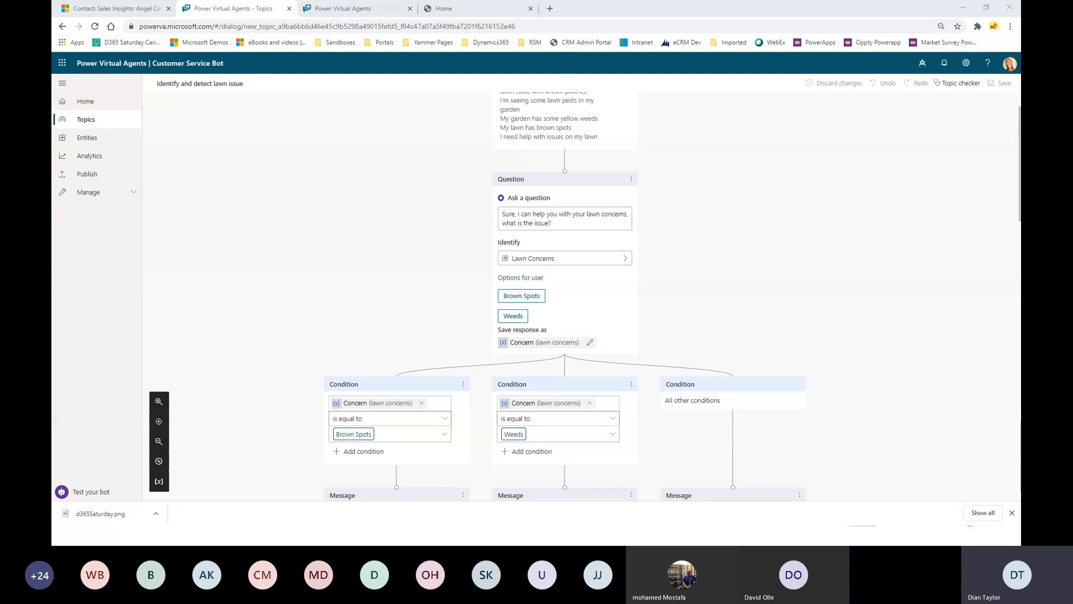
In the test chat, send 'I have weeds in my garden' and read the weeds care tip.
left_click(83, 491)
left_click(227, 479)
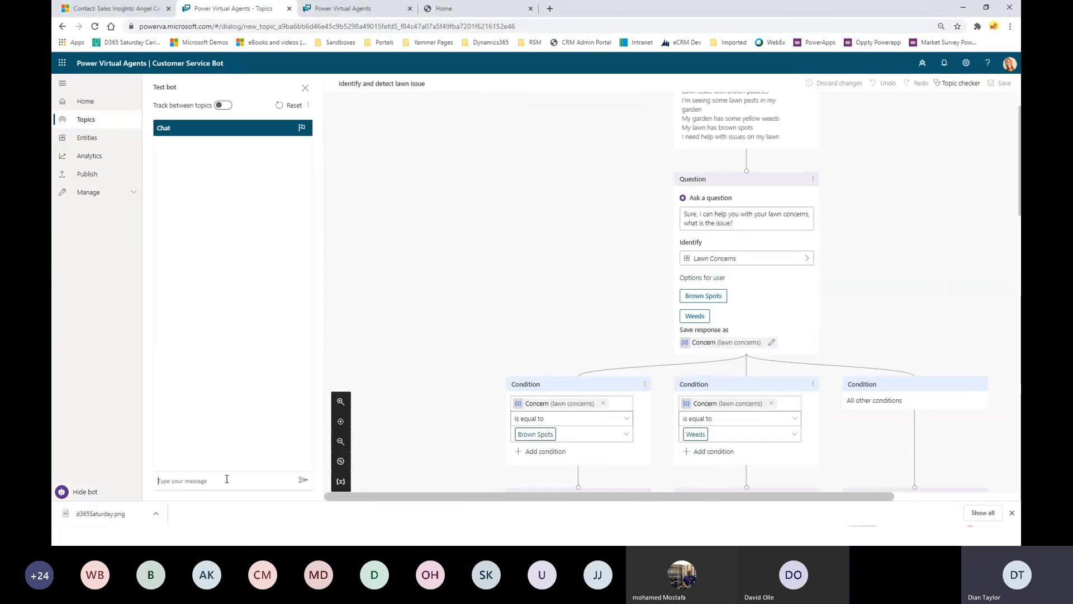
scroll(599, 367, "up", 1)
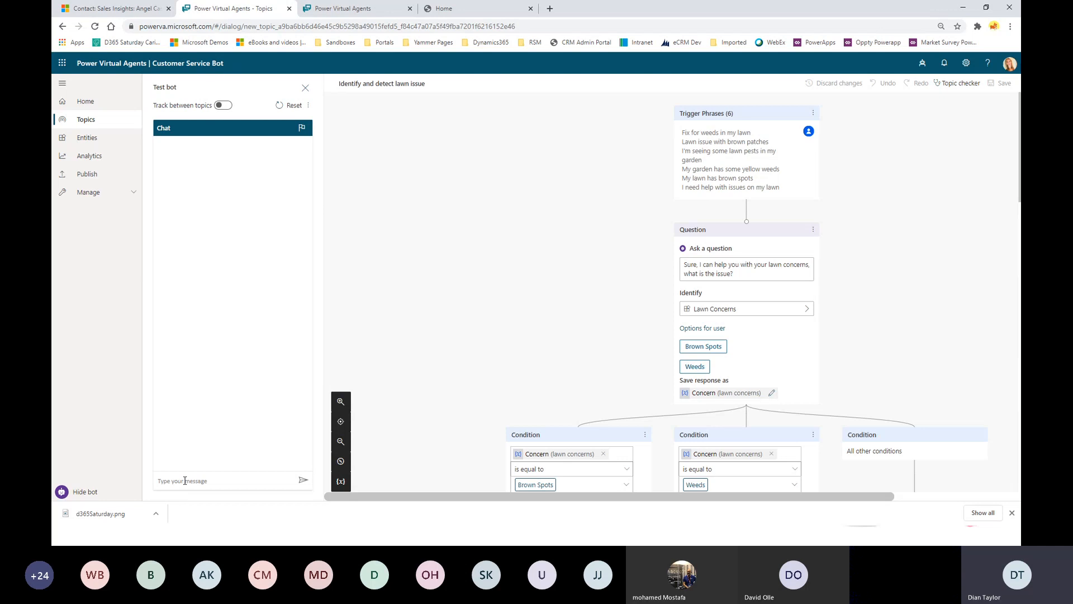
type("I have weeds in my garden")
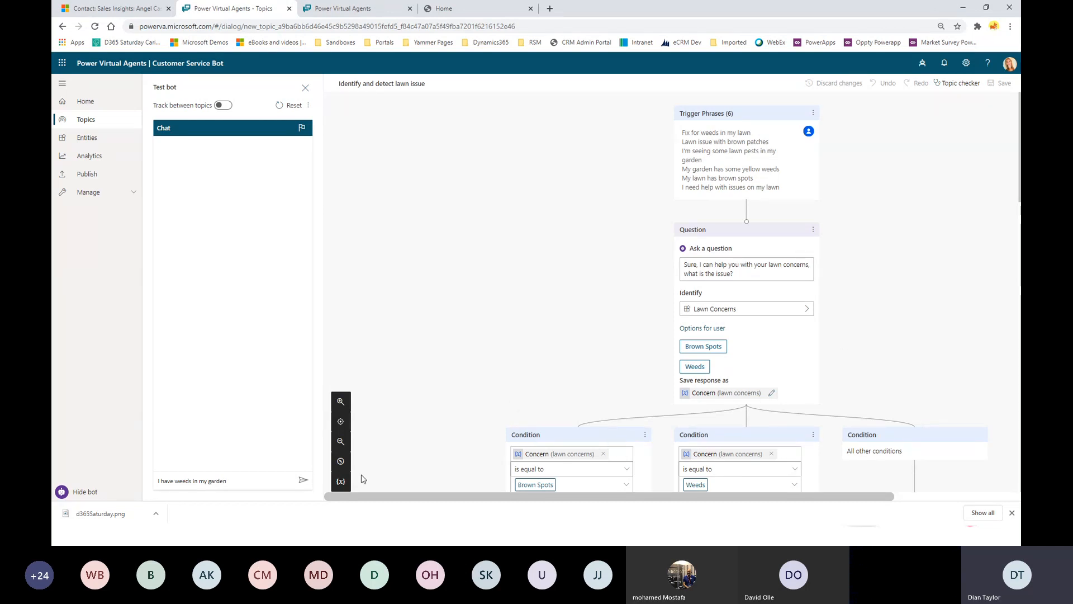
left_click(303, 480)
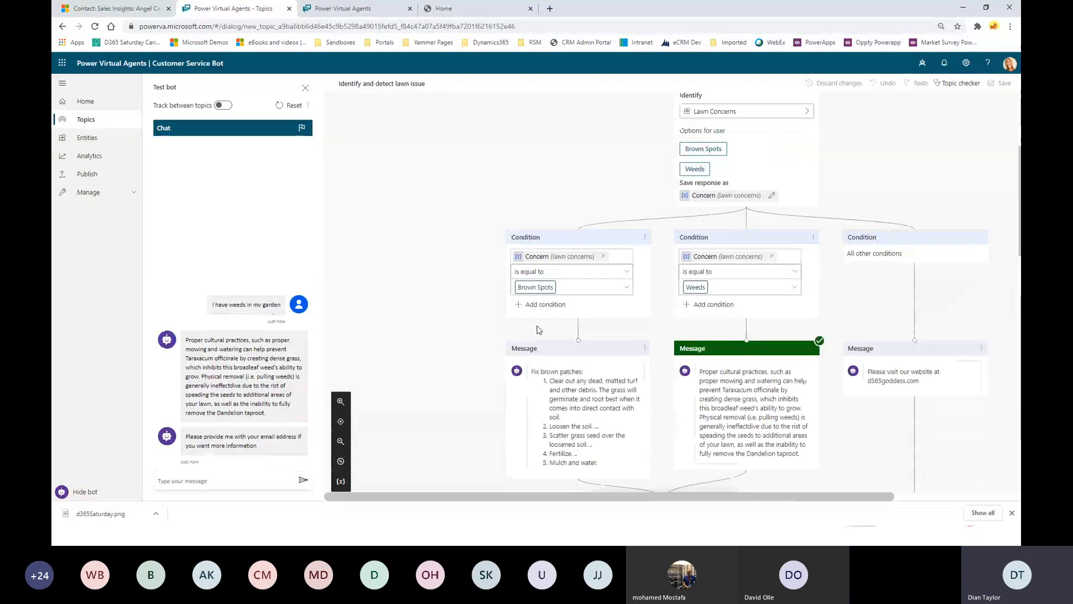
scroll(835, 328, "up", 8)
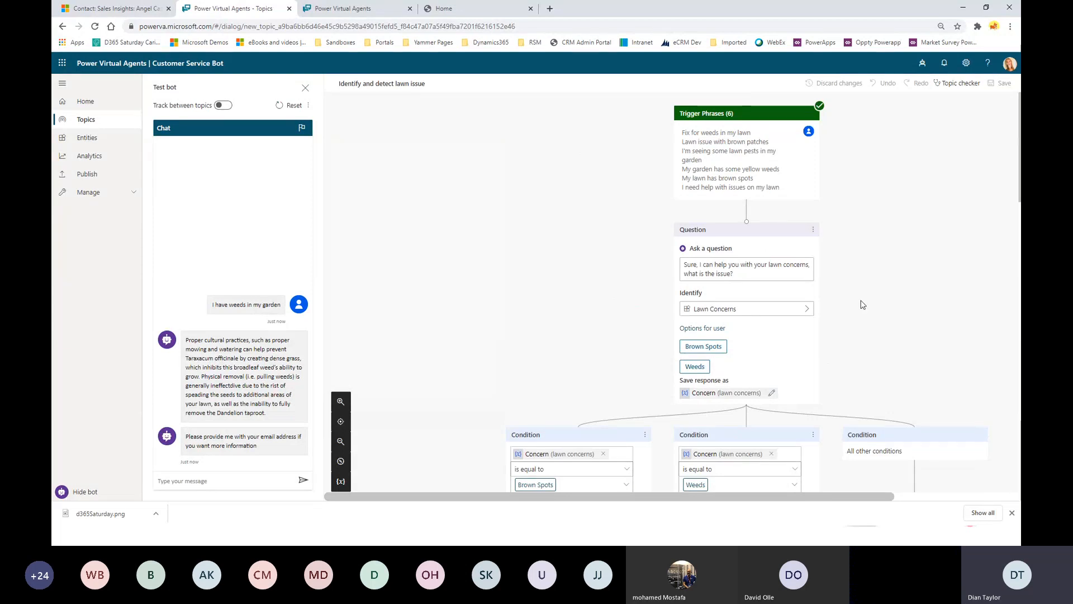
scroll(771, 280, "down", 3)
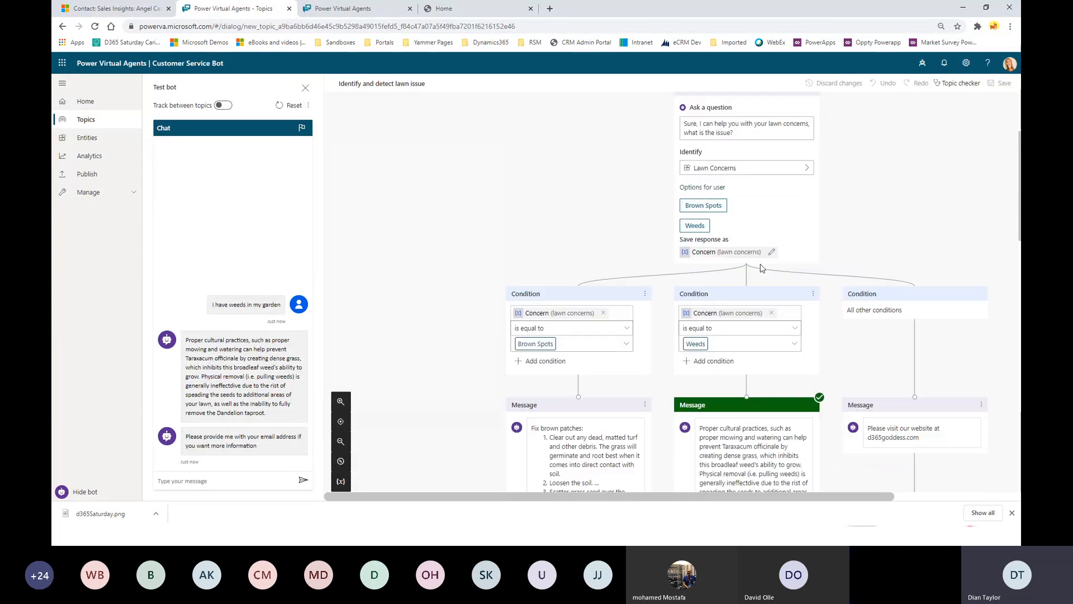
scroll(762, 268, "down", 2)
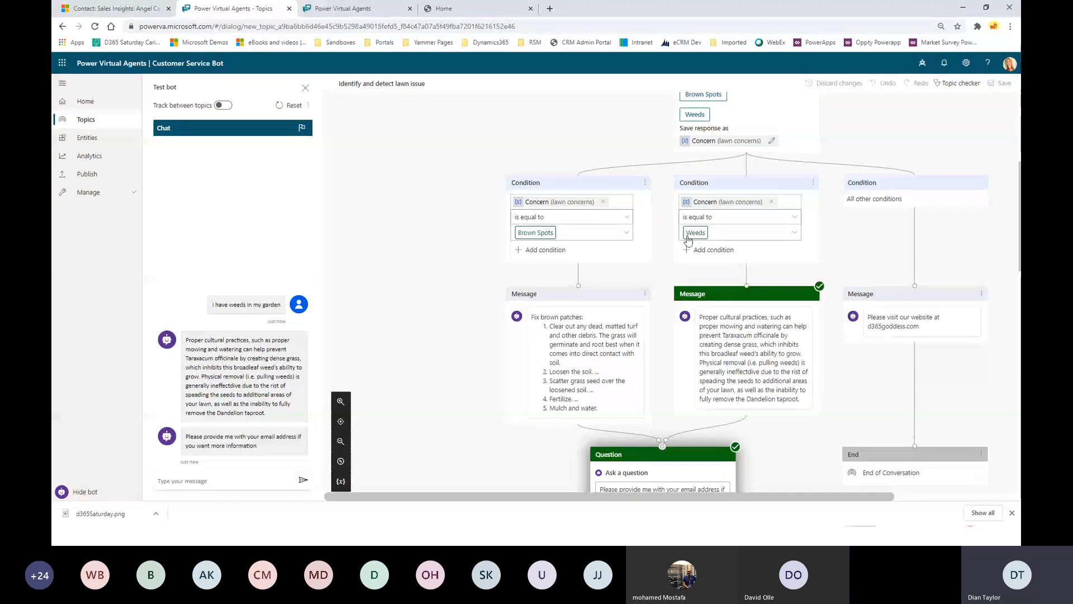
Show the topic variables to confirm Concern resolves to Weeds.
left_click(341, 482)
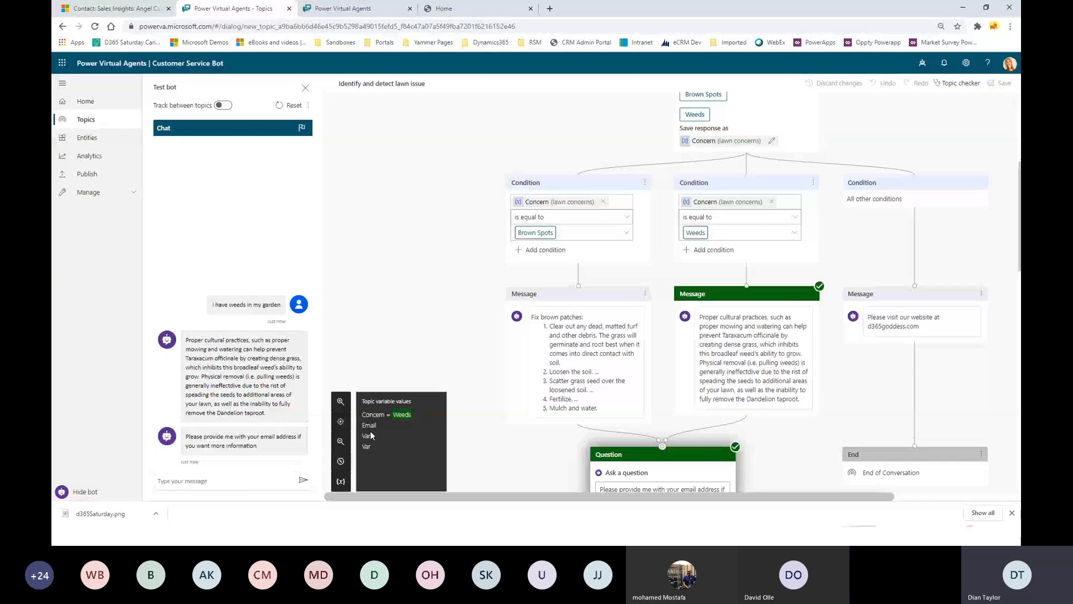
scroll(727, 335, "up", 5)
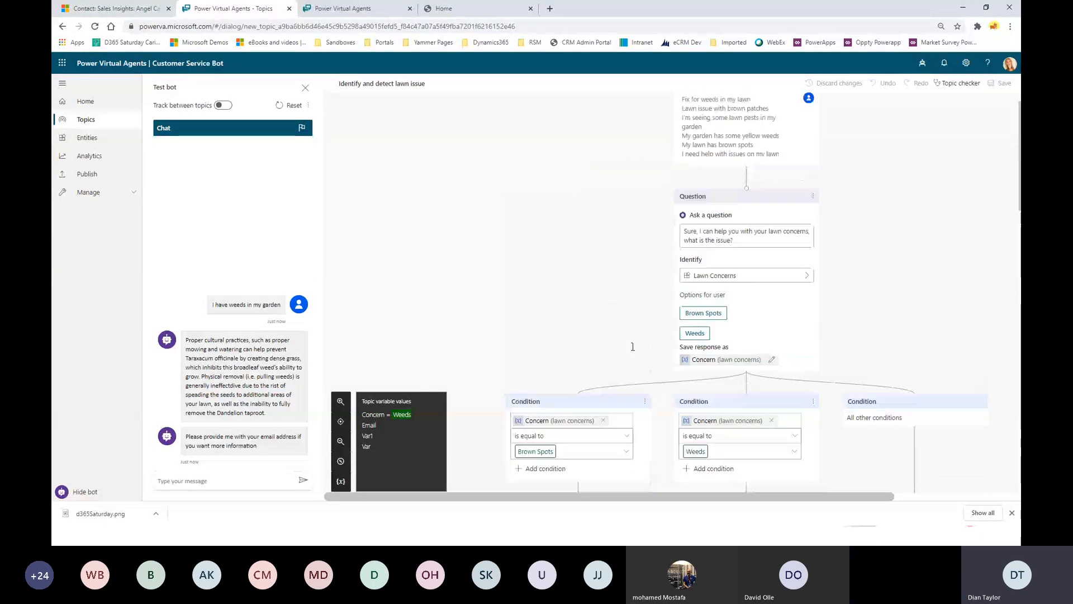
scroll(845, 350, "down", 2)
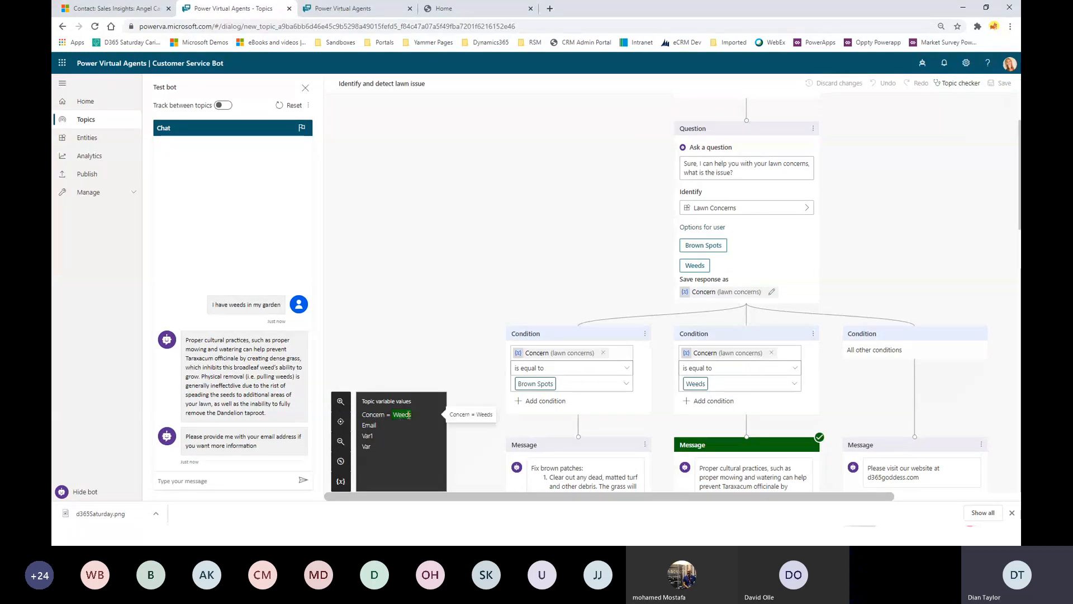
scroll(732, 377, "down", 3)
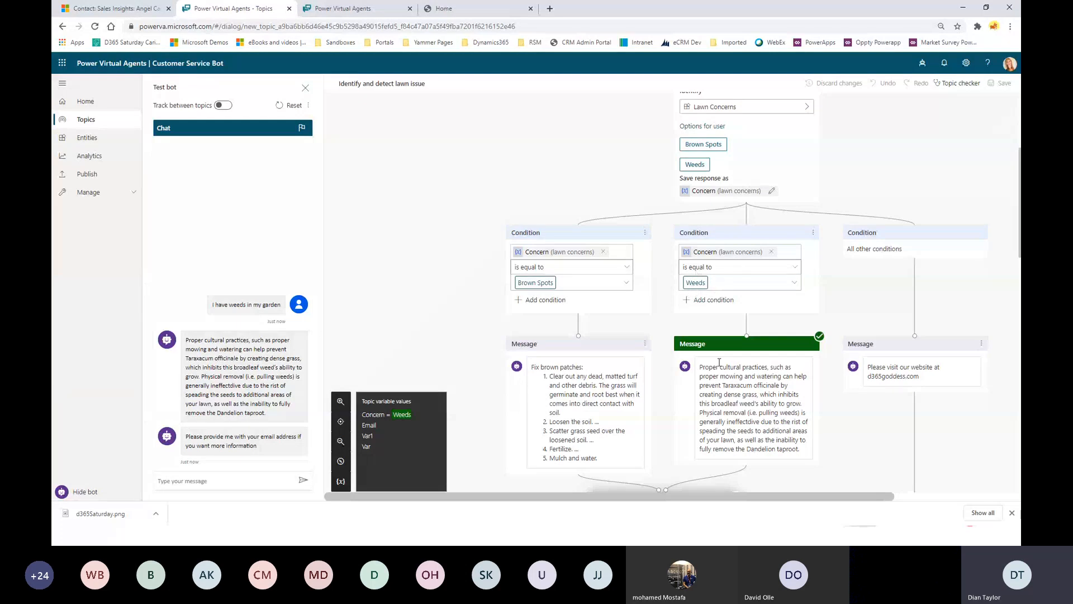
scroll(719, 362, "down", 1)
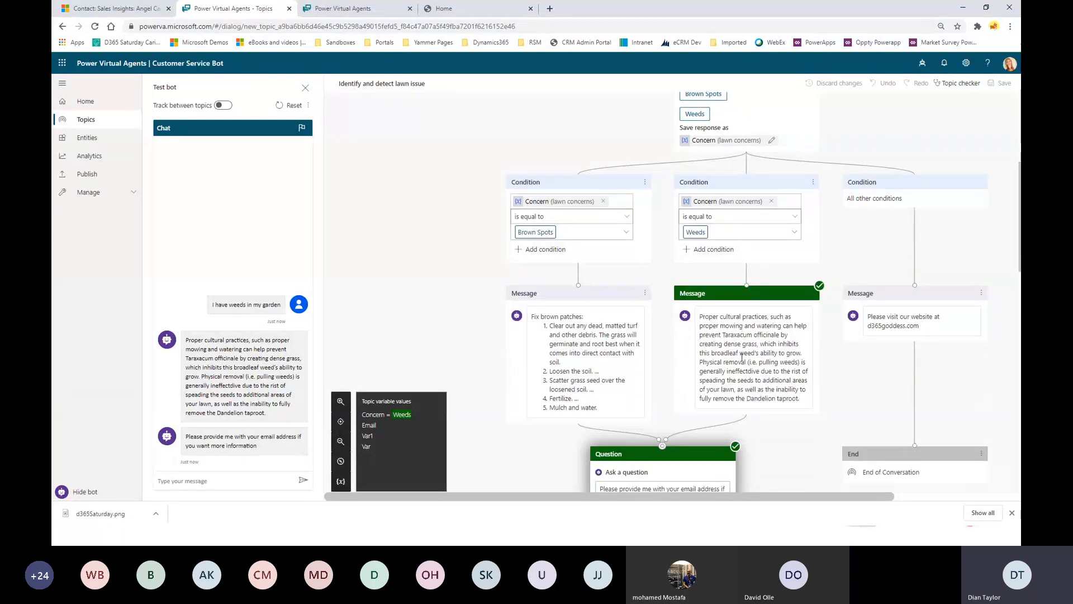
scroll(742, 357, "down", 2)
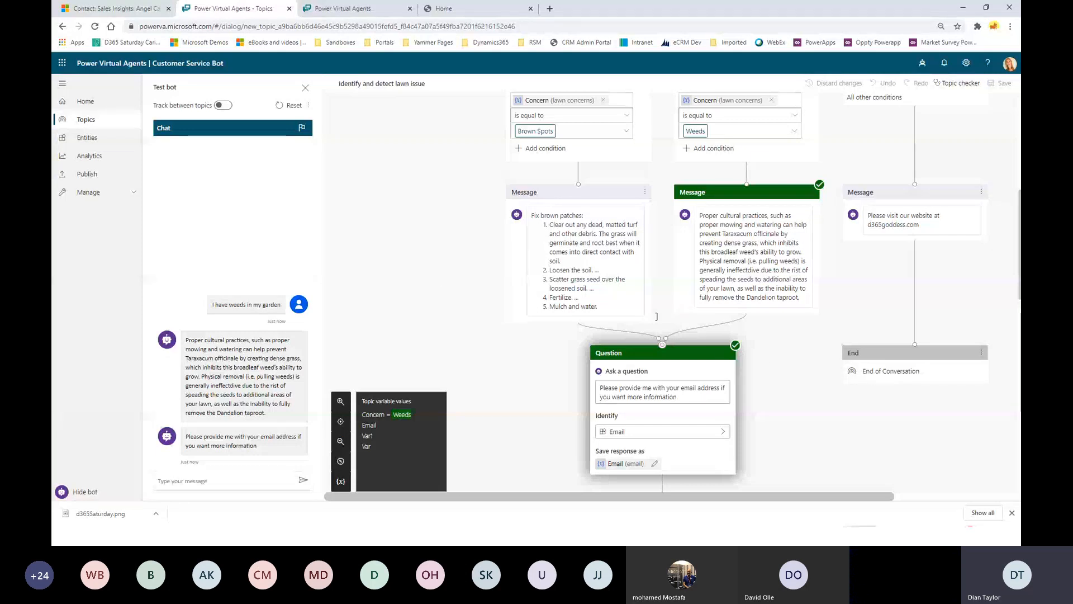
scroll(741, 389, "down", 2)
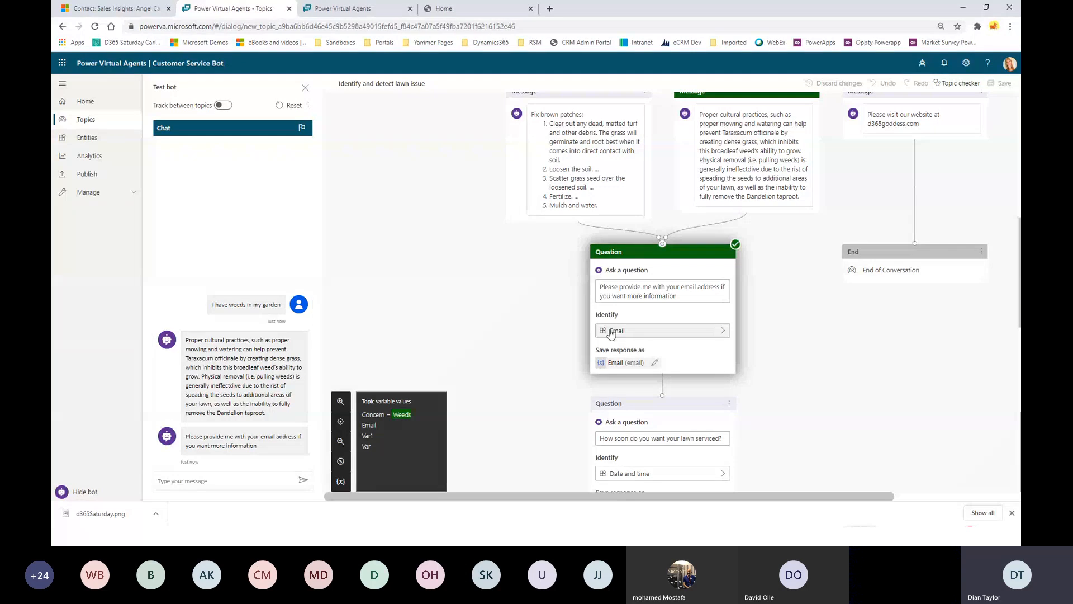
Check which kinds of information the Email question can identify.
left_click(722, 330)
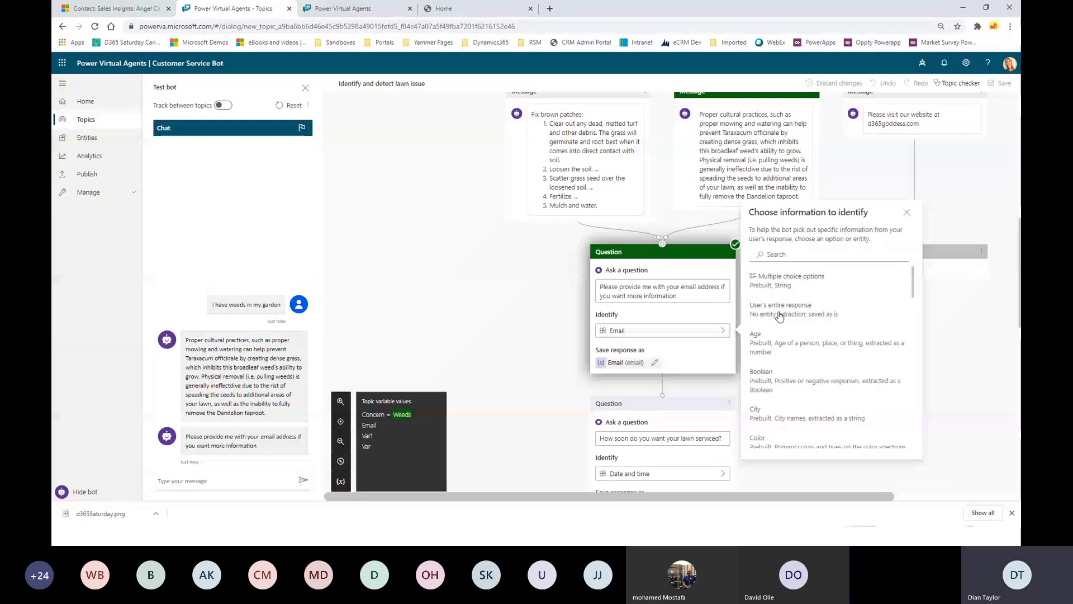
scroll(794, 340, "down", 2)
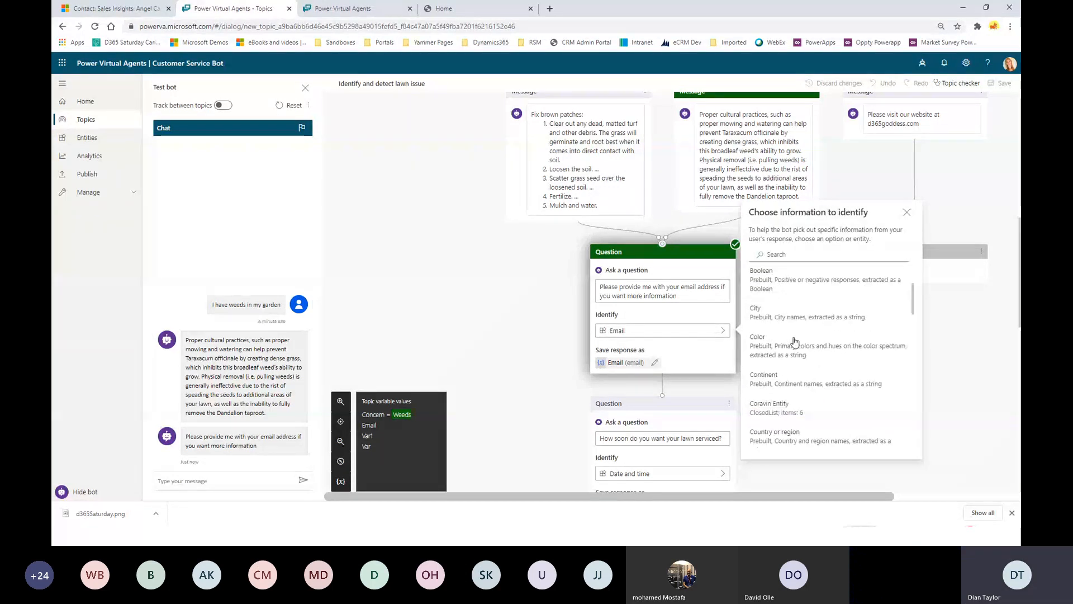
left_click(693, 315)
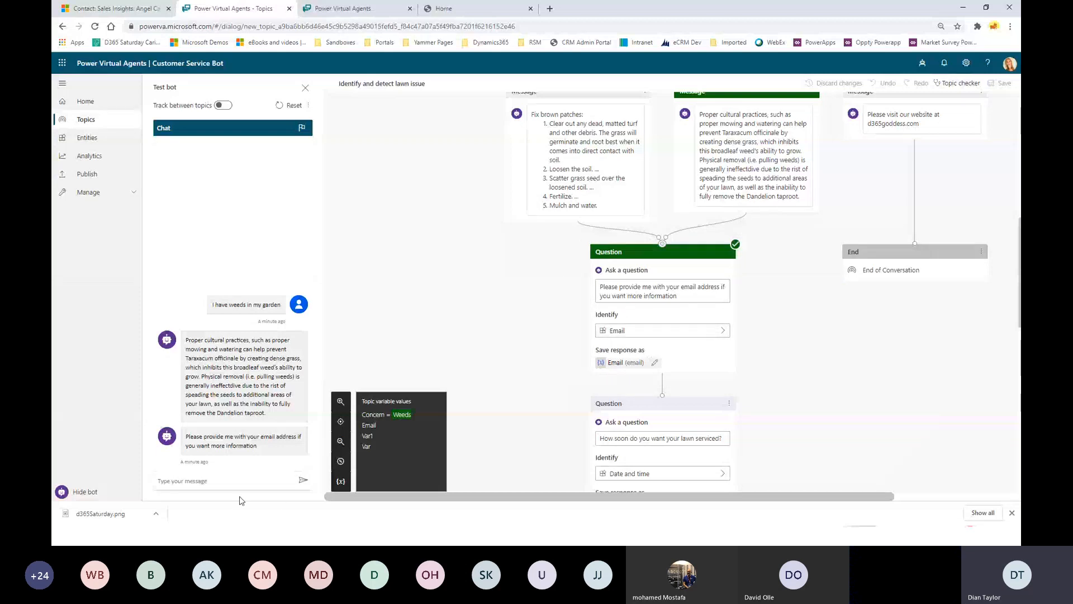
Reply to the bot with an email address, then show the Create Personalized Customer Experiences slide.
left_click(218, 484)
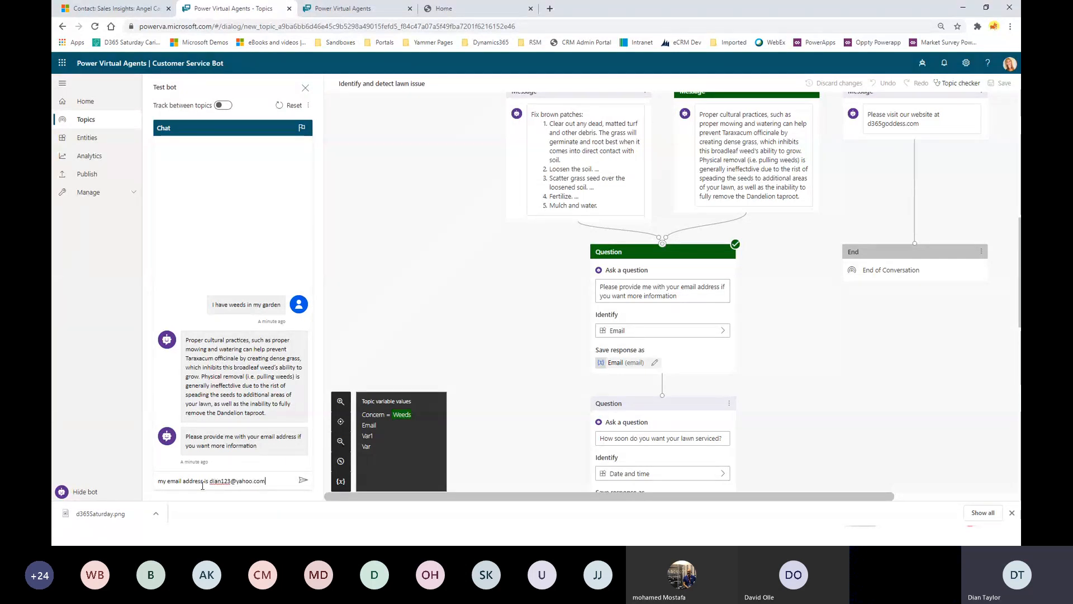
key("Return")
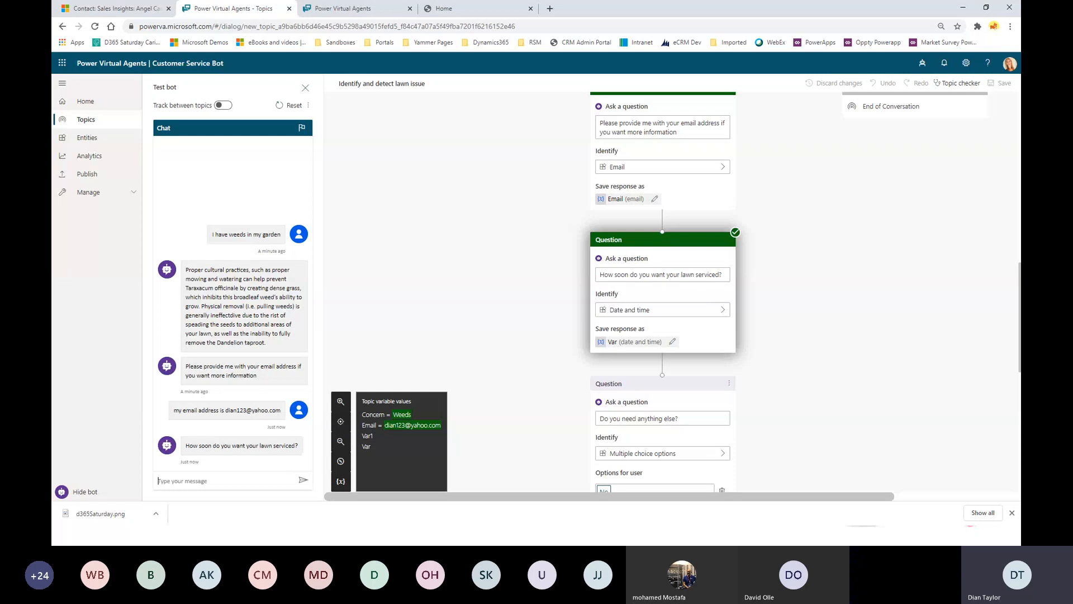
key("alt+Tab")
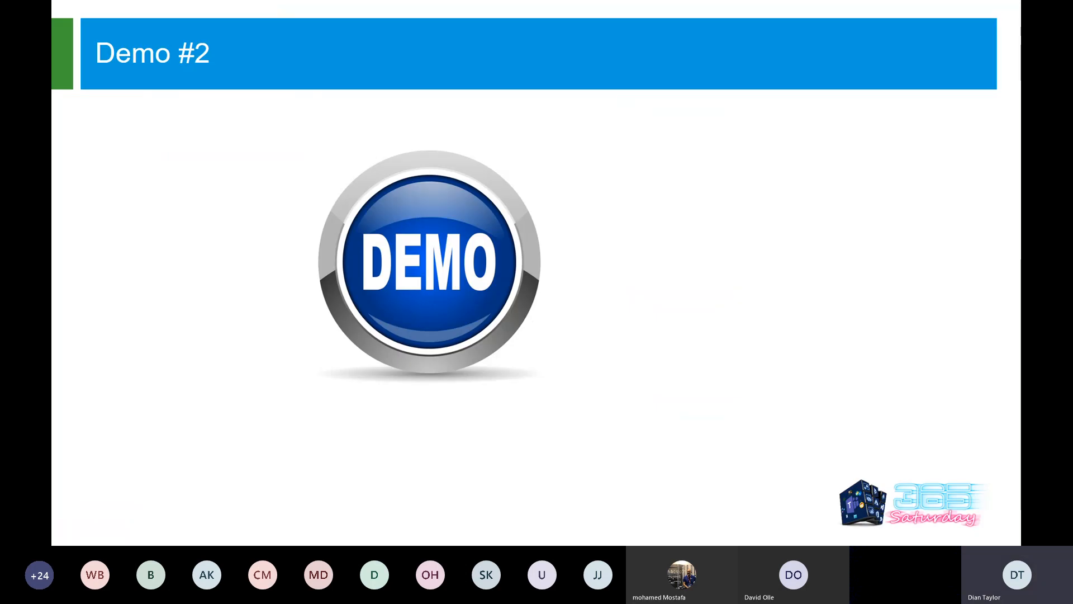
key("Right")
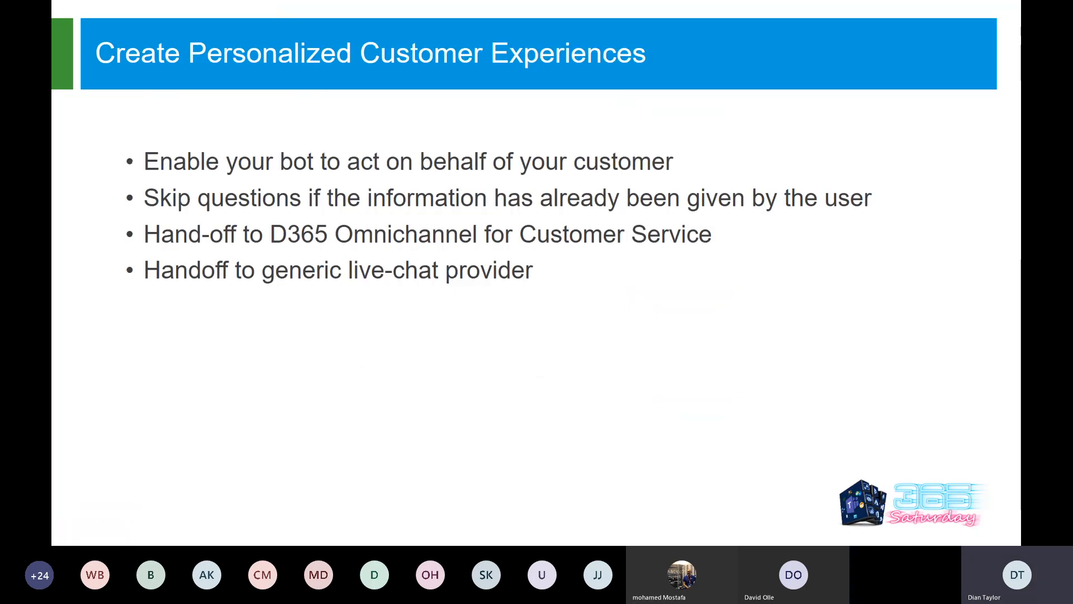
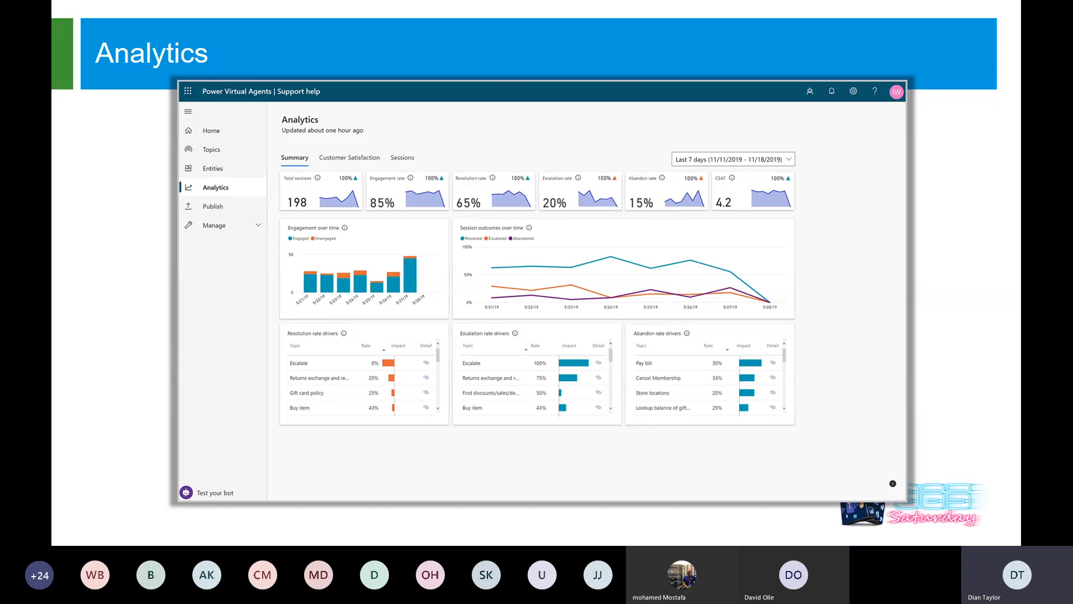
Play the Analytics slide's zoom on the rate-driver tables, then advance to the Demo #3 slide.
key("Right")
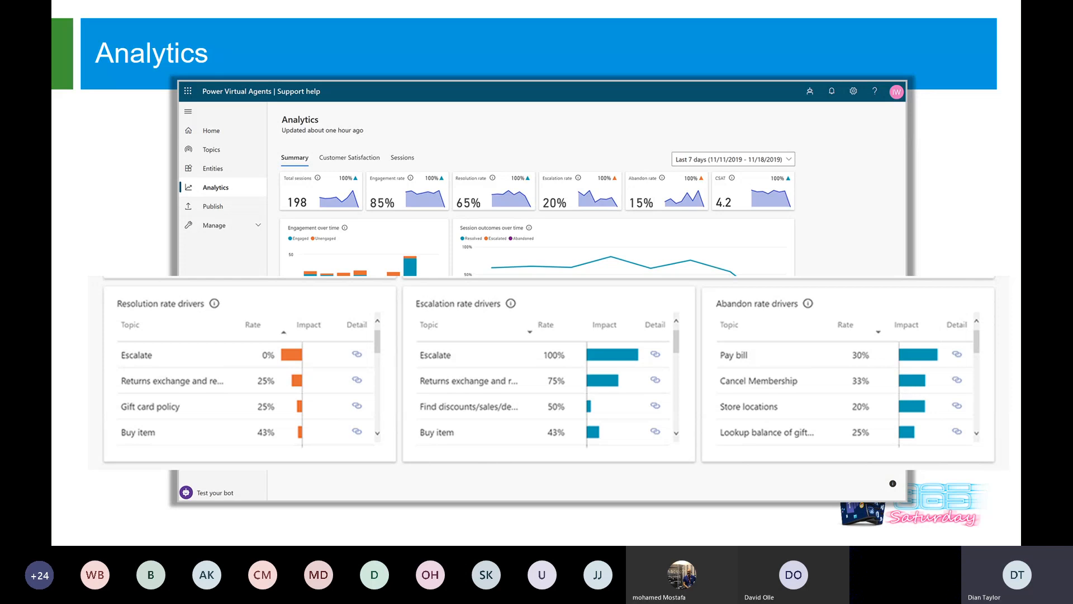
key("Right")
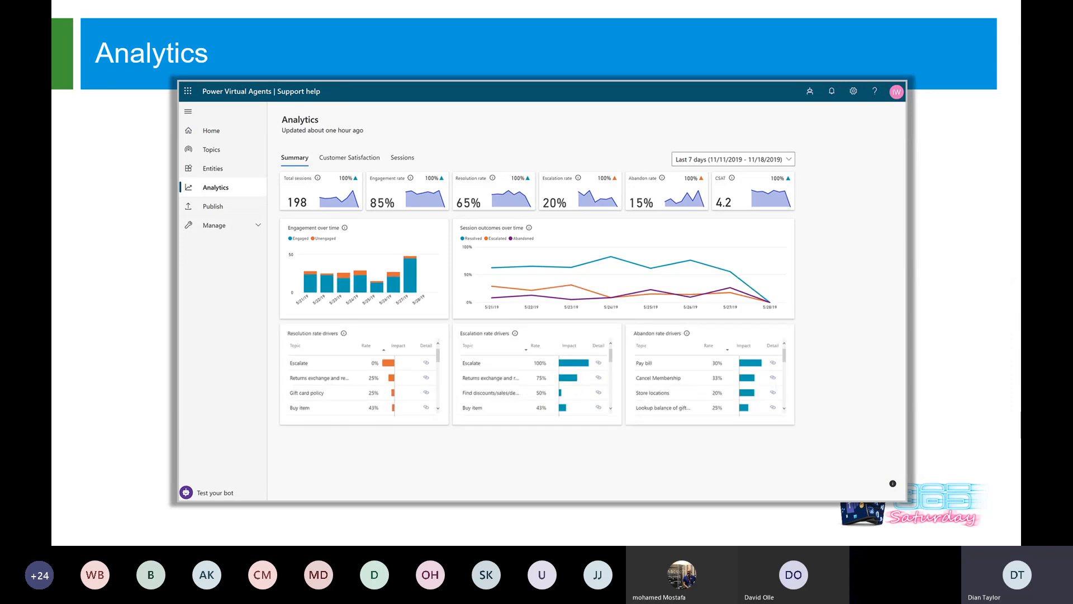
key("Right")
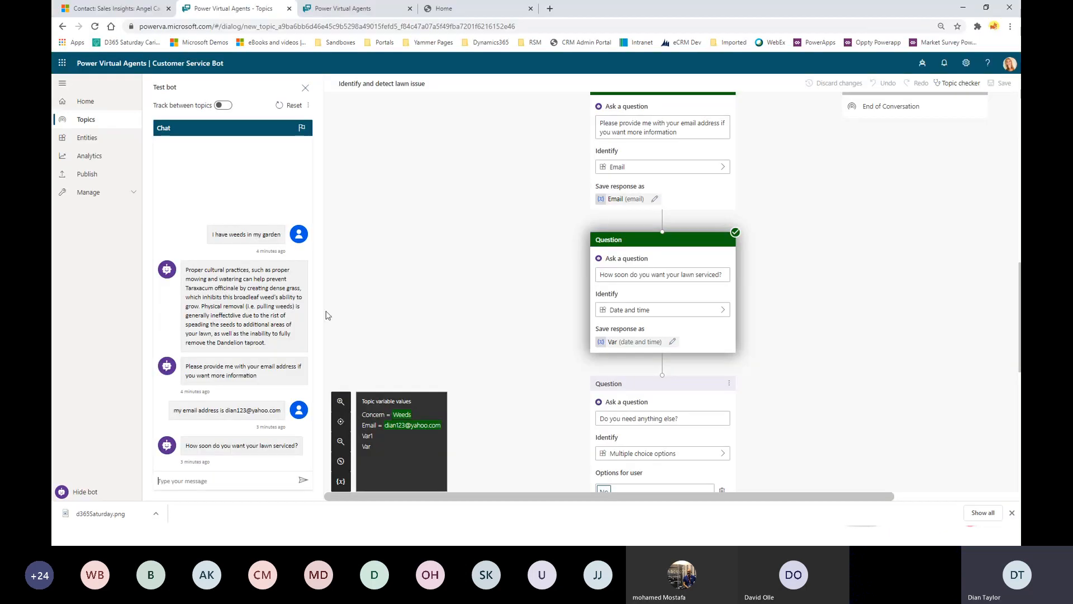
Open the Demo conversation topic with a cleared test chat and go to its authoring canvas.
left_click(305, 88)
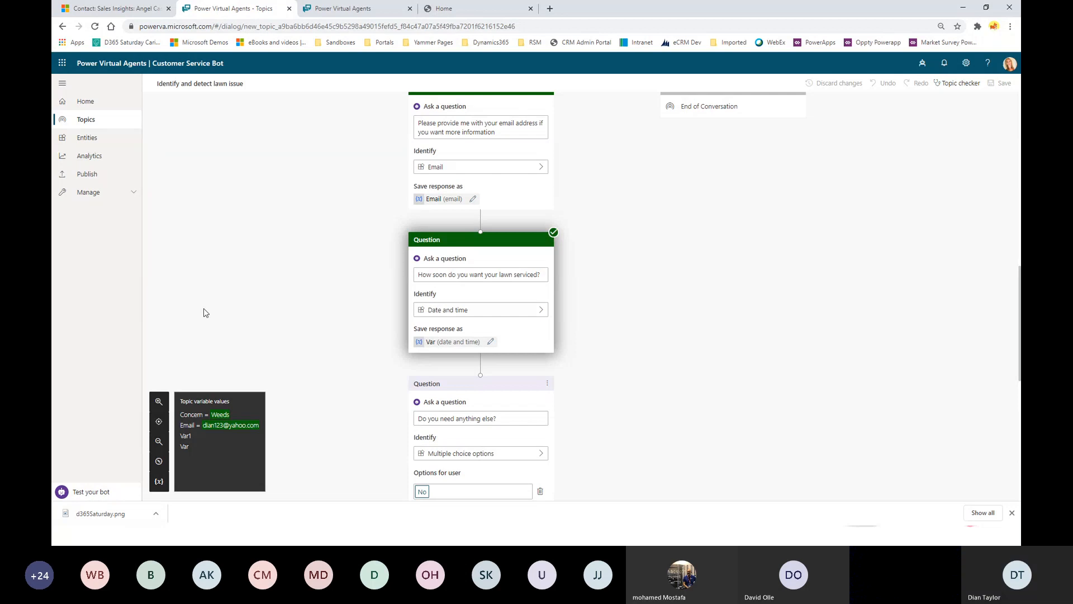
left_click(90, 492)
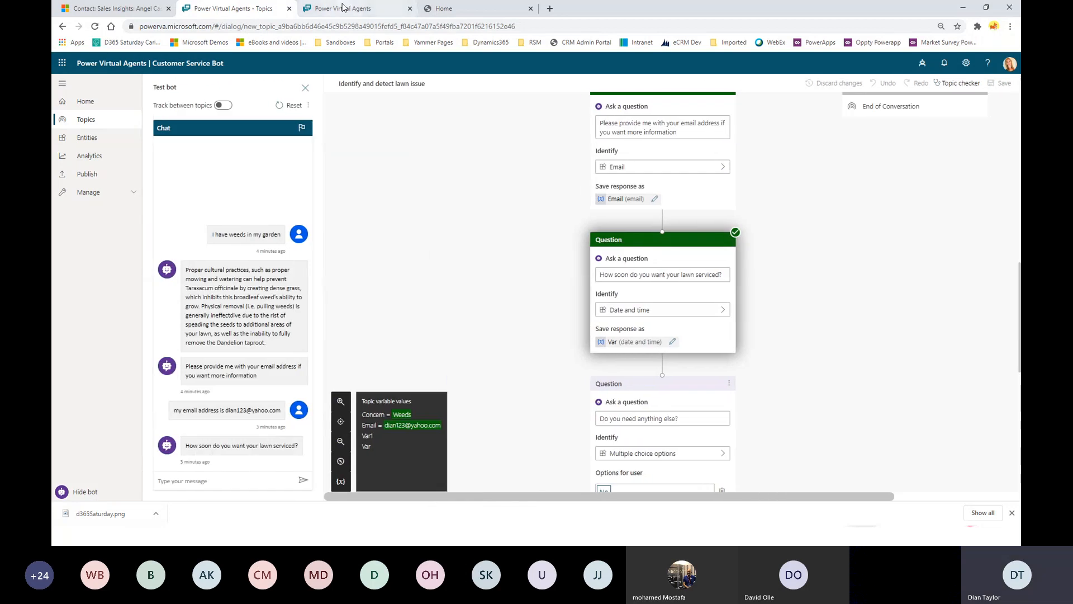
left_click(91, 119)
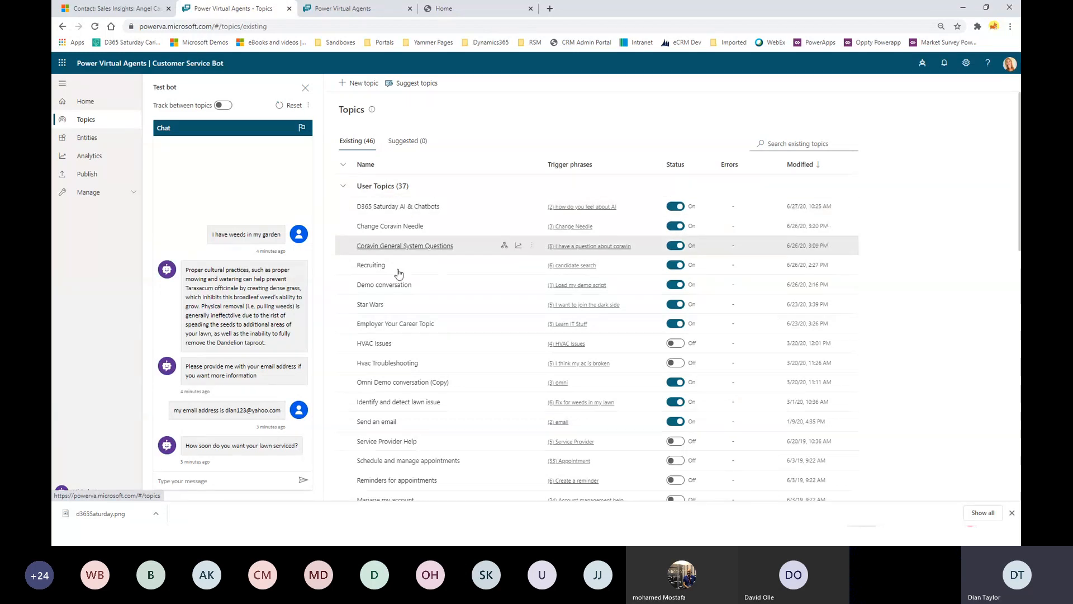
left_click(386, 285)
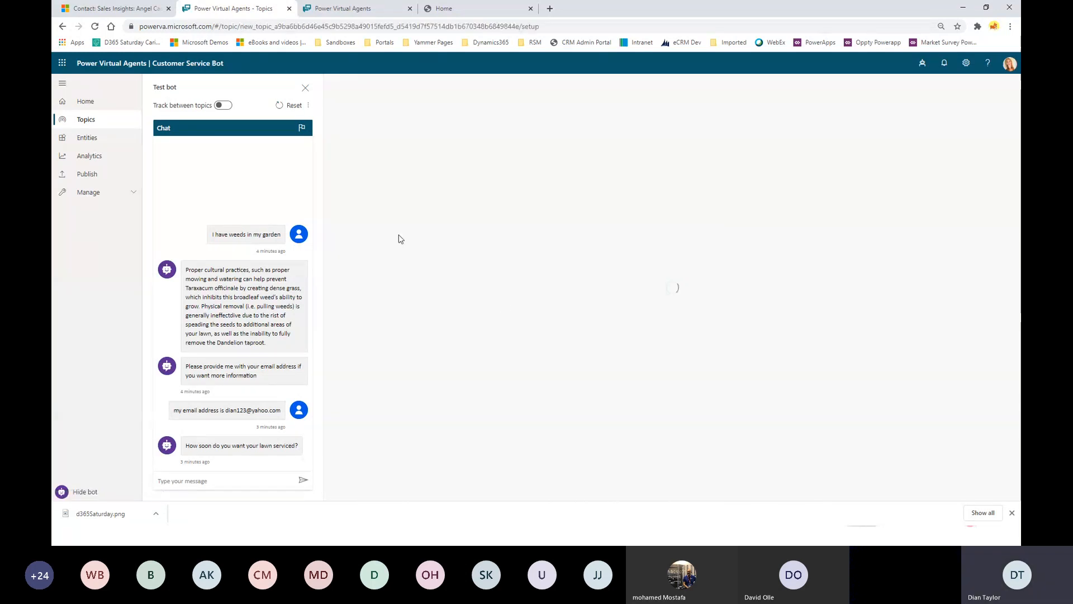
left_click(285, 109)
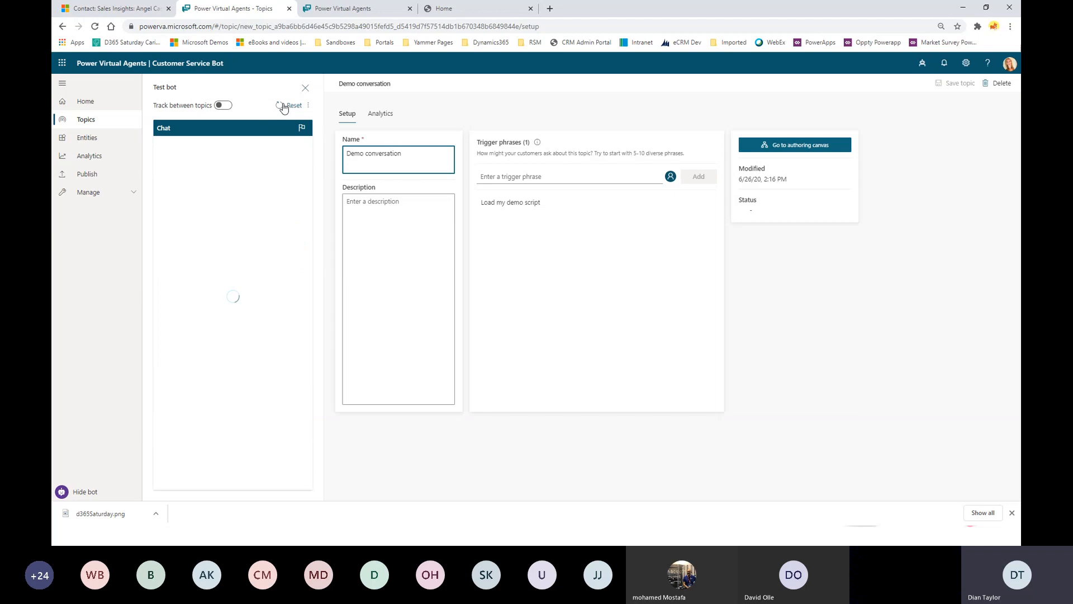
left_click(822, 144)
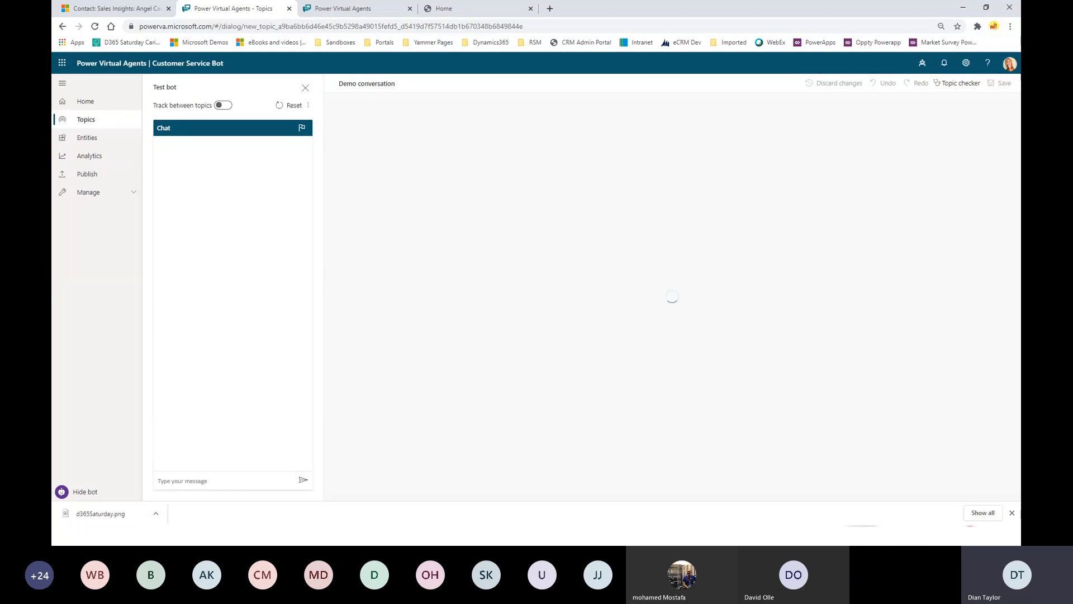
Send the demo-script trigger phrase to the test bot and answer Yes to being contacted later.
left_click(221, 482)
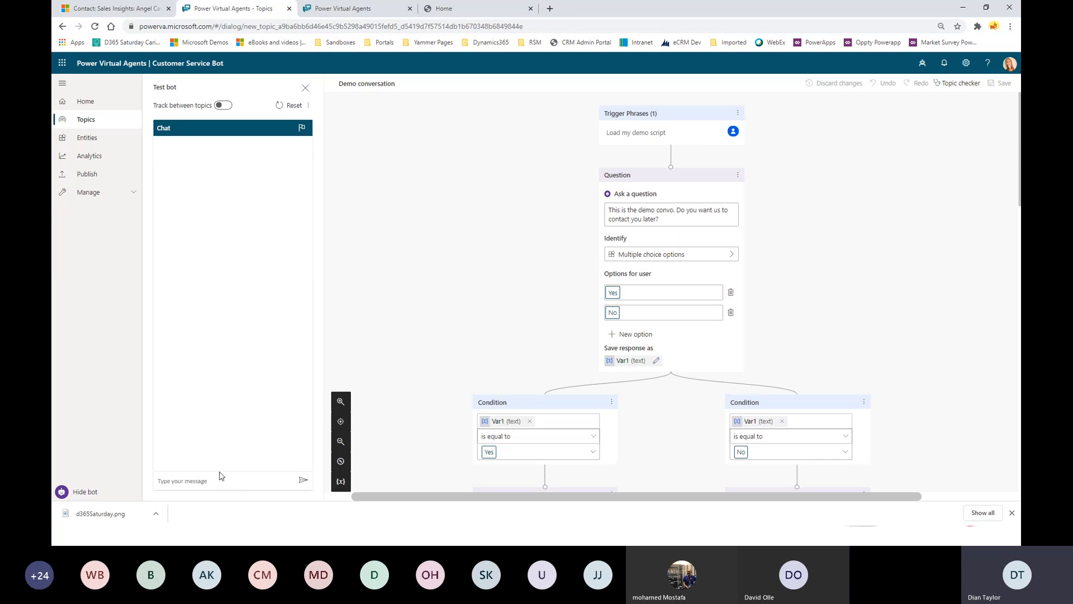
type("load my")
type(" demo scrui")
type("ipt")
key("Return")
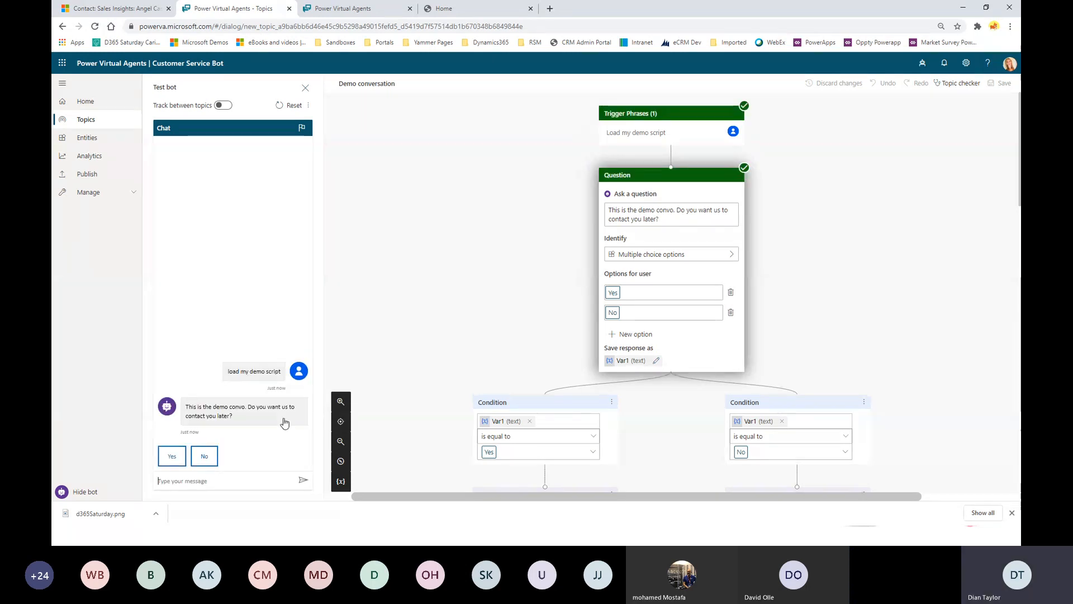
left_click(168, 456)
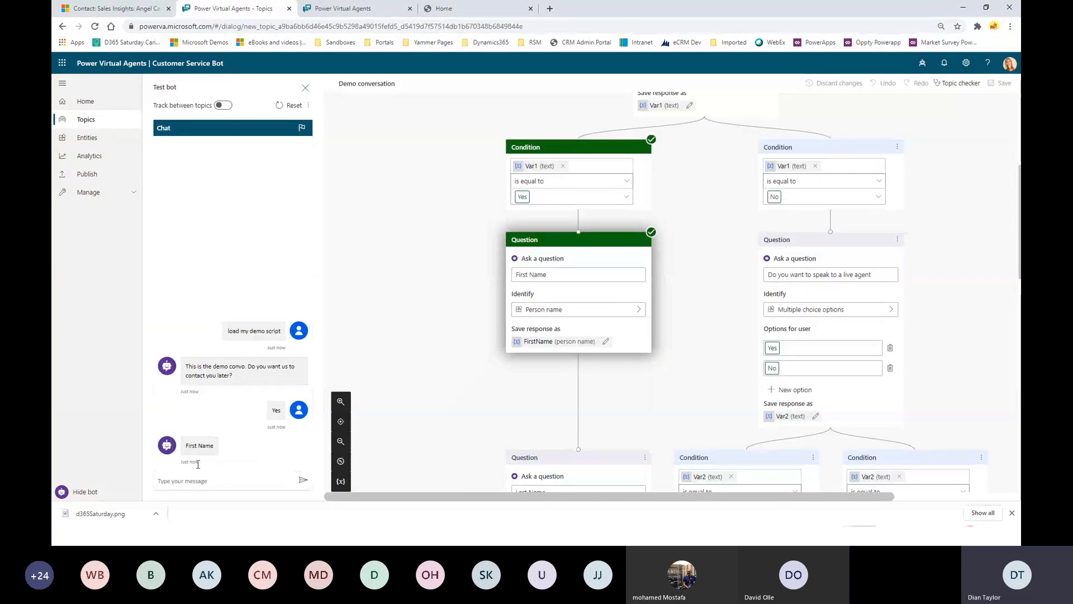
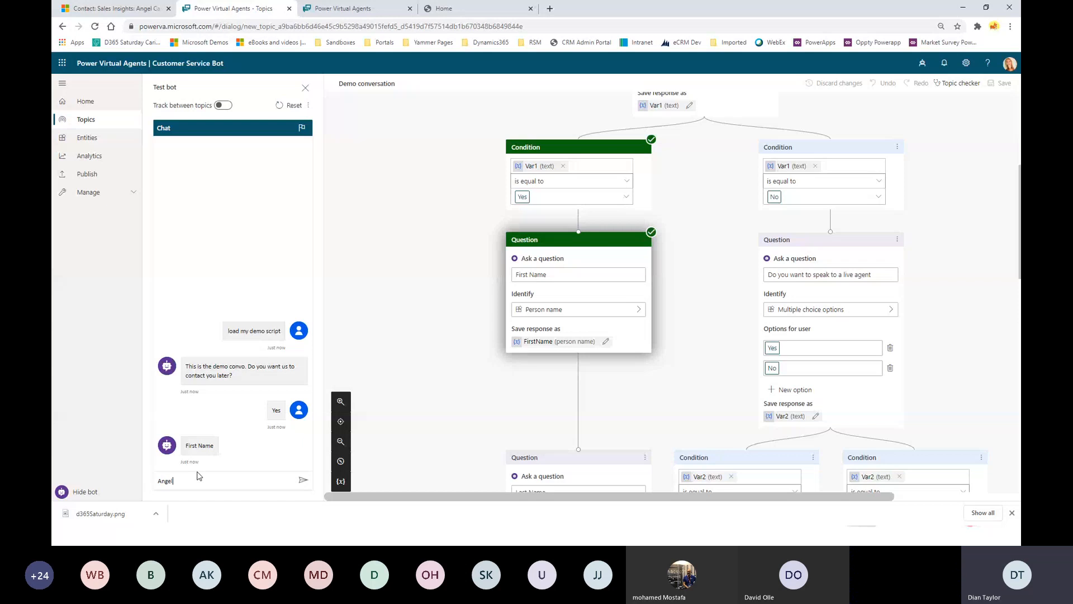
Give the bot a first name, a corrected last name and a pasted e-mail address.
key("Return")
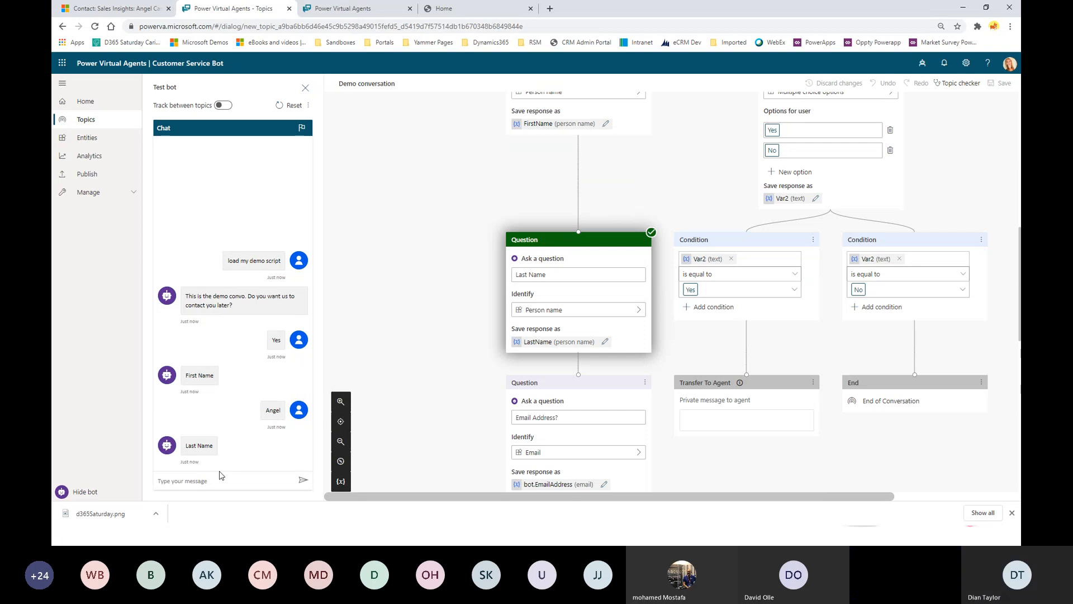
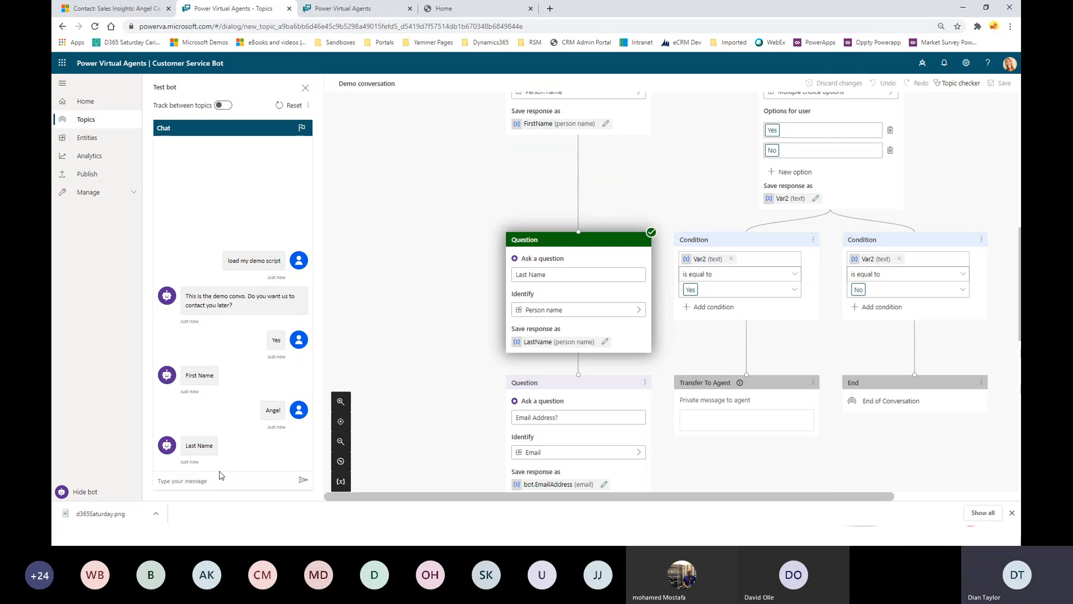
type("Johnson")
key("Return")
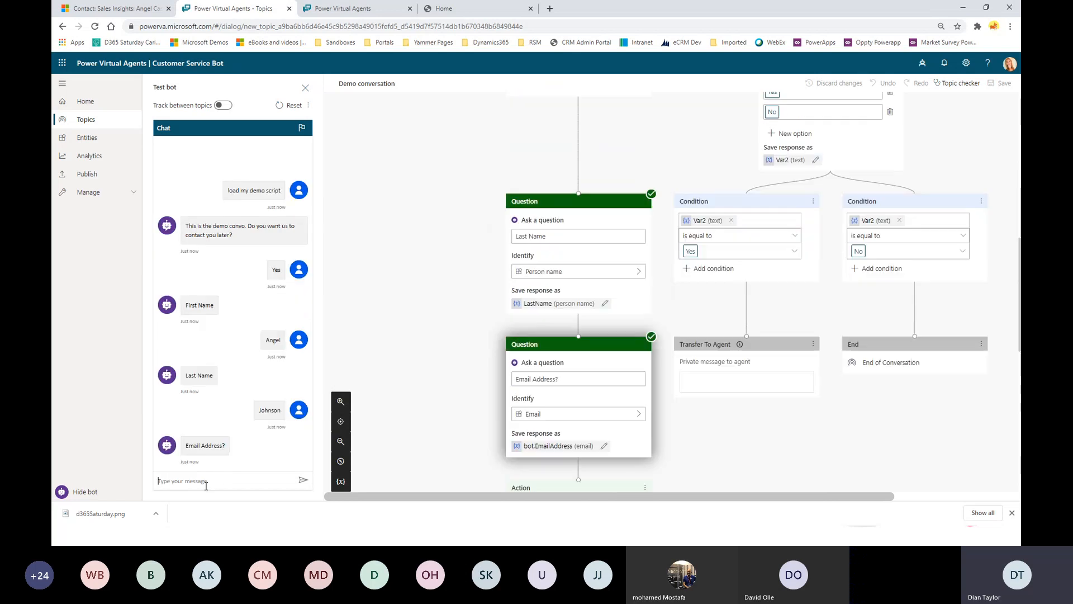
key("ctrl+v")
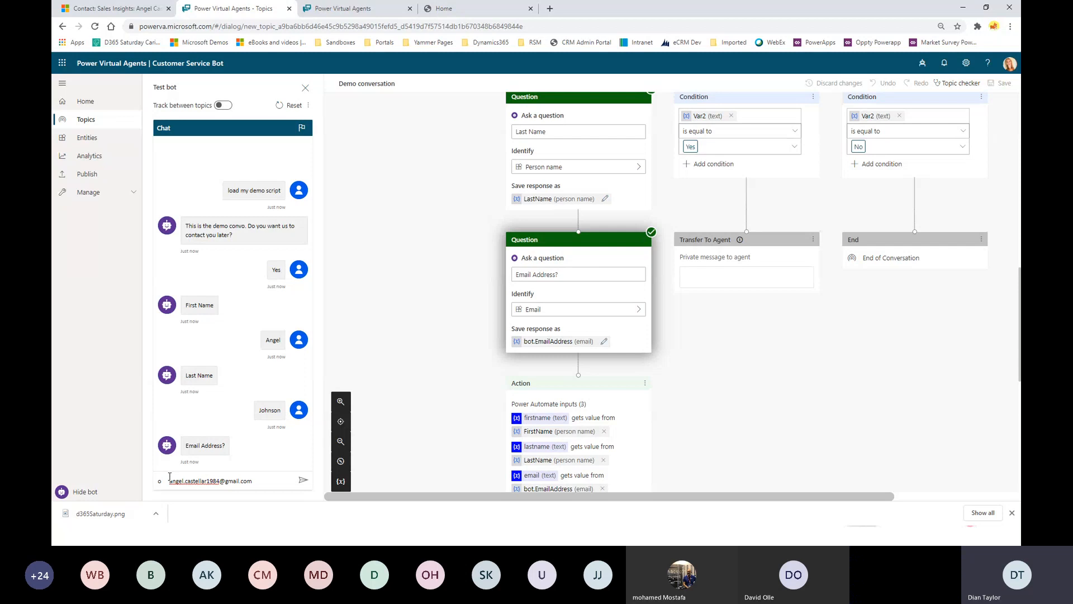
key("BackSpace")
key("BackSpace")
key("Return")
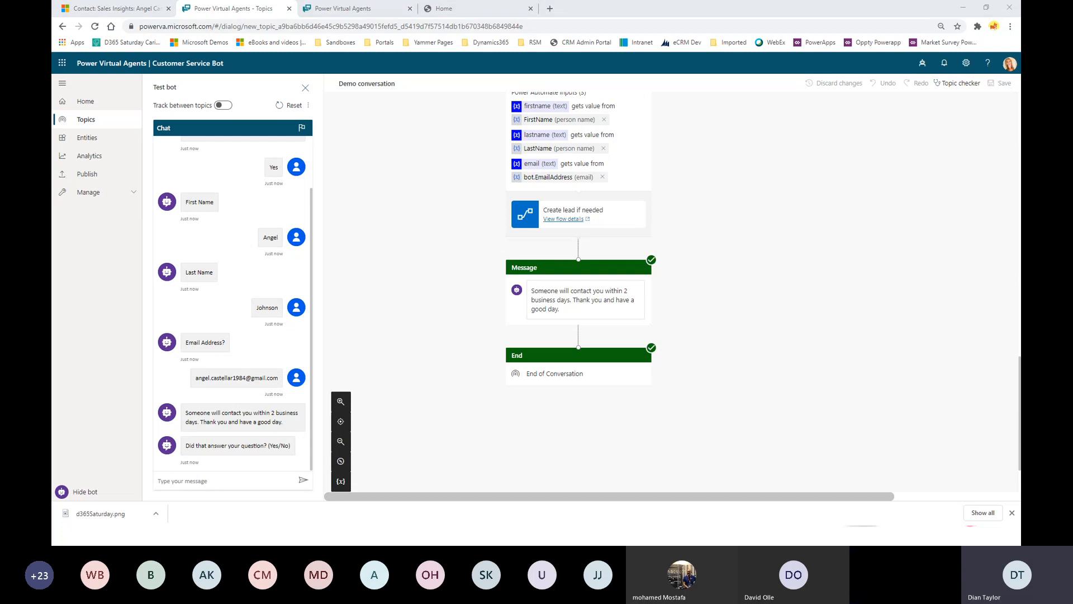
Run Advanced Find for tasks created today, open the Bot Inquiry task, then close both Dynamics windows.
left_click_drag(53, 109, 483, 67)
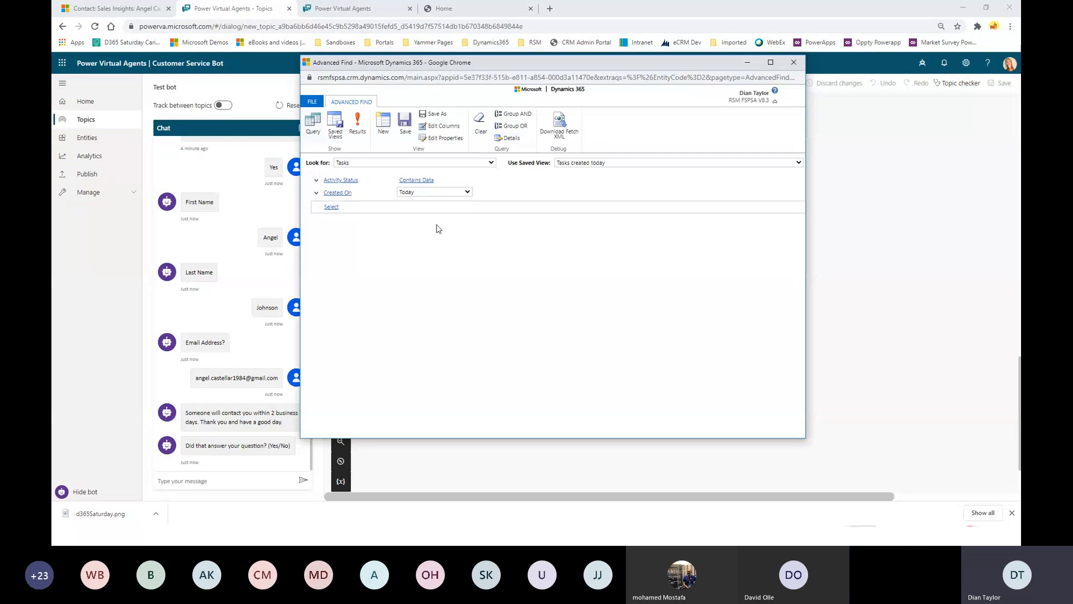
left_click(357, 124)
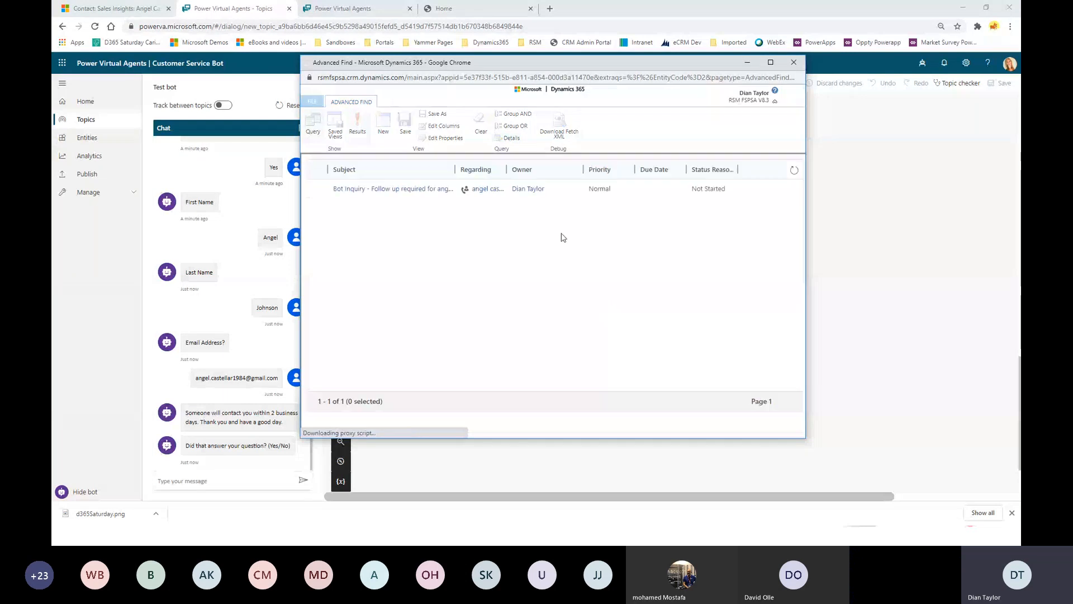
double_click(604, 191)
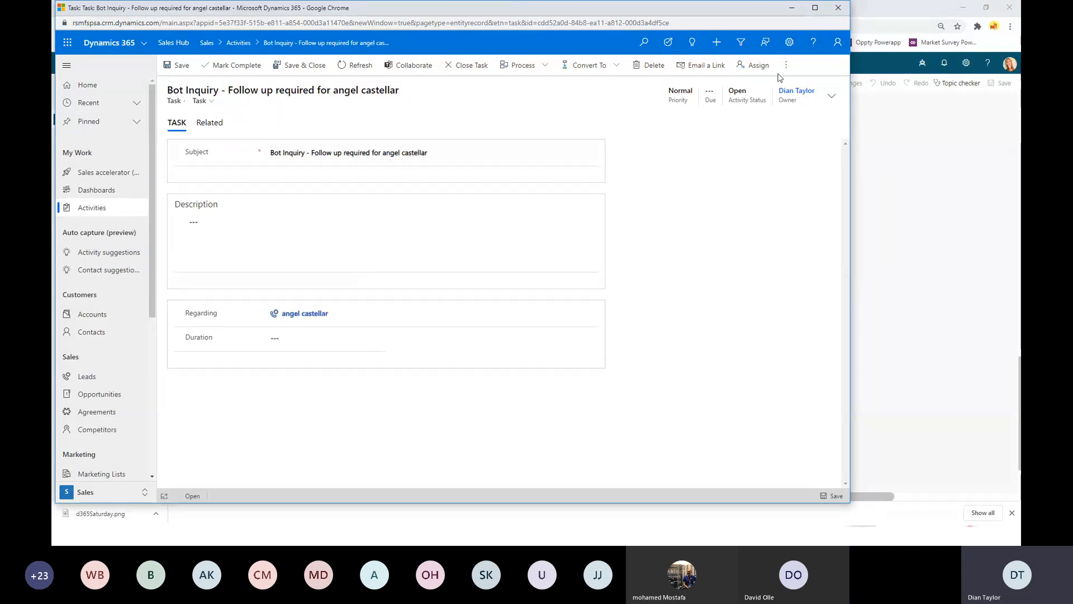
left_click(837, 8)
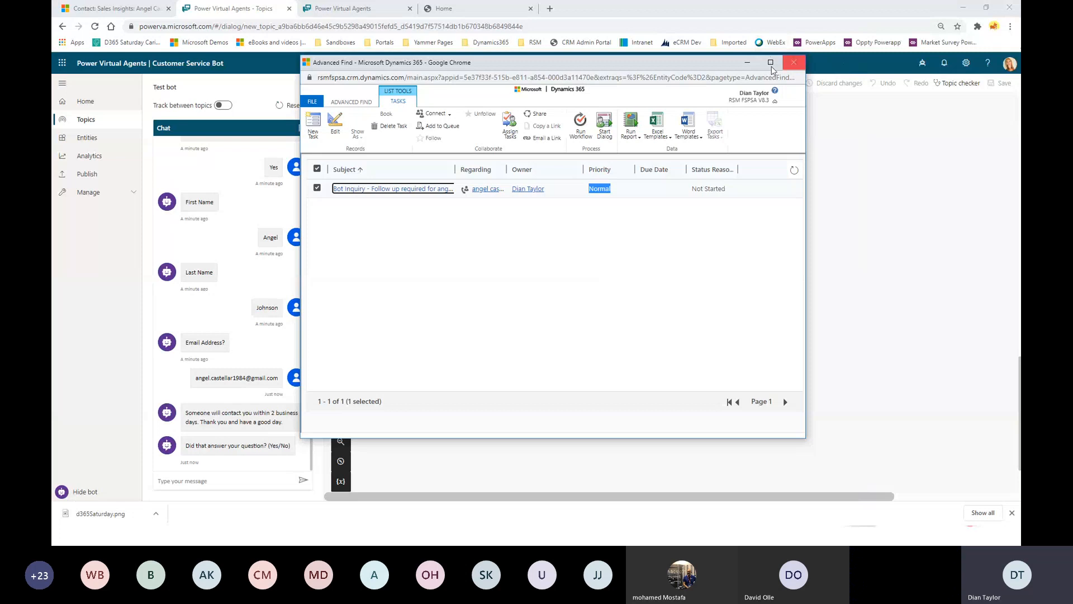
left_click(795, 65)
scroll(702, 346, "up", 3)
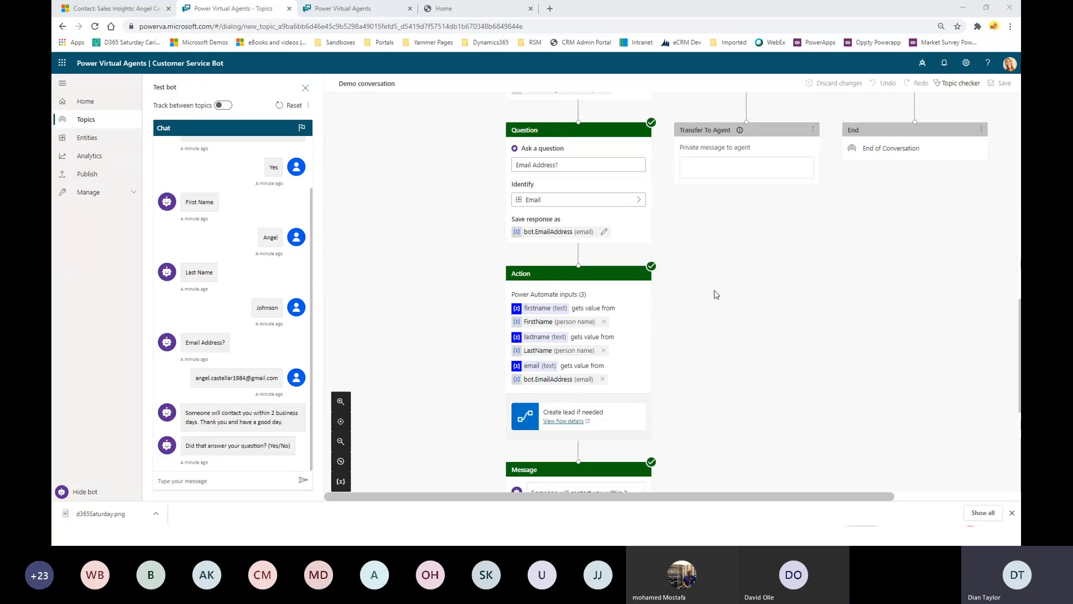
Review the canvas's Action and Message nodes, then go back to the Topics list.
scroll(540, 318, "down", 1)
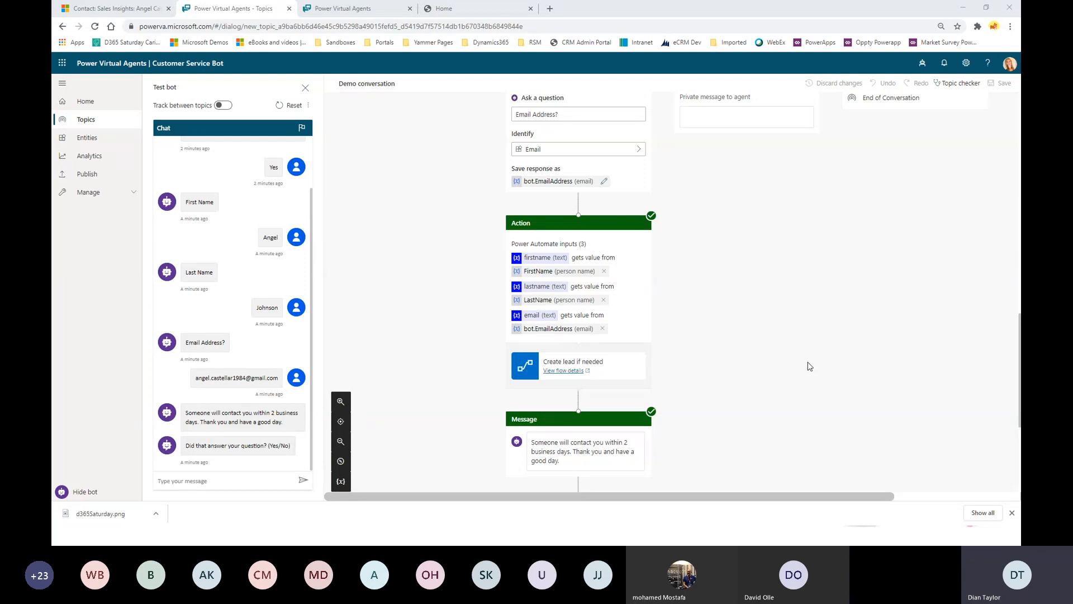
left_click(80, 122)
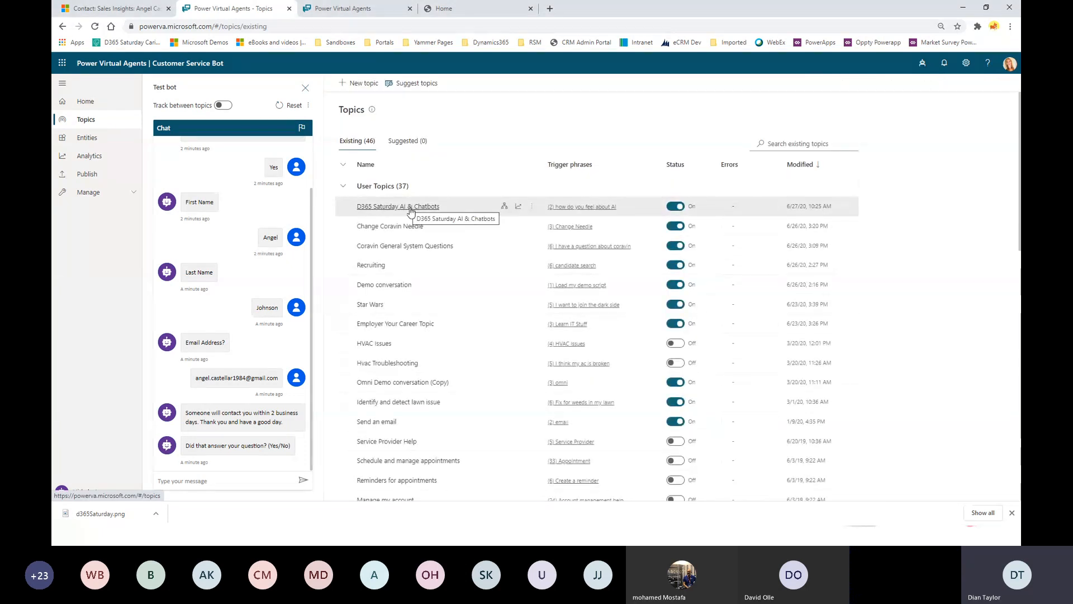
Open the D365 Saturday AI & Chatbots topic with a cleared chat and delete its final End node.
left_click(504, 206)
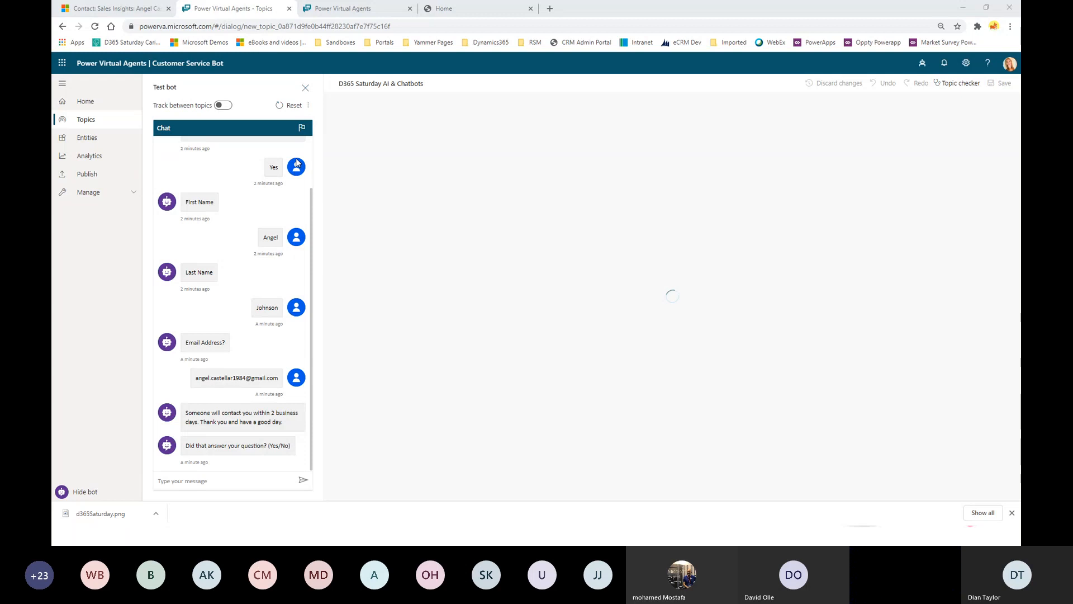
left_click(287, 105)
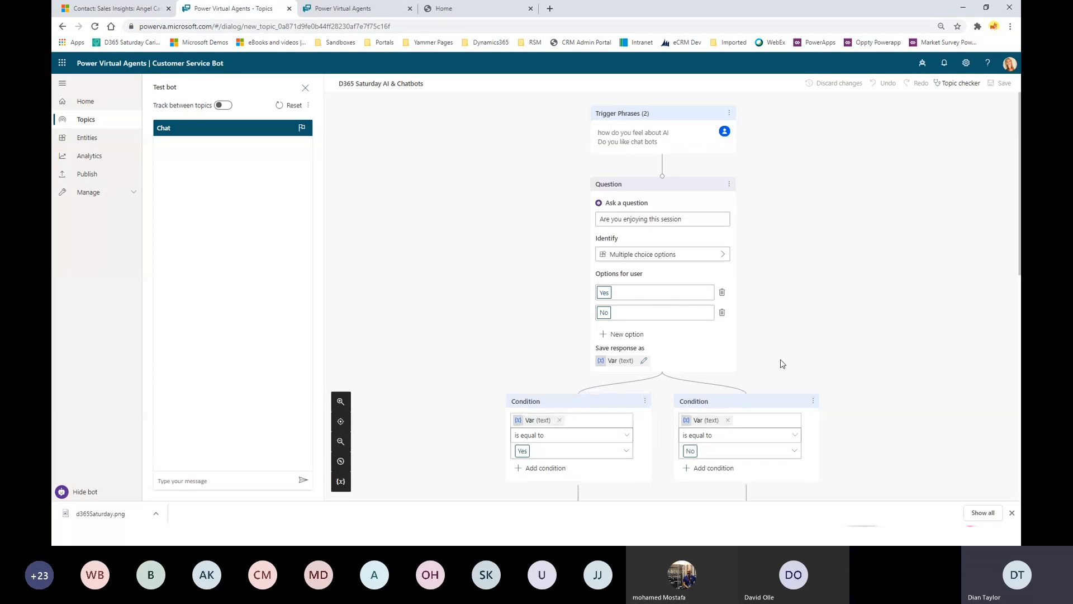
scroll(782, 364, "down", 10)
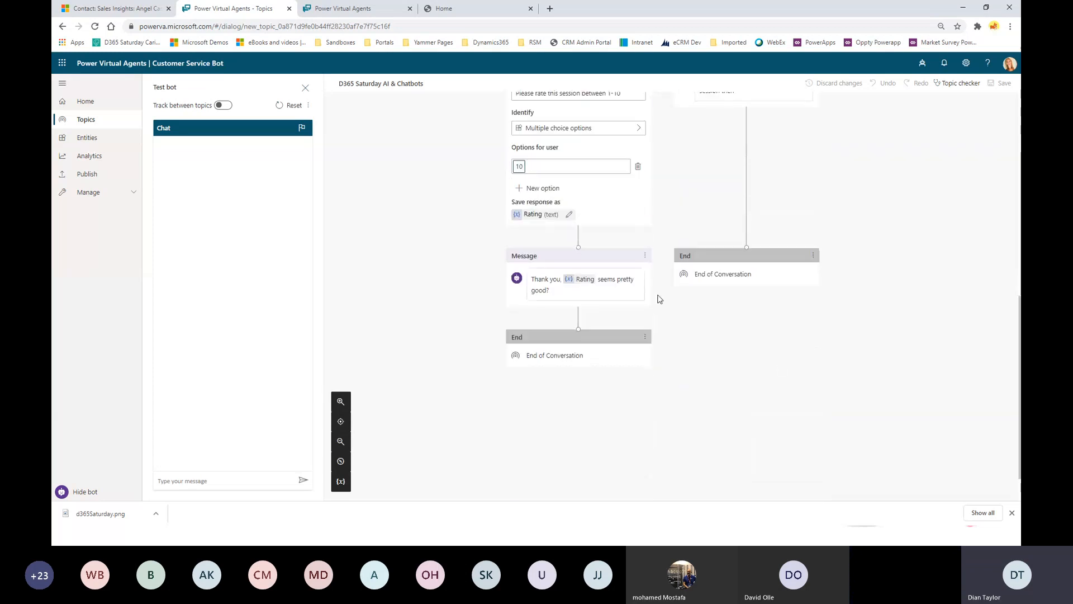
left_click(645, 336)
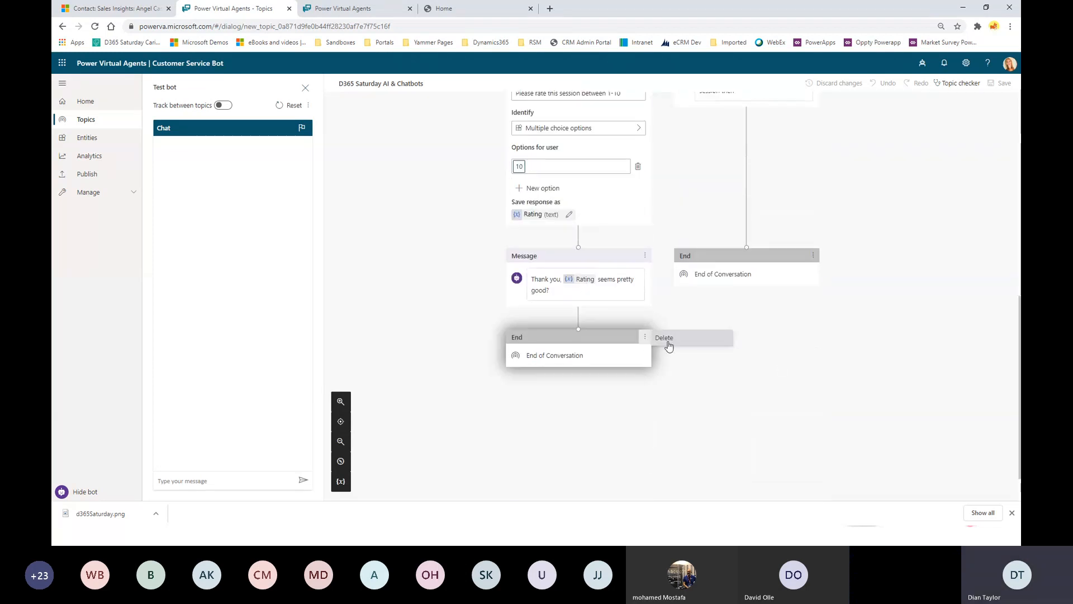
left_click(667, 341)
Delete the thank-you message and bring up the new-step choices under the Rating question.
left_click(645, 256)
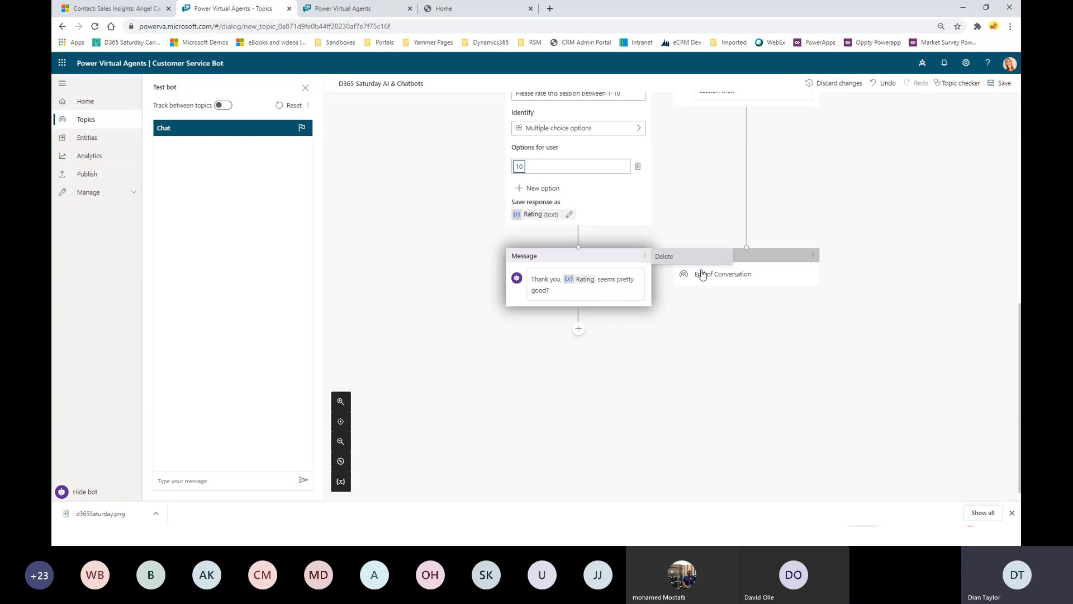
left_click(673, 258)
scroll(651, 295, "down", 5)
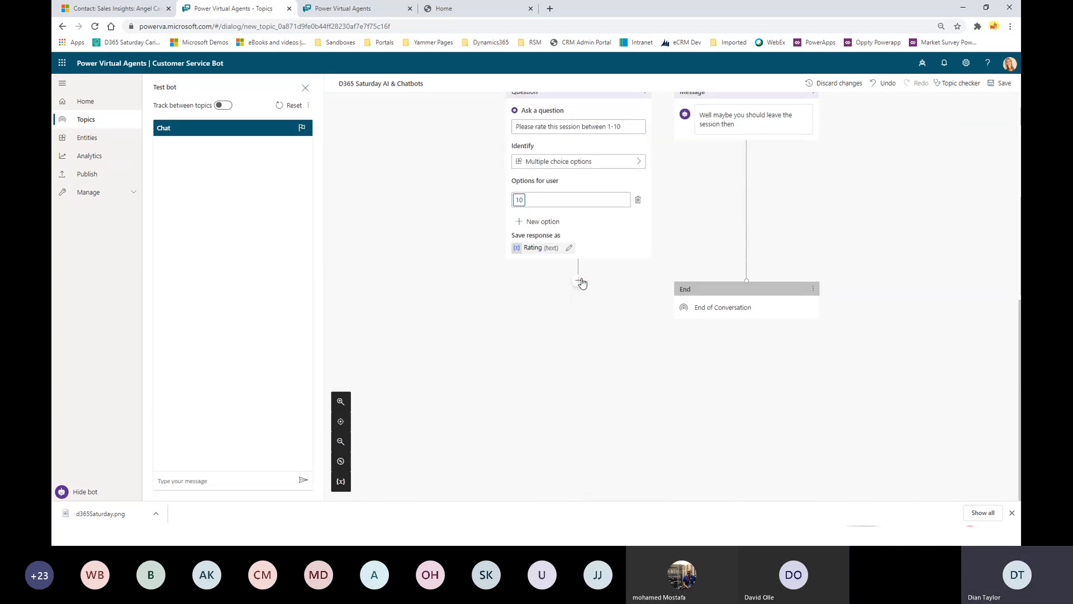
left_click(579, 281)
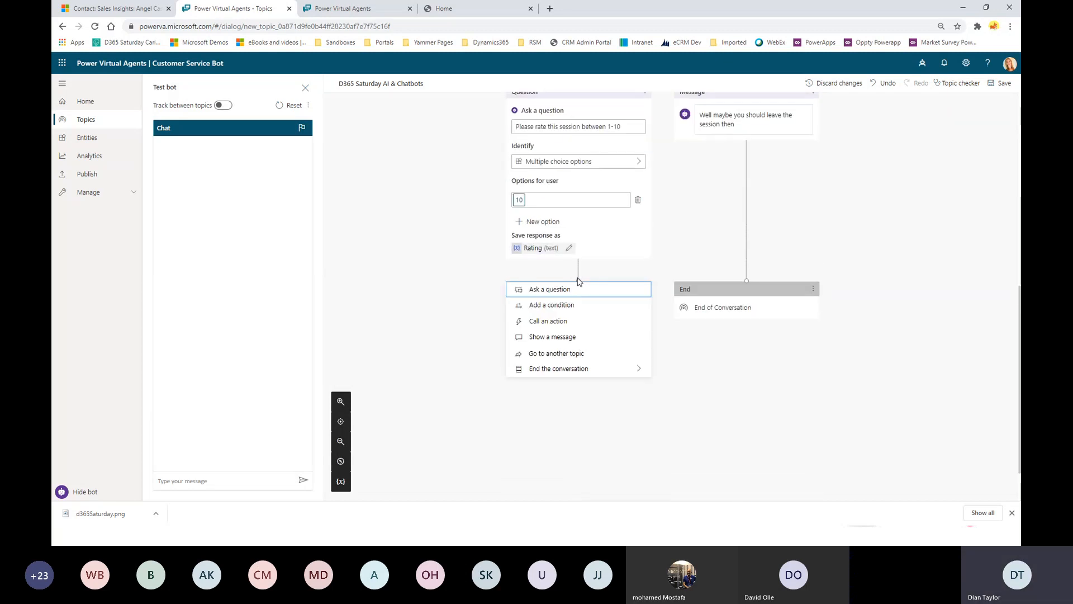
Browse the flows listed under Call an action, then close the picker without adding one.
left_click(536, 322)
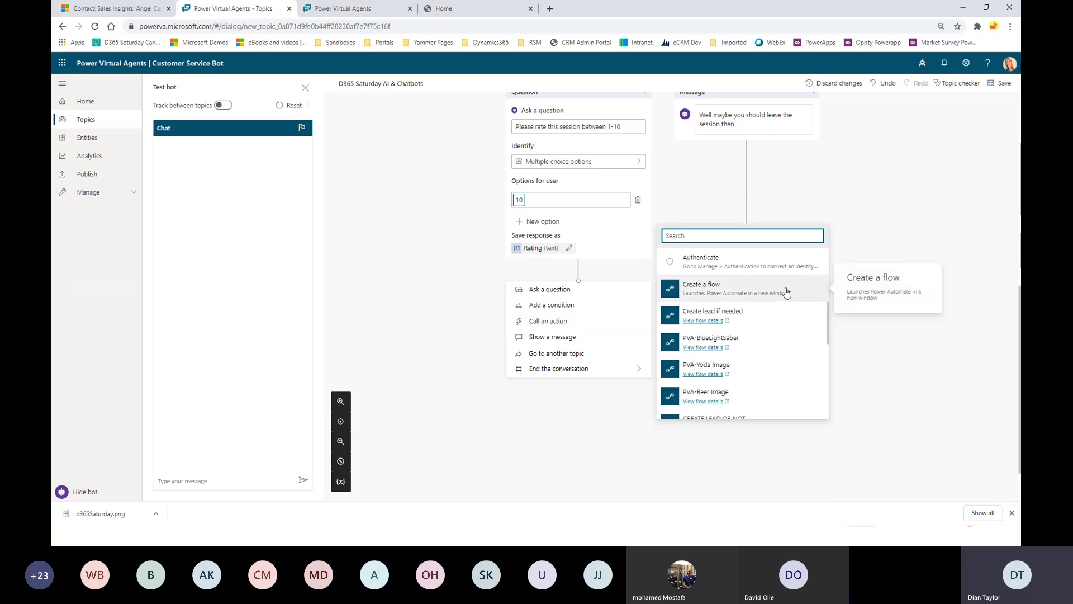
scroll(715, 319, "down", 2)
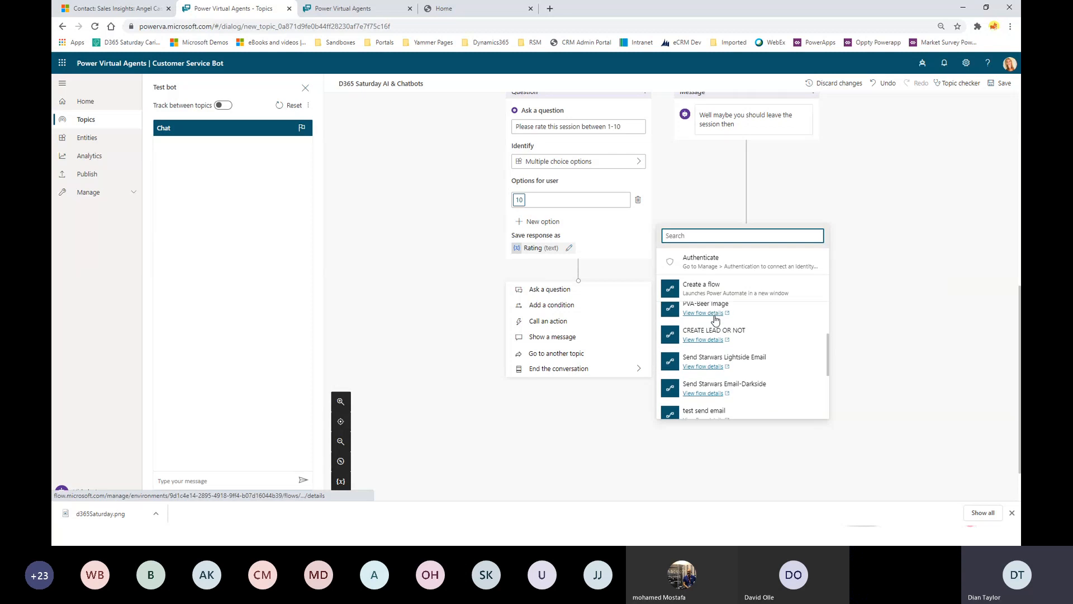
scroll(718, 335, "up", 3)
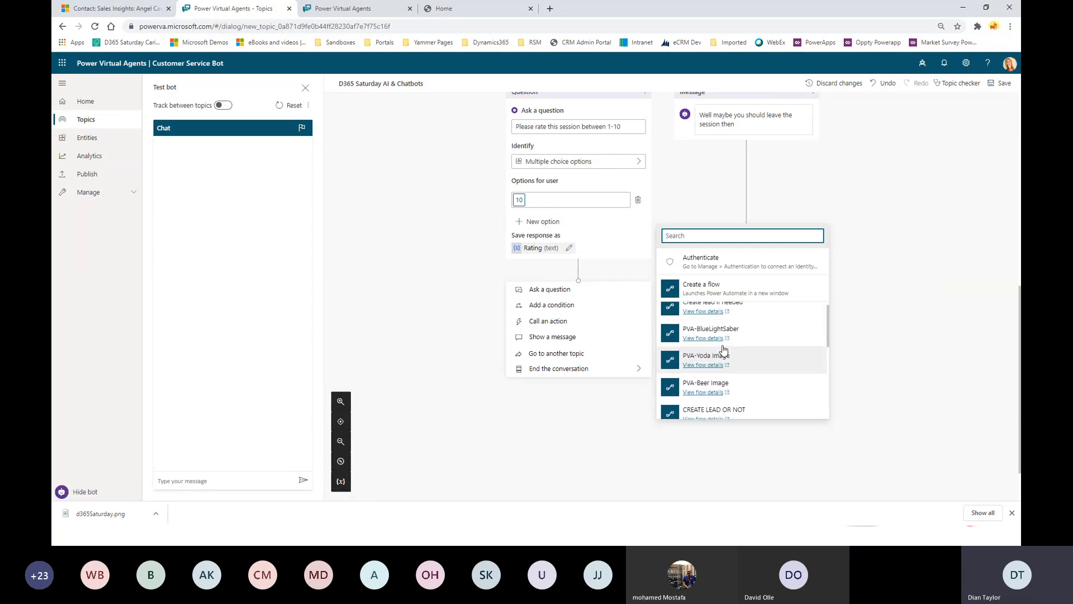
scroll(707, 335, "up", 1)
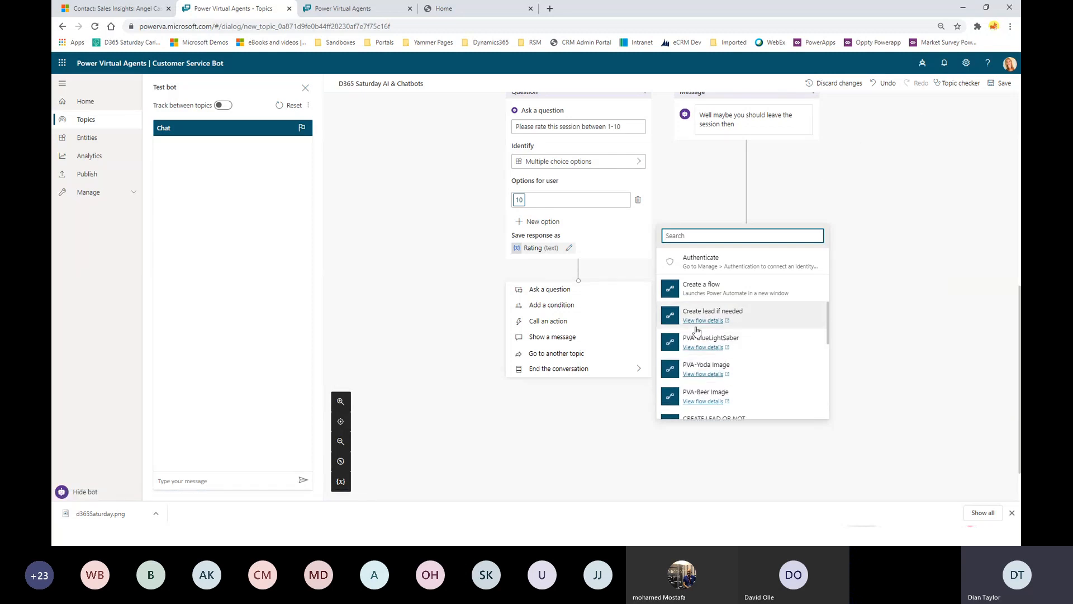
scroll(720, 326, "down", 2)
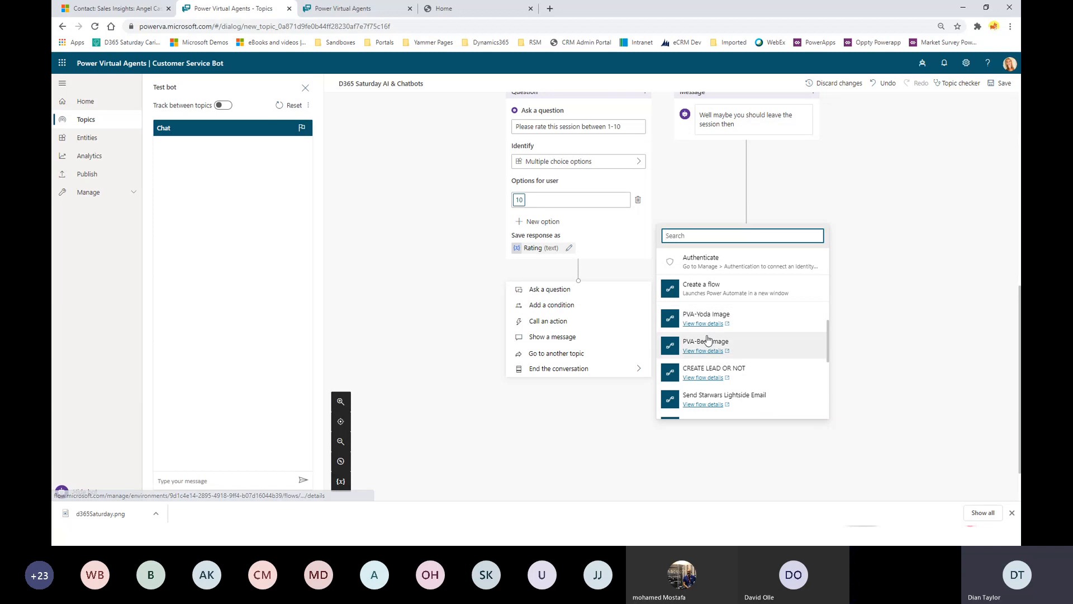
scroll(709, 360, "down", 3)
scroll(711, 361, "up", 3)
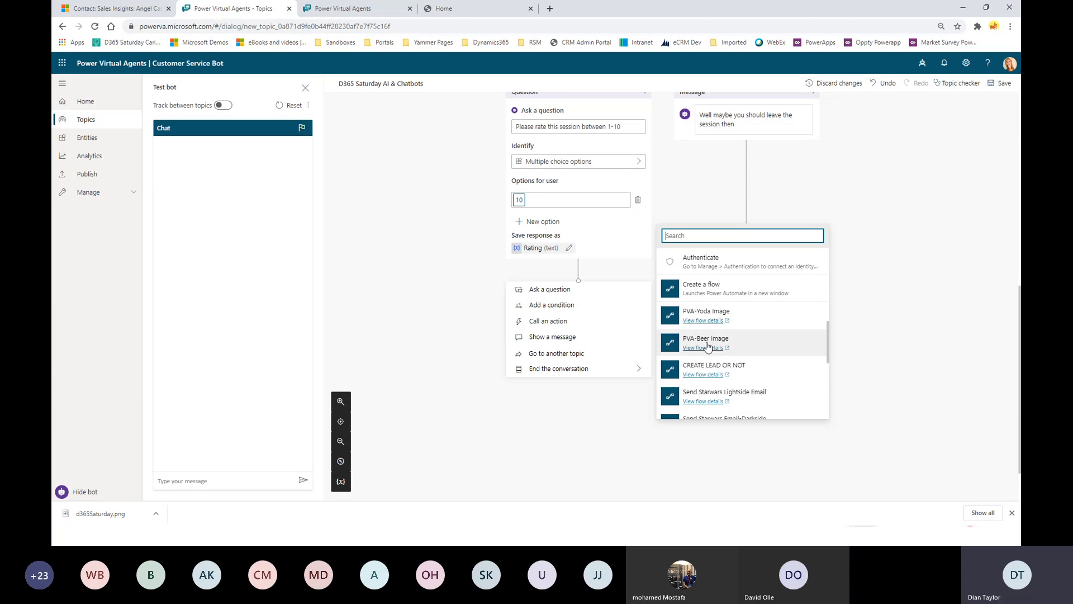
scroll(818, 337, "down", 2)
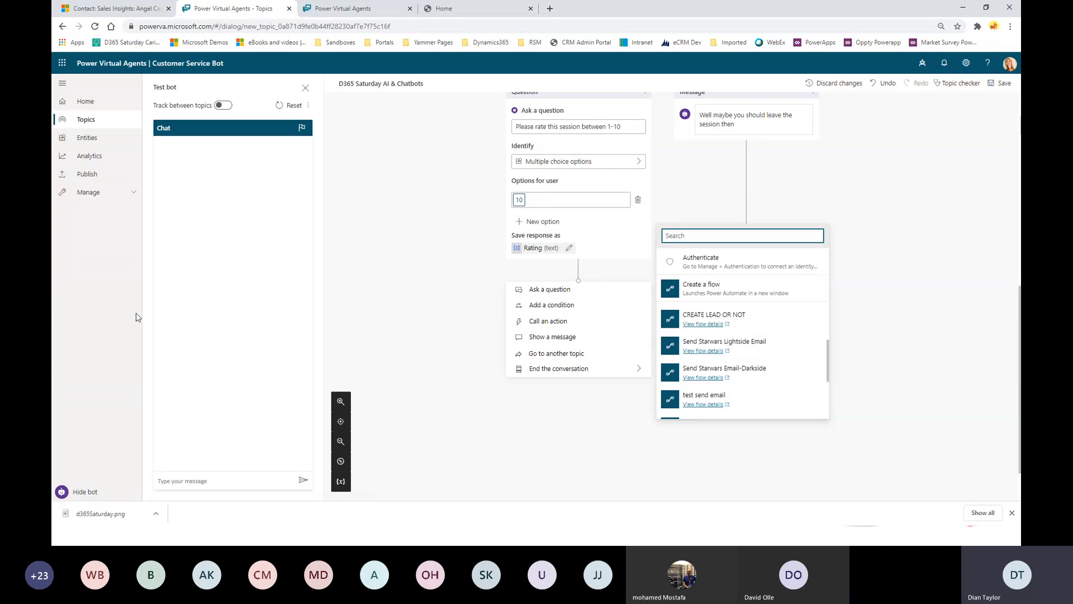
left_click(180, 308)
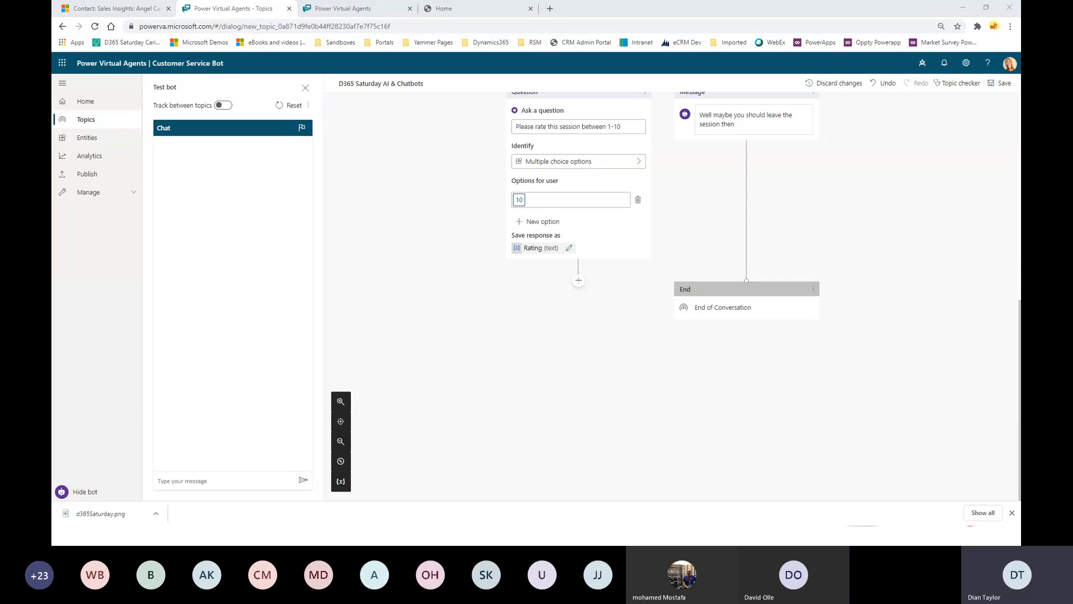
Switch to the slideshow and advance from Demo #3 to the Demo Website slide.
key("alt+Tab")
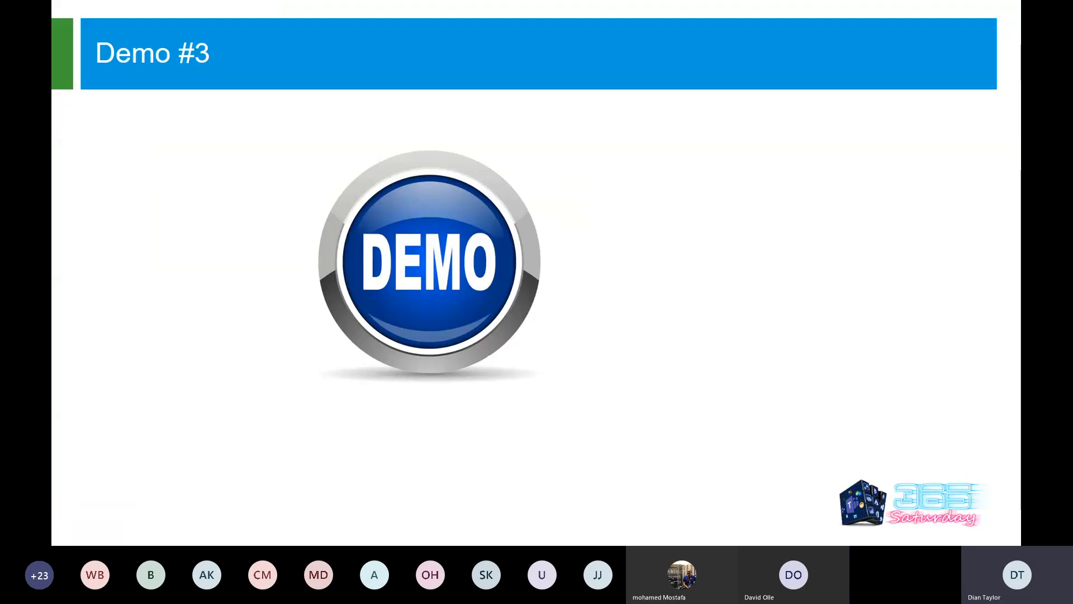
key("Right")
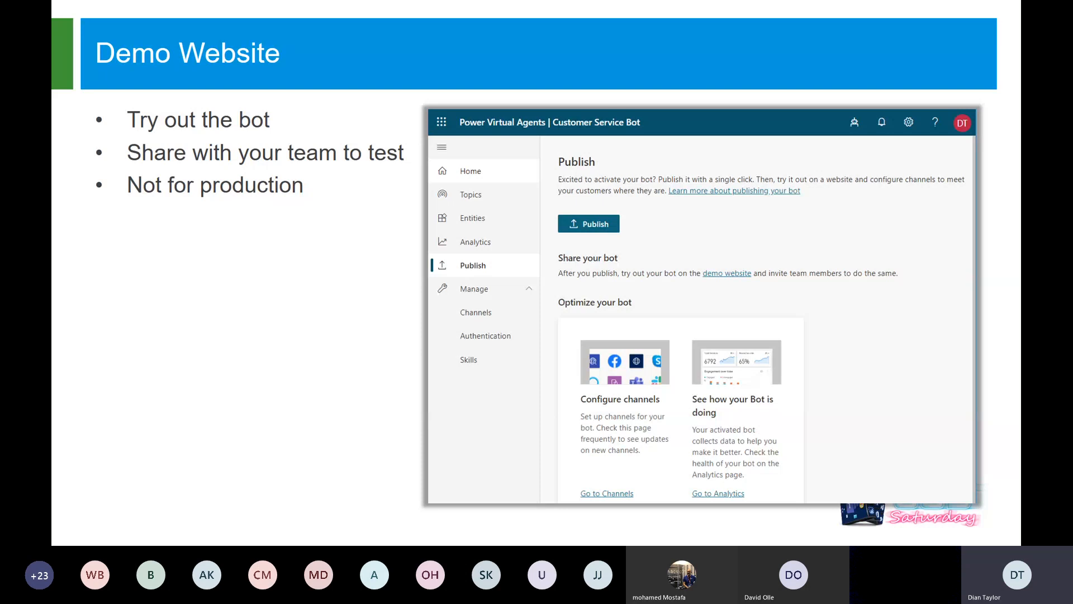
Send Hello to the Customer Service Bot on the demo website tab, then return to the topic canvas.
key("alt+Tab")
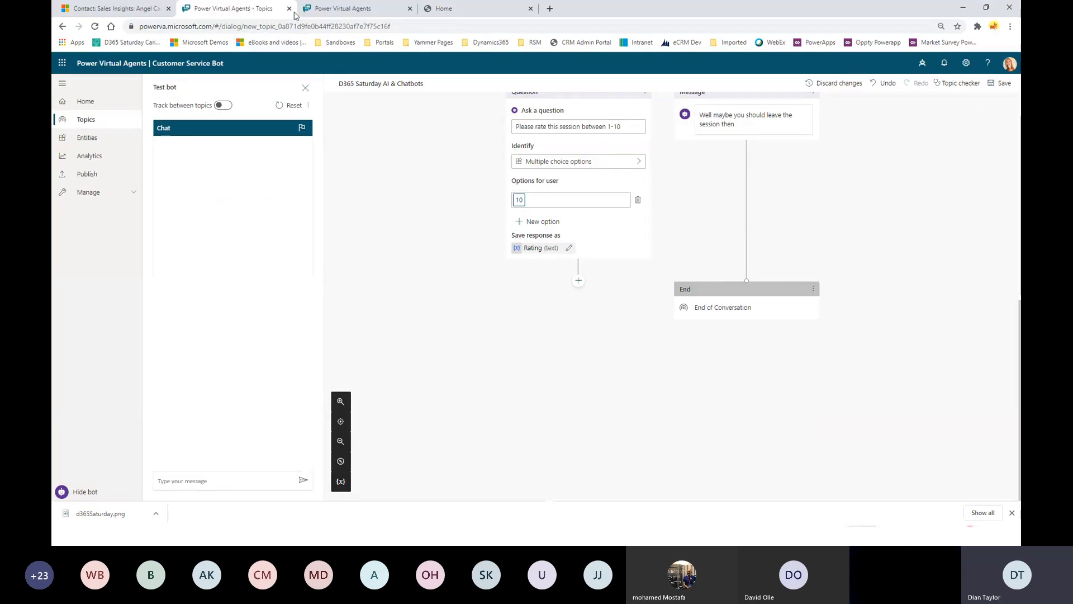
left_click(349, 9)
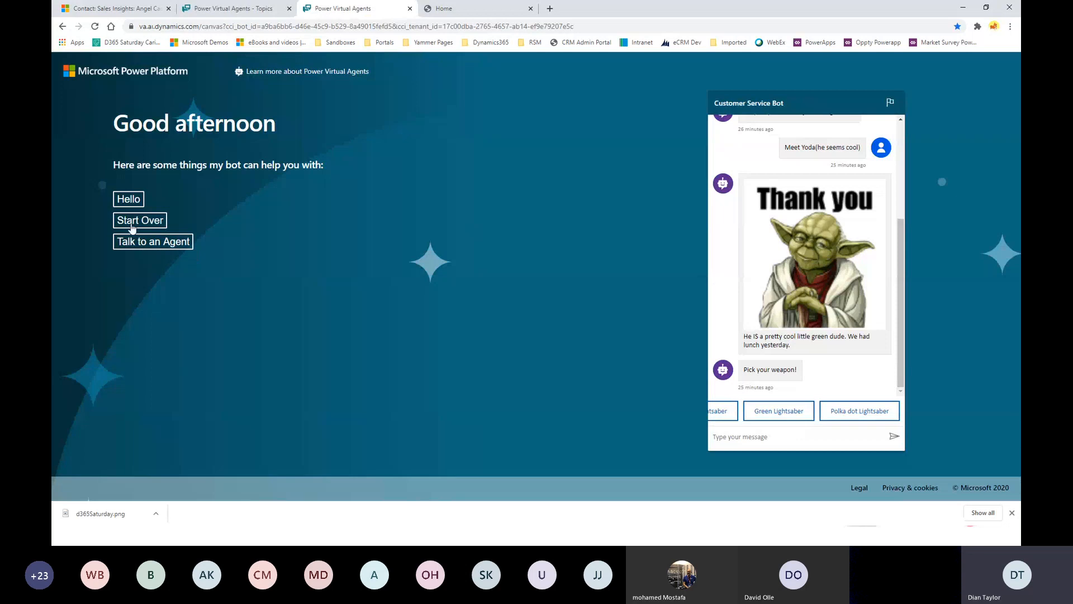
left_click(129, 201)
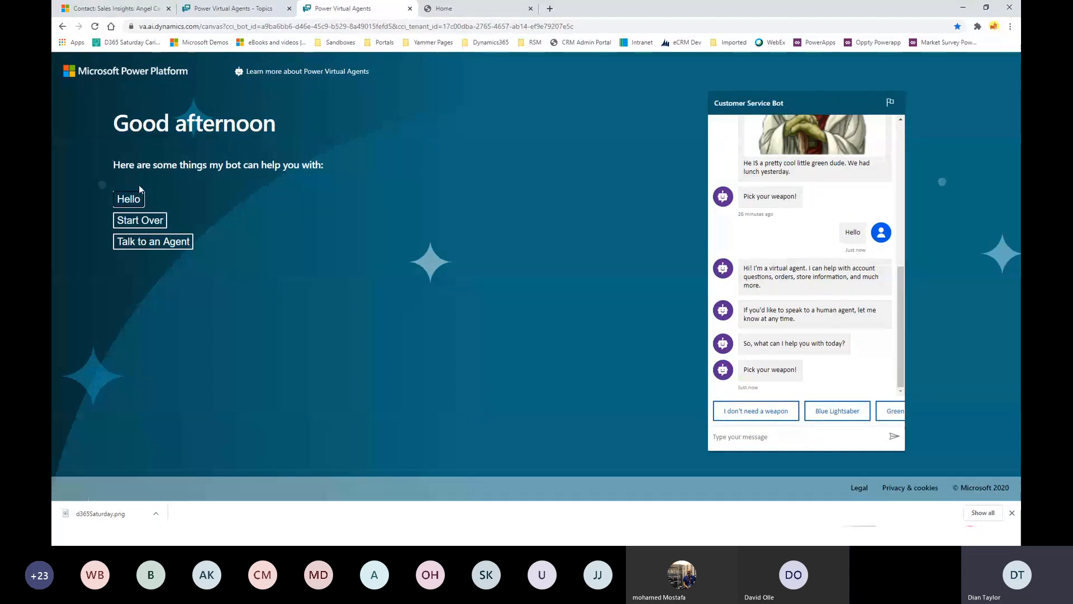
left_click(236, 13)
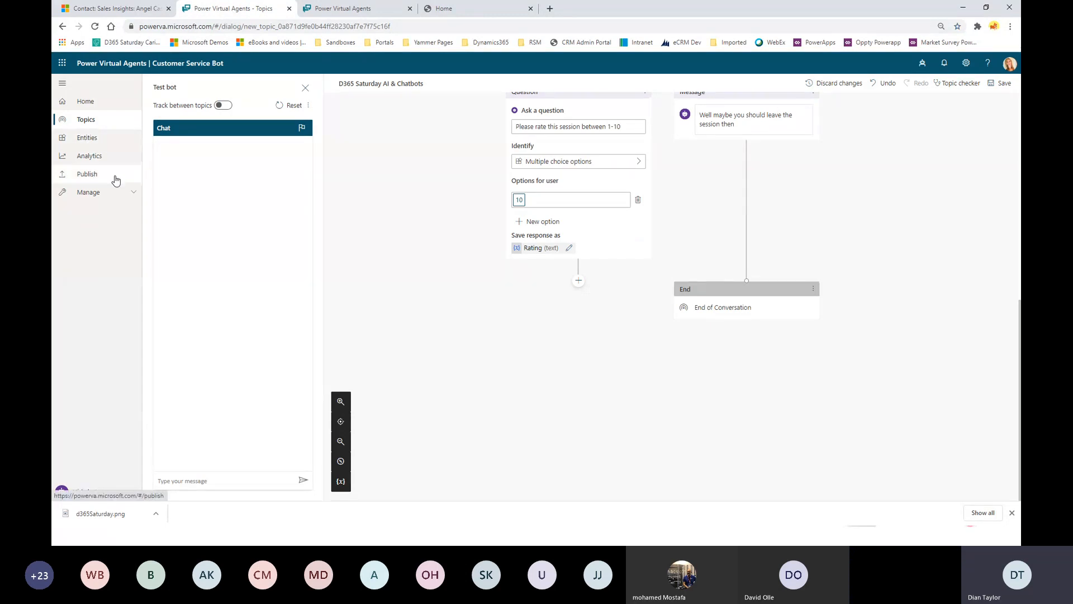
Go to the Publish page, confirming leaving the topic, and look at the bot's demo website.
left_click(89, 175)
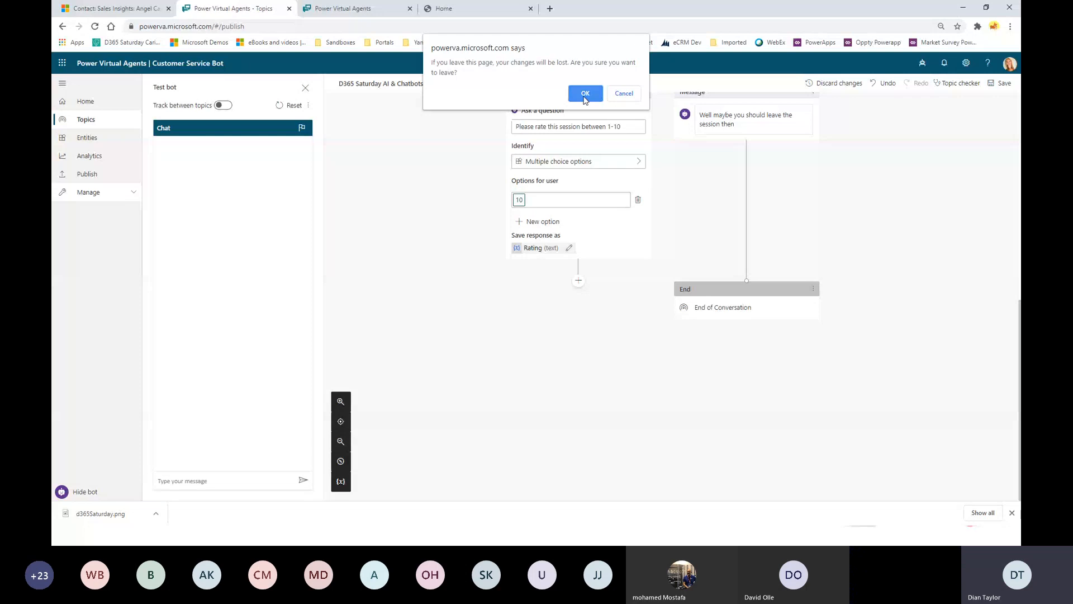
left_click(596, 93)
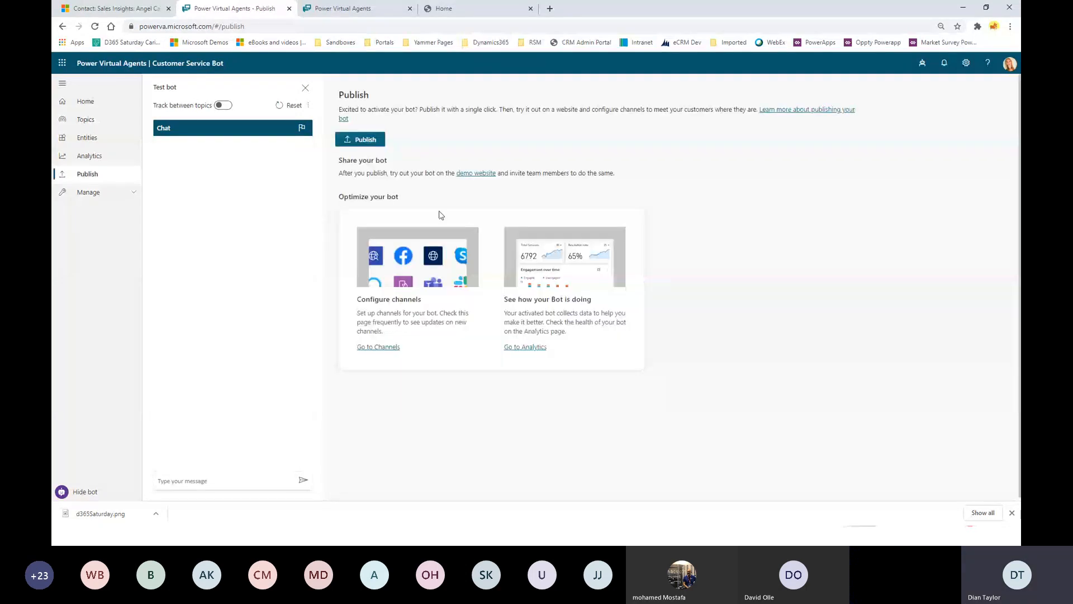
left_click(474, 174)
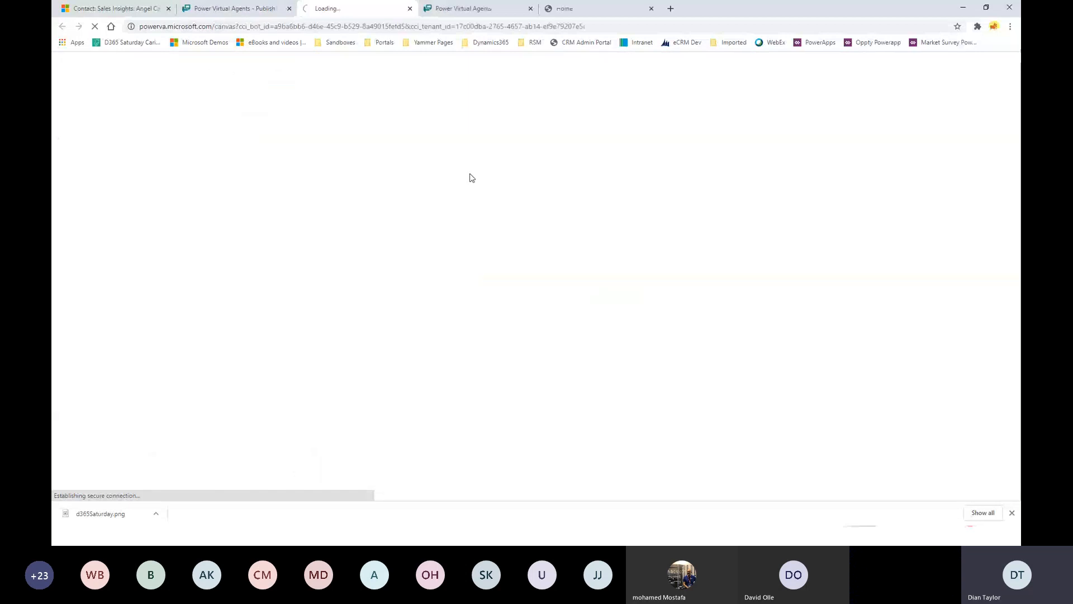
left_click(233, 13)
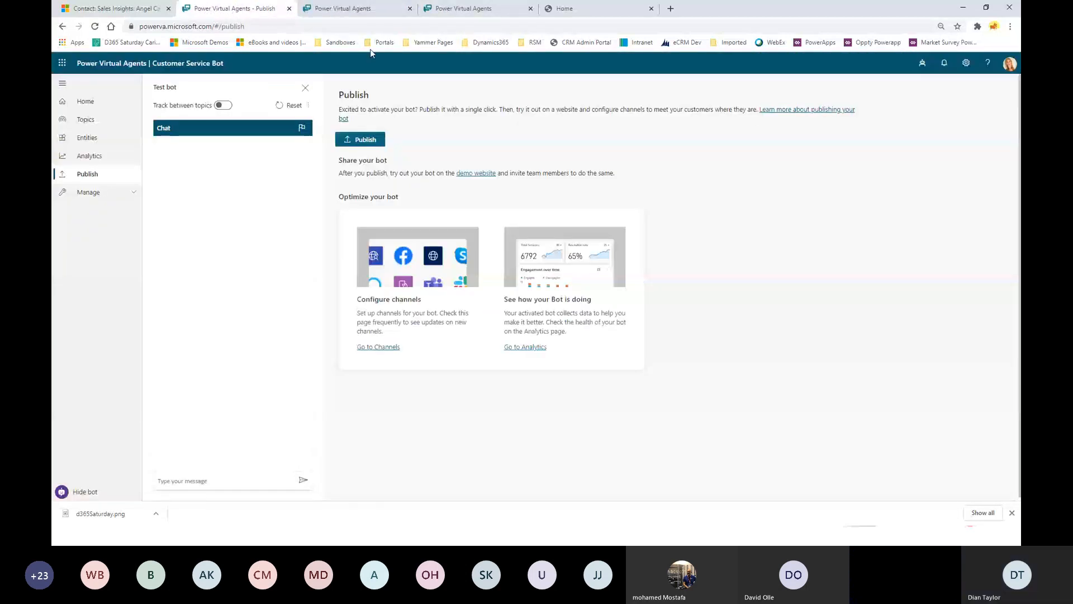
left_click(355, 10)
left_click(207, 10)
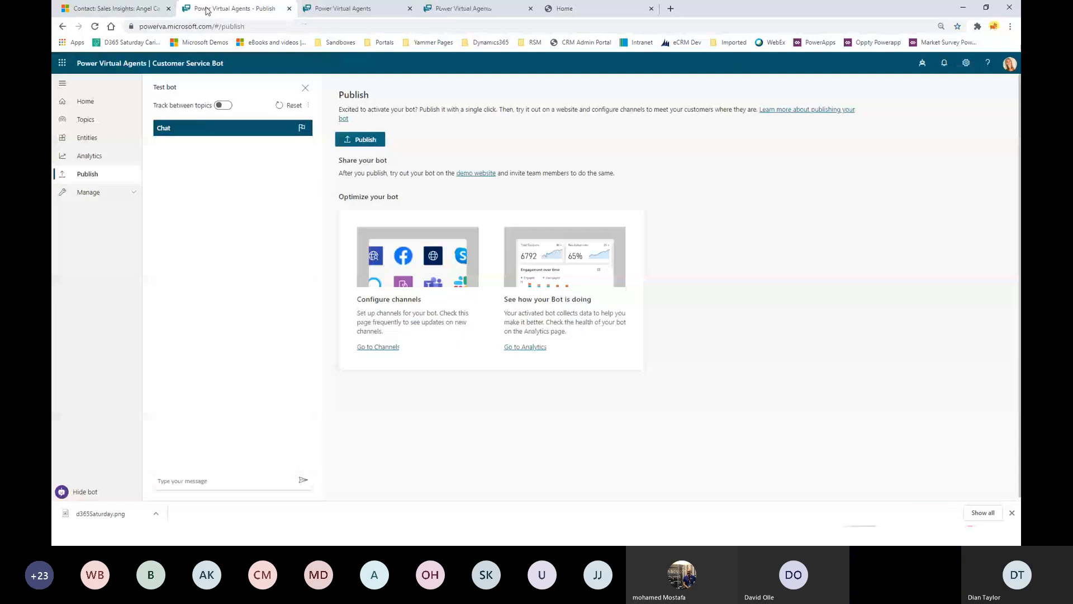
Open Manage > Channels > Demo website and highlight its conversation starters and welcome message.
left_click(96, 192)
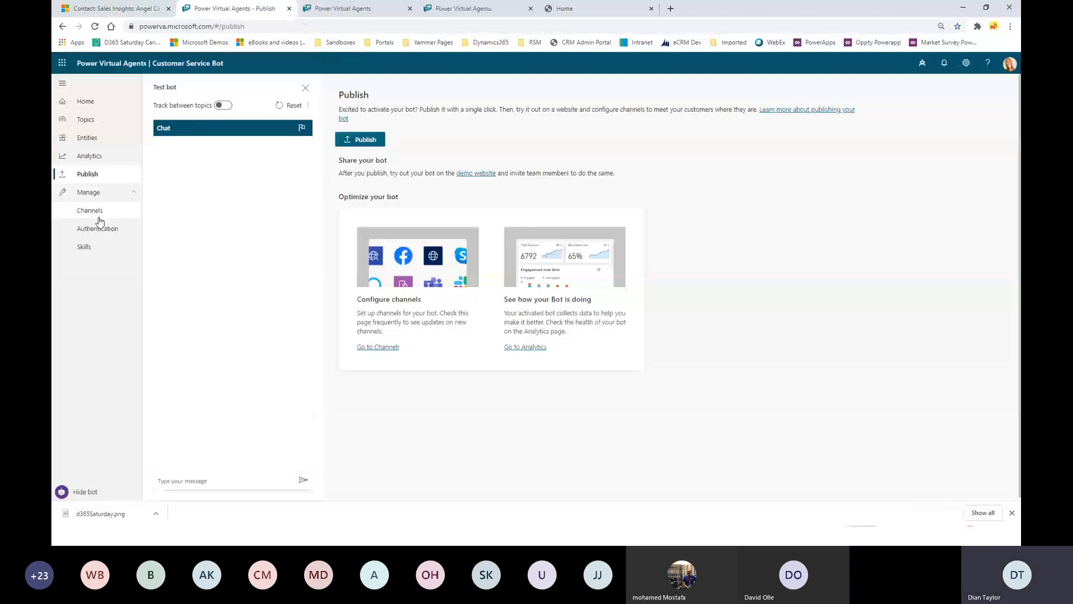
left_click(95, 211)
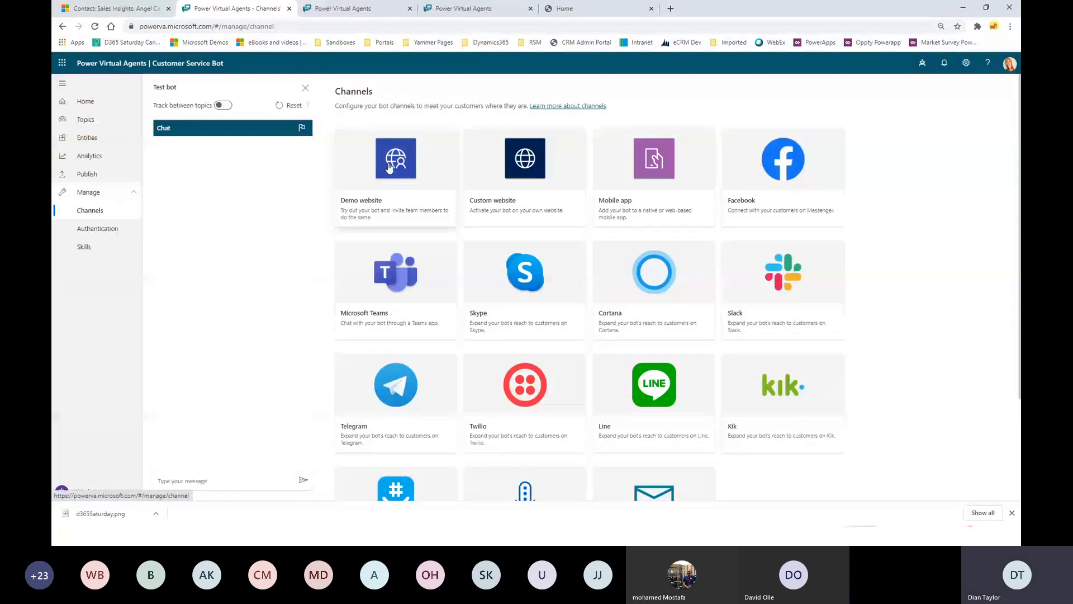
left_click(389, 168)
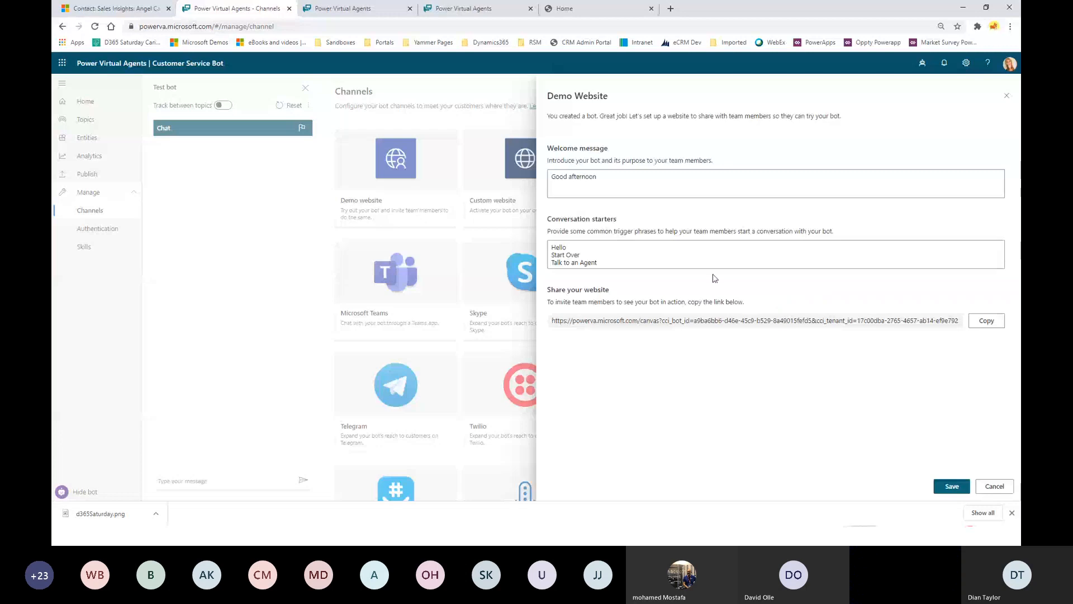
left_click(553, 247)
key("ctrl+a")
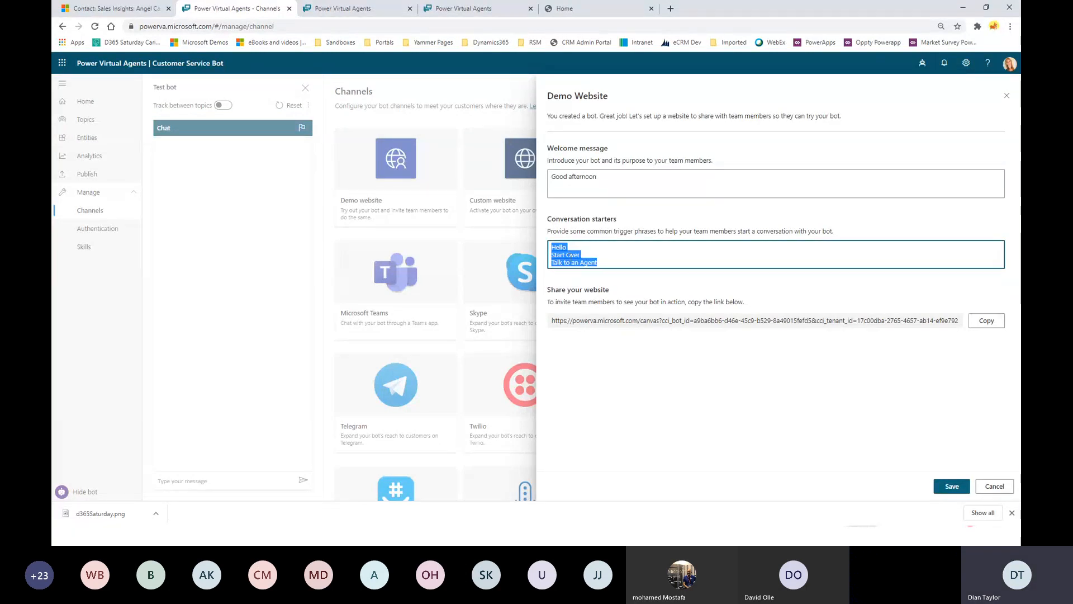
key("shift+Tab")
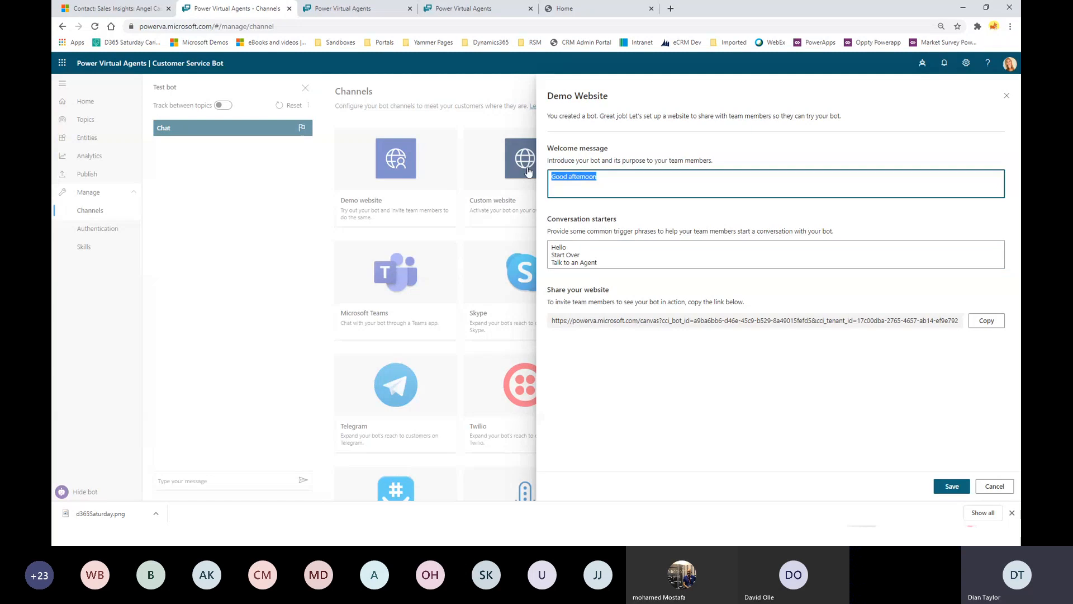
Glance at the demo website, then advance the PowerPoint deck to the Website slide.
left_click(370, 7)
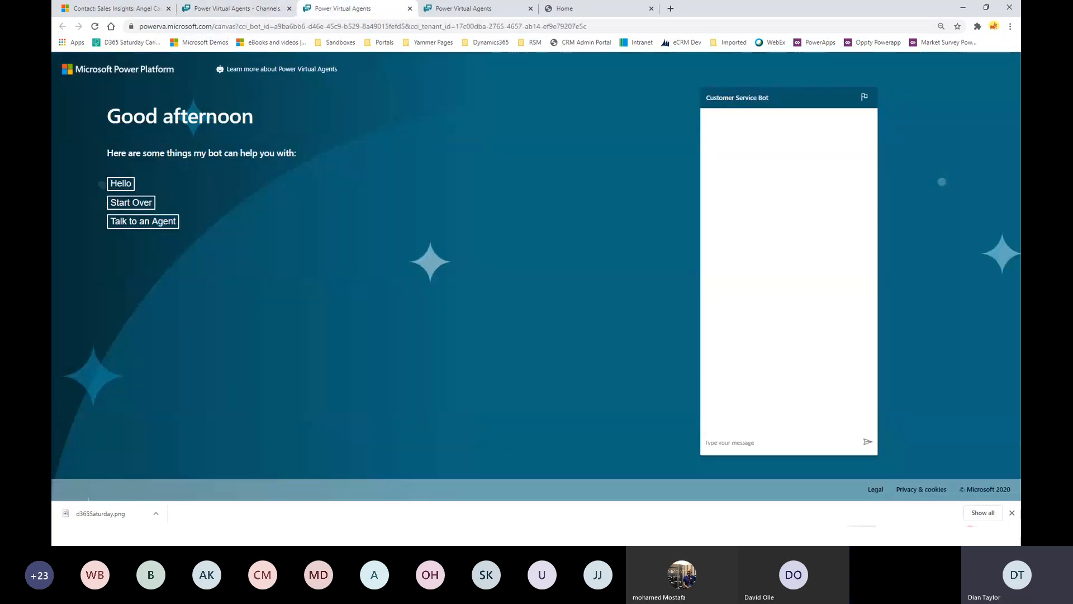
key("alt+Tab")
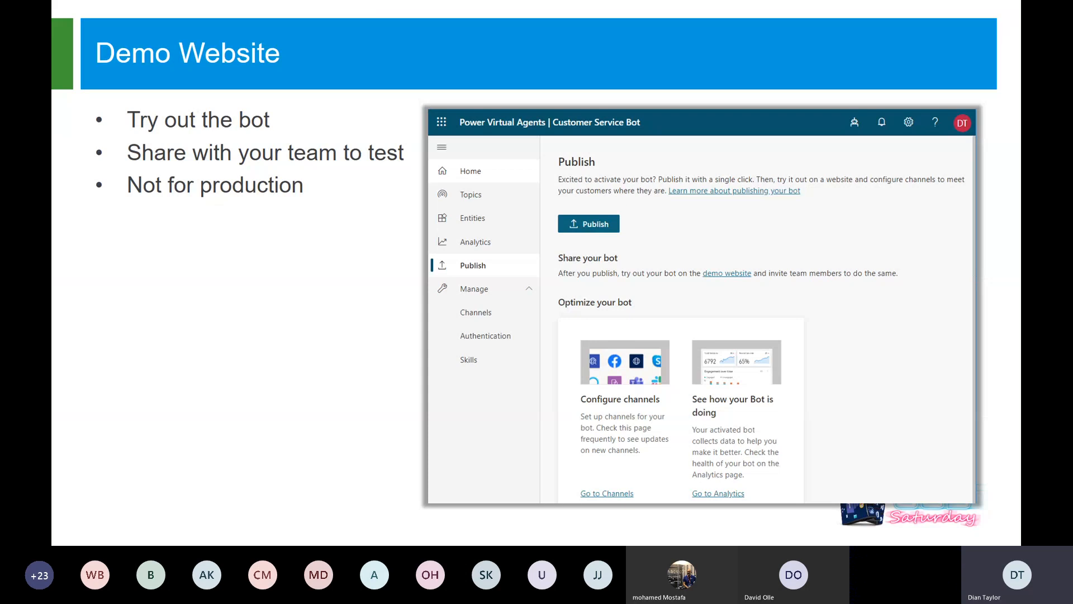
key("Right")
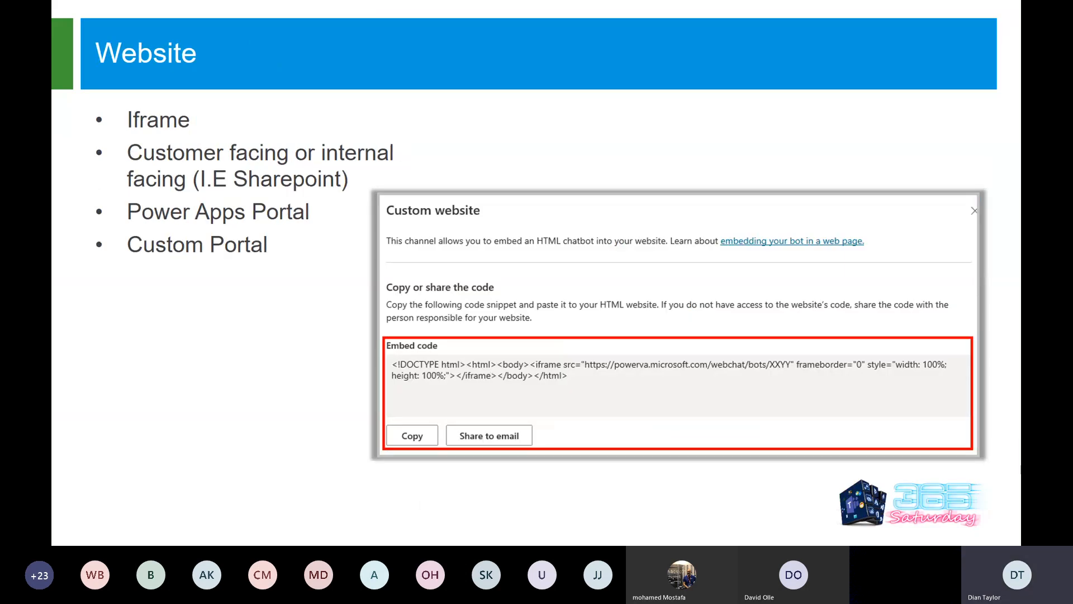
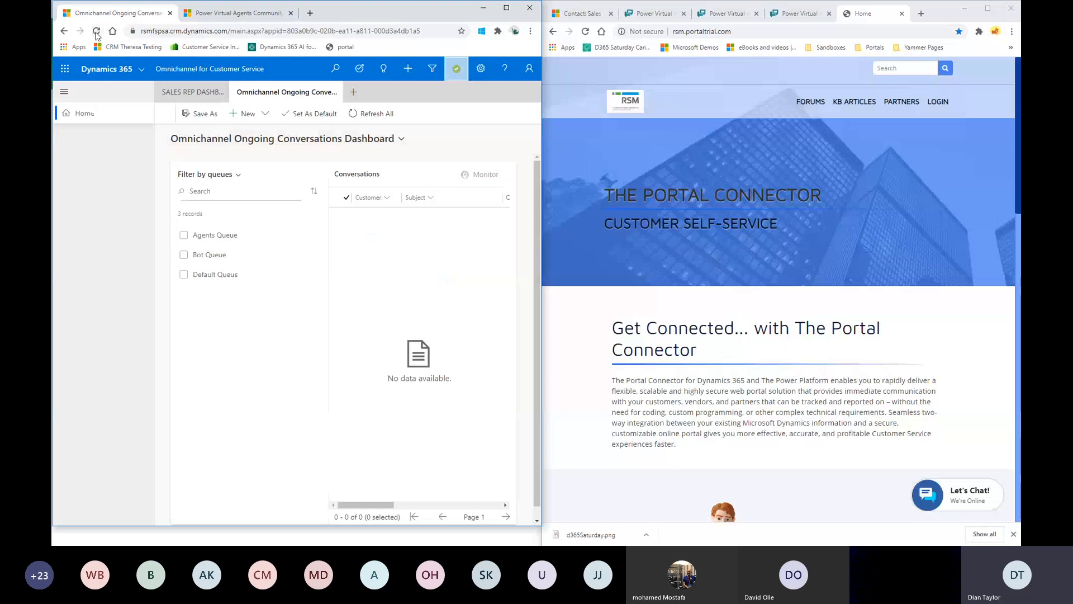
Reload Omnichannel to show the Sales Rep Dashboard, leaving agent presence as Available.
key("F5")
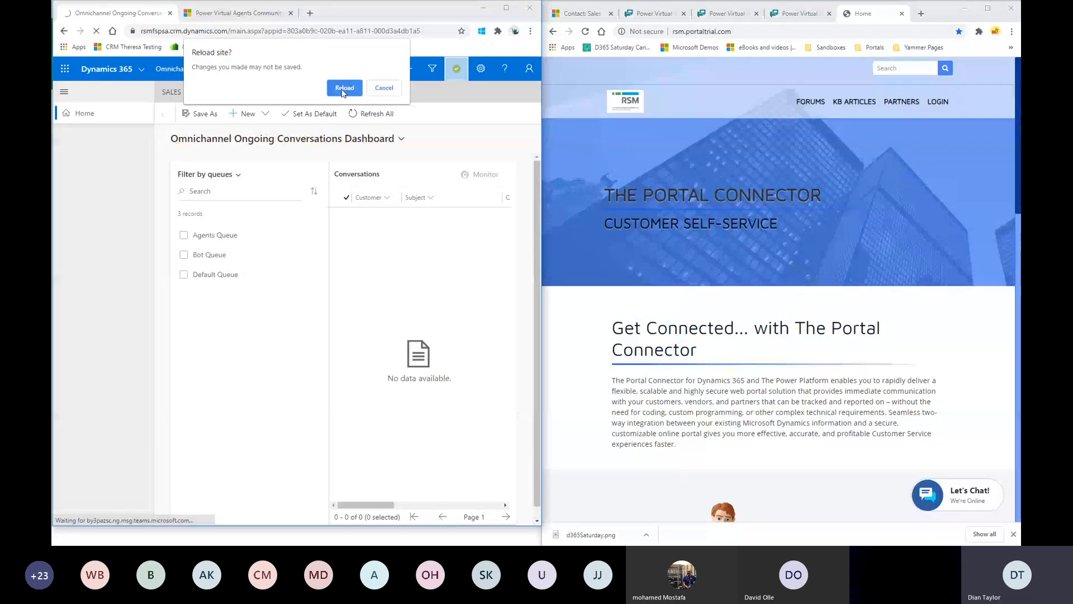
left_click(343, 88)
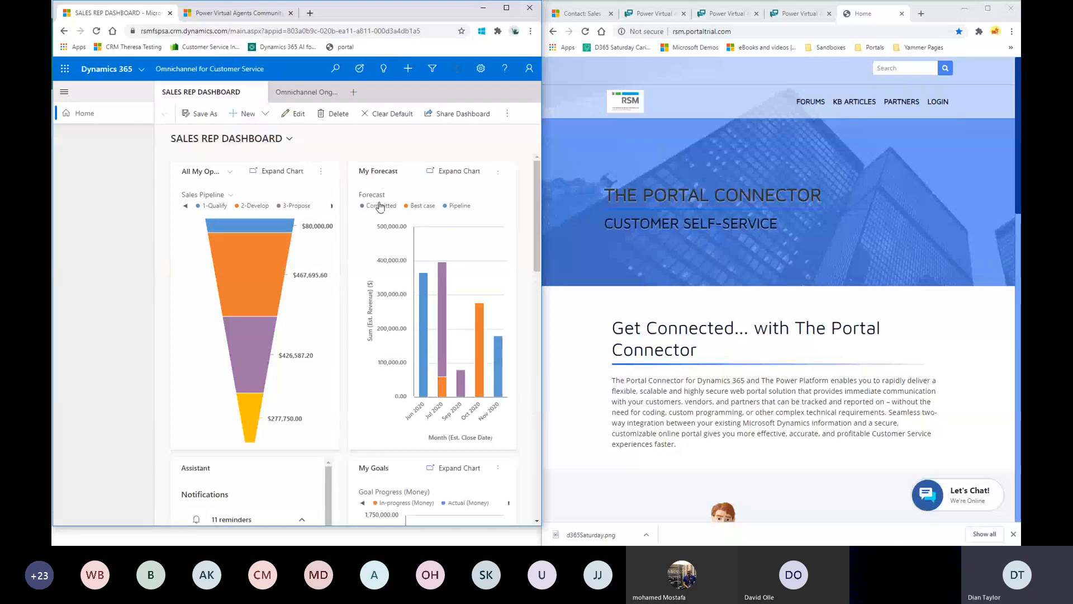
left_click(456, 77)
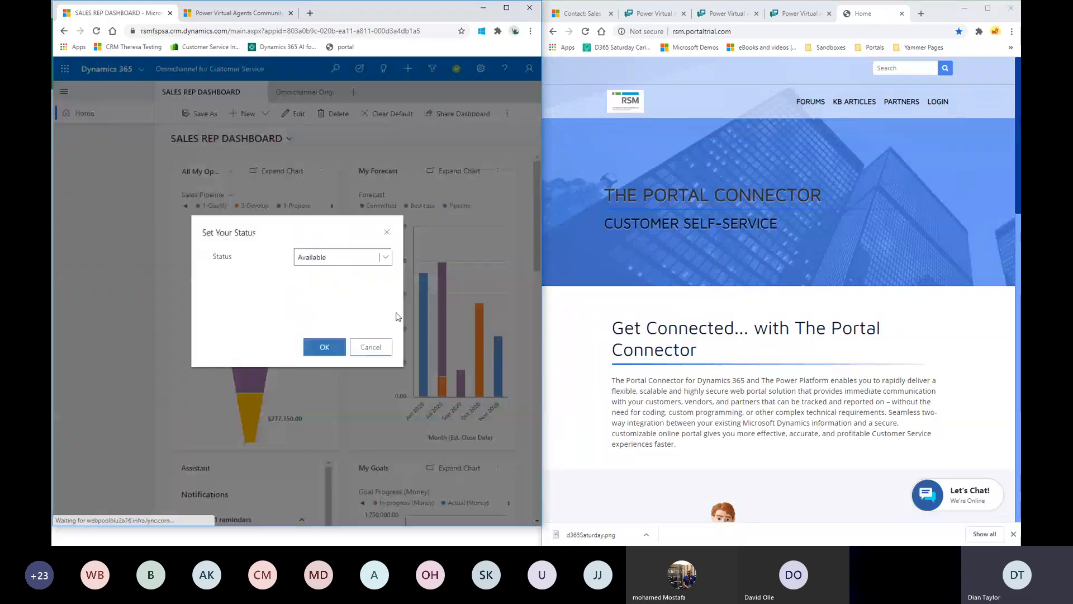
left_click(370, 347)
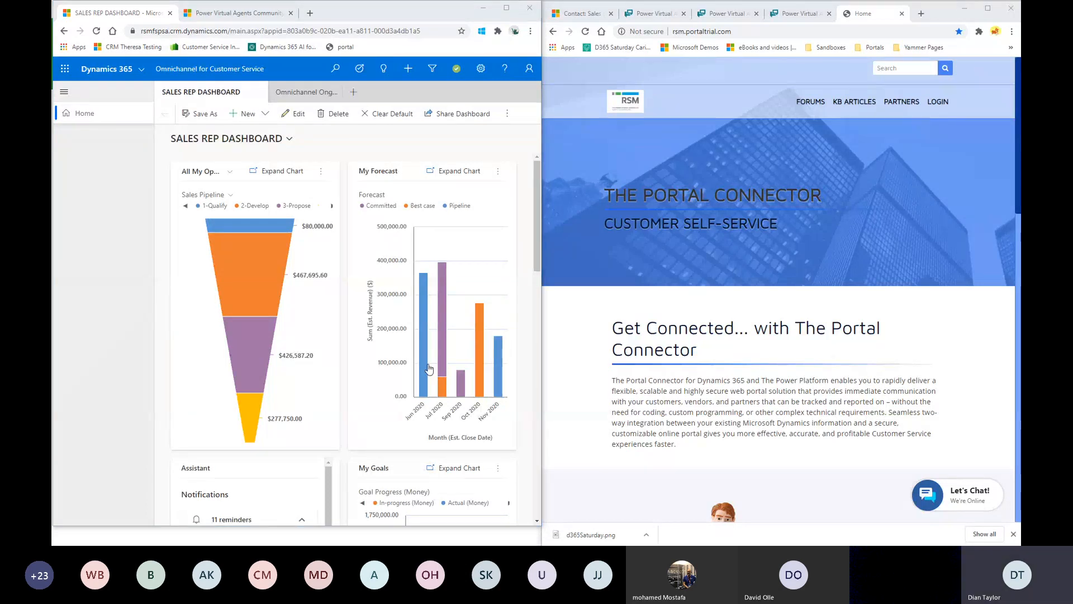
Submit the portal pre-chat form with issue type Virtual Agent and the customer's pasted e-mail.
left_click(973, 499)
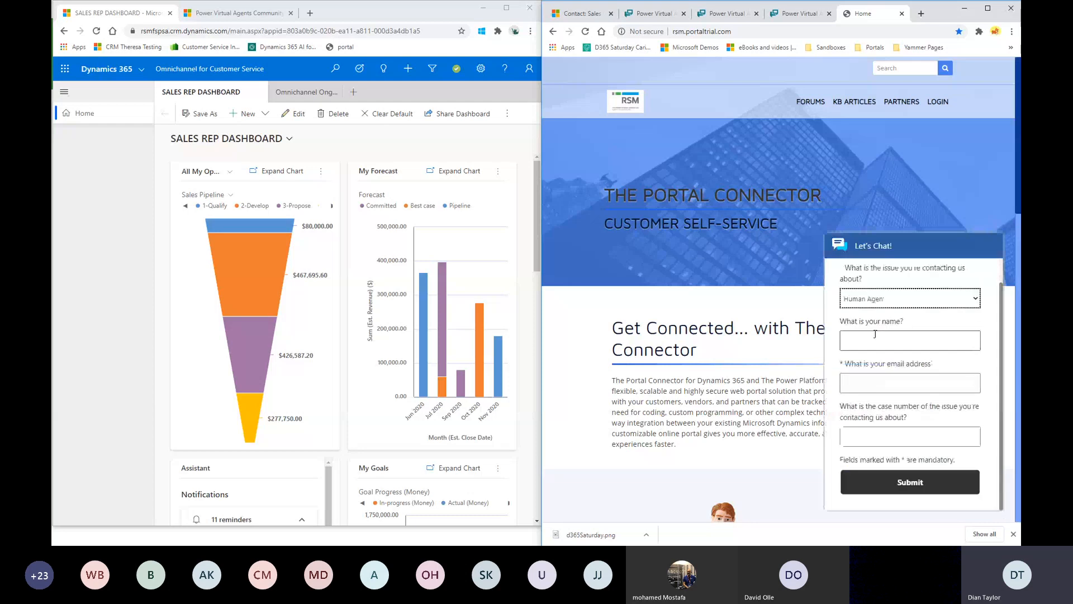
left_click(932, 290)
left_click(917, 334)
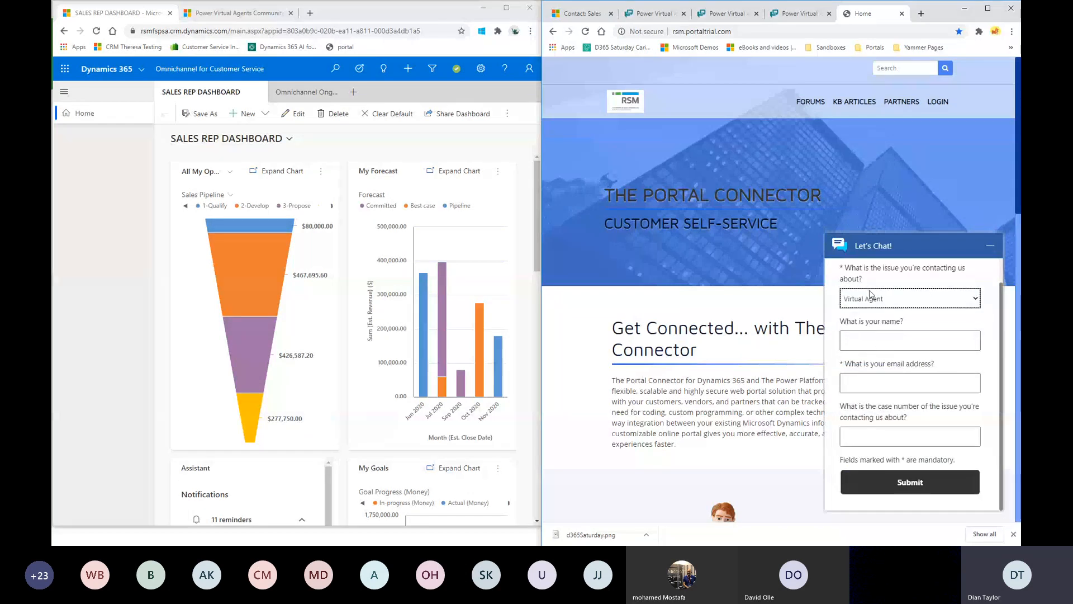
left_click(886, 380)
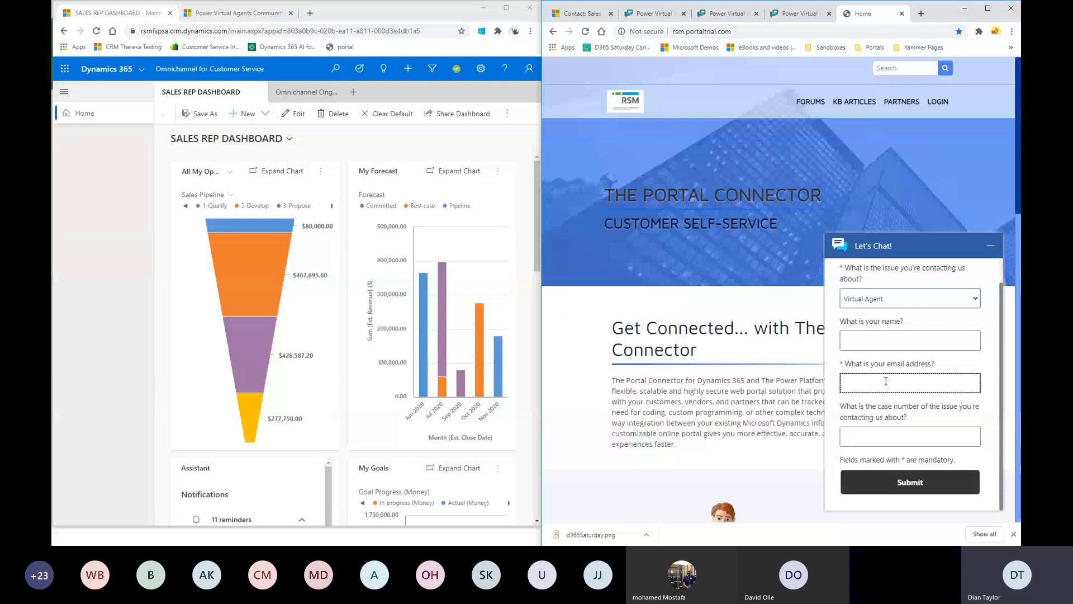
key("ctrl+v")
left_click_drag(861, 384, 843, 385)
key("BackSpace")
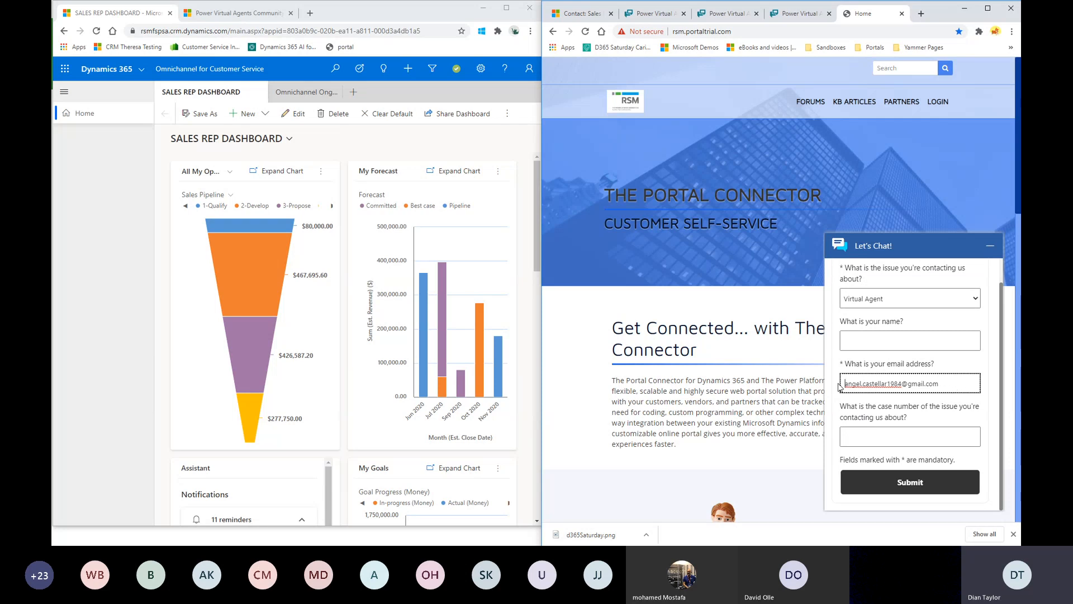
left_click(911, 484)
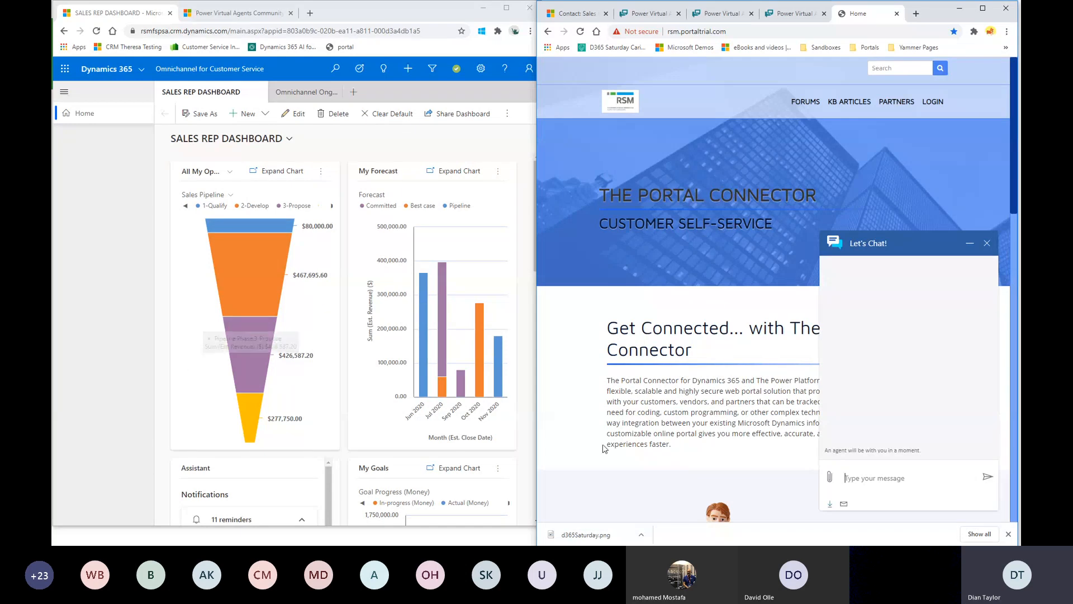
Send 'omni' to the bot, then answer 'no' to being contacted.
left_click(873, 479)
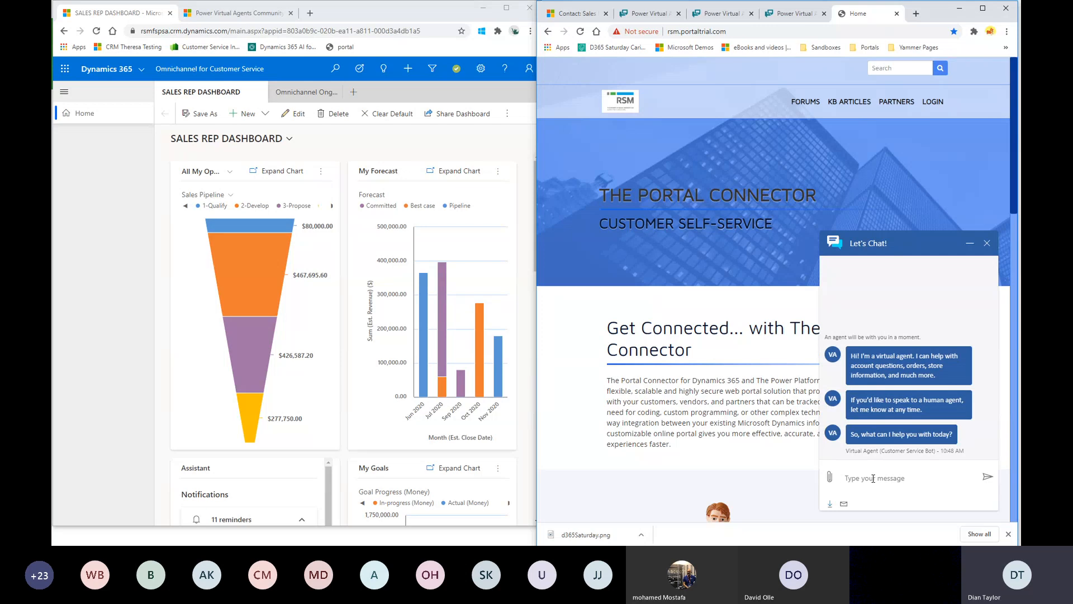
type("omni")
key("Return")
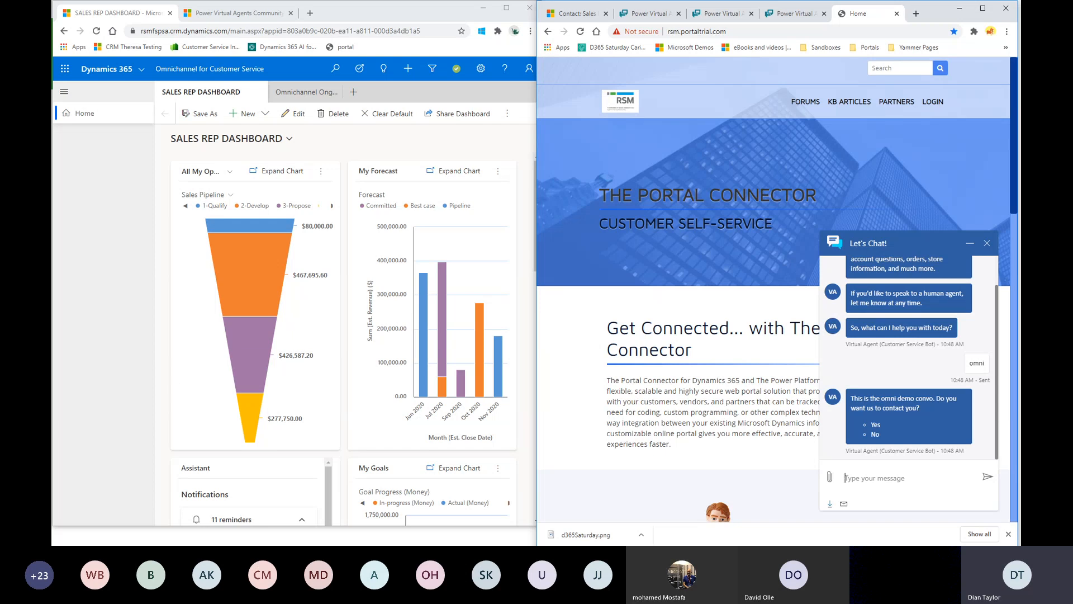
type("no")
key("Return")
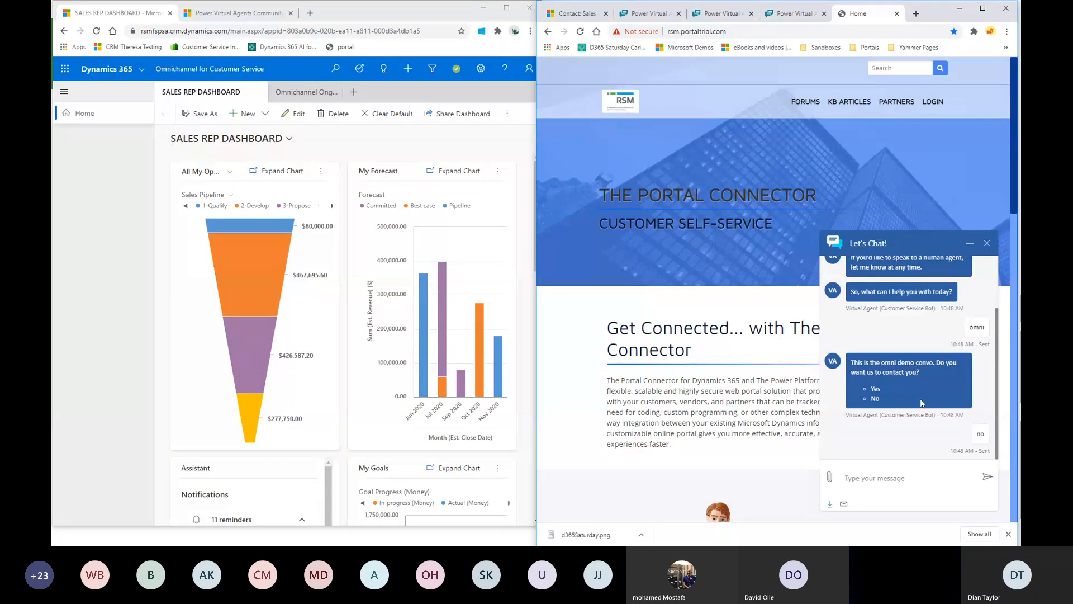
scroll(916, 432, "down", 2)
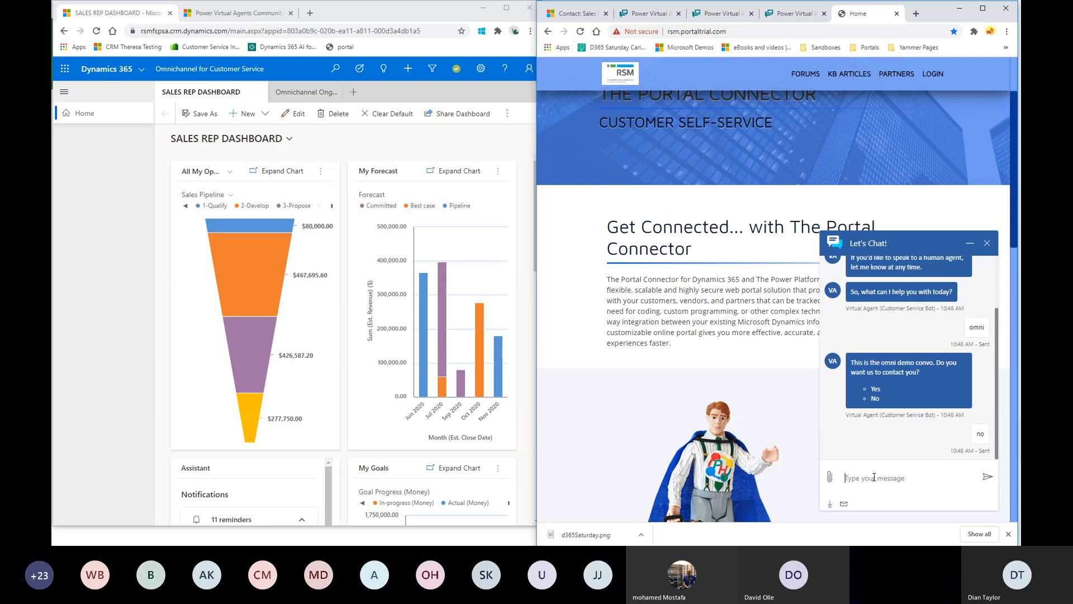
Close the chat without a copy and reload the portal home page.
left_click(988, 241)
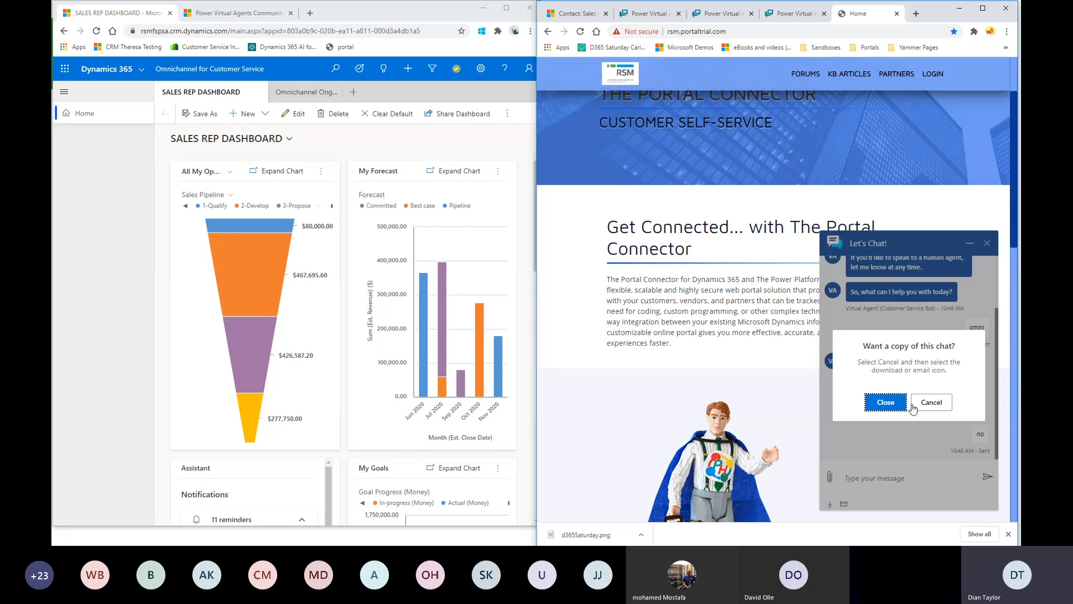
left_click(875, 410)
left_click(580, 31)
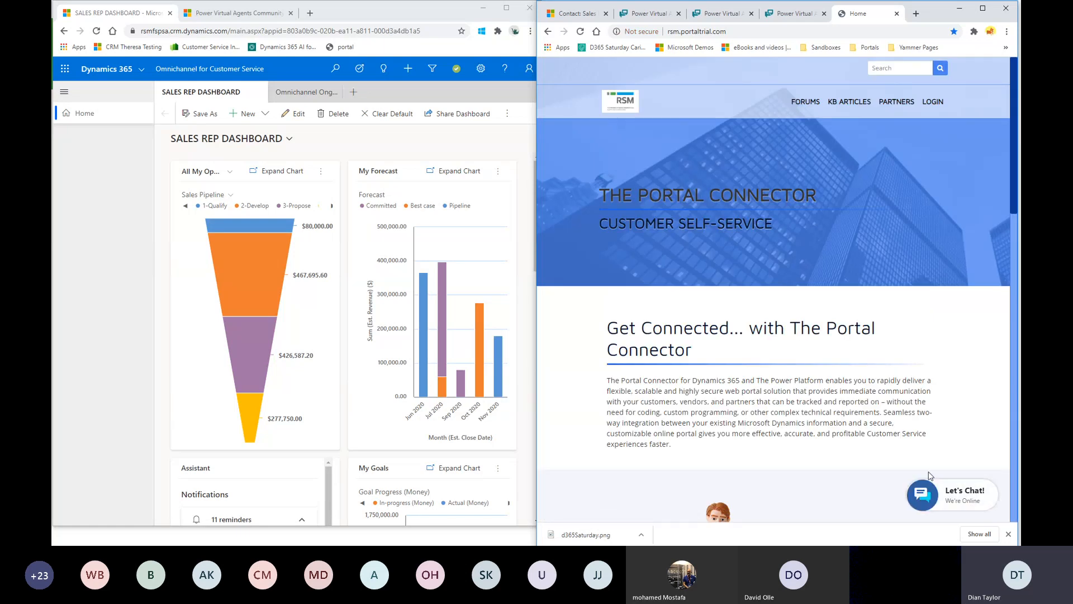
Start a new chat from the pre-chat form with Virtual Agent and the customer's e-mail.
left_click(962, 500)
left_click(964, 300)
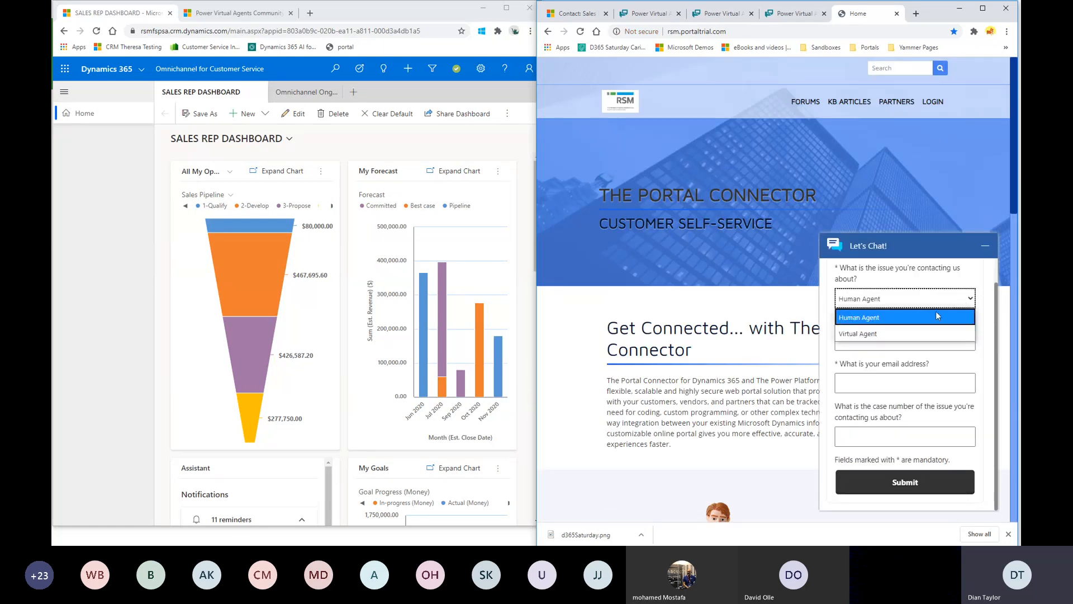
left_click(858, 333)
left_click(860, 384)
key("ctrl+v")
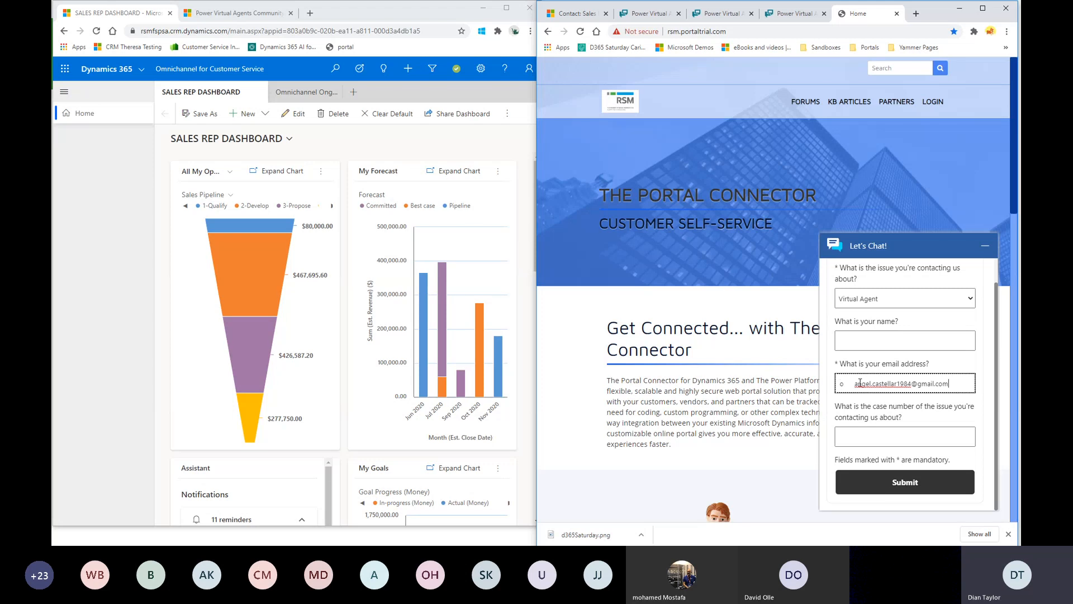
left_click_drag(855, 384, 761, 386)
key("BackSpace")
left_click(924, 479)
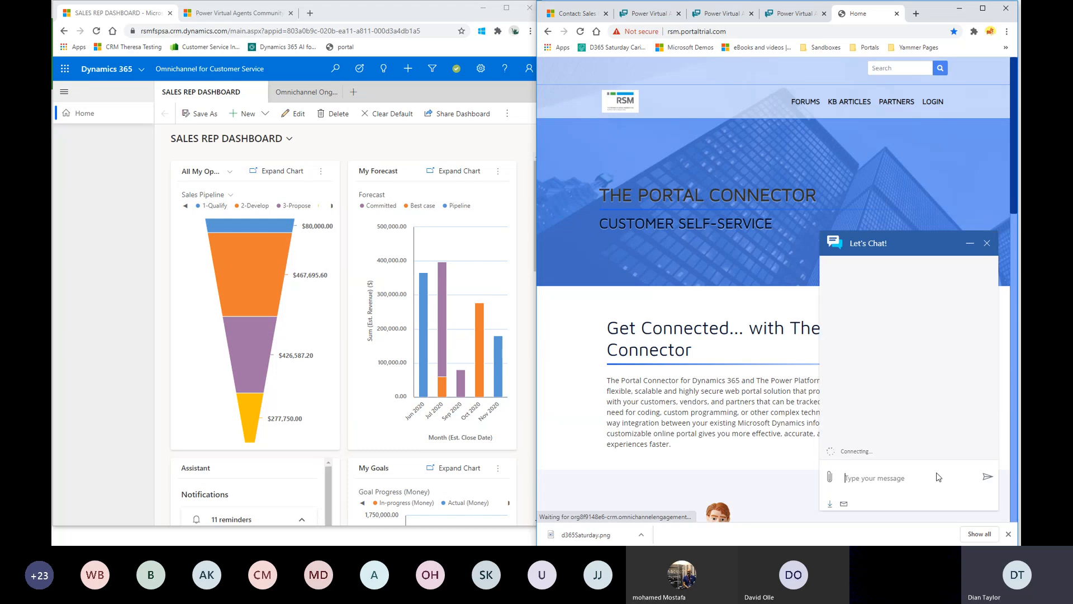
Reply 'omni', 'no', 'account' and 'yes' so the bot transfers you to an agent.
left_click(926, 479)
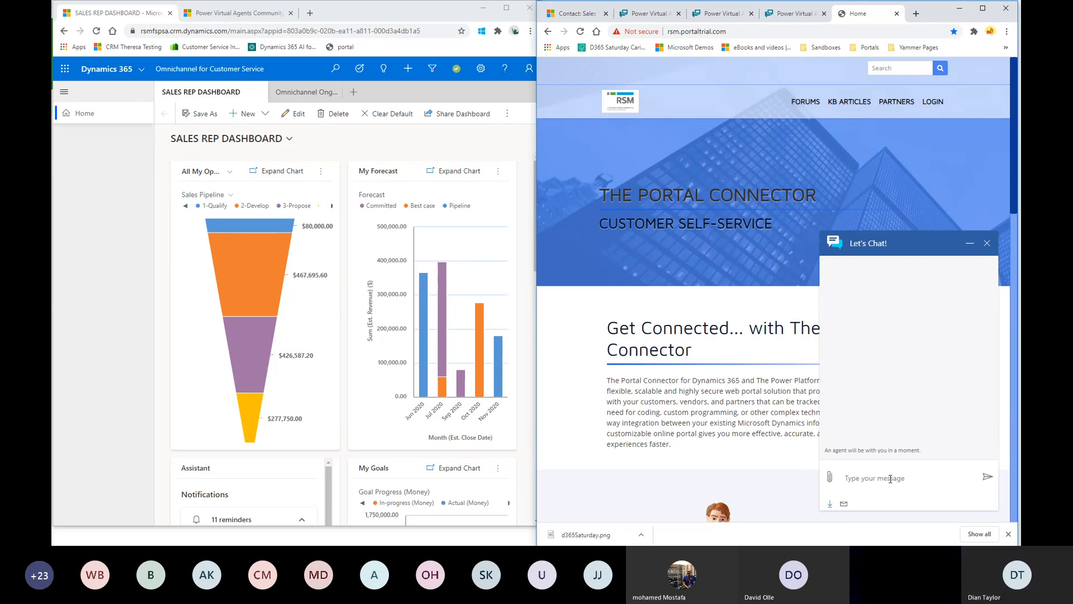
type("om")
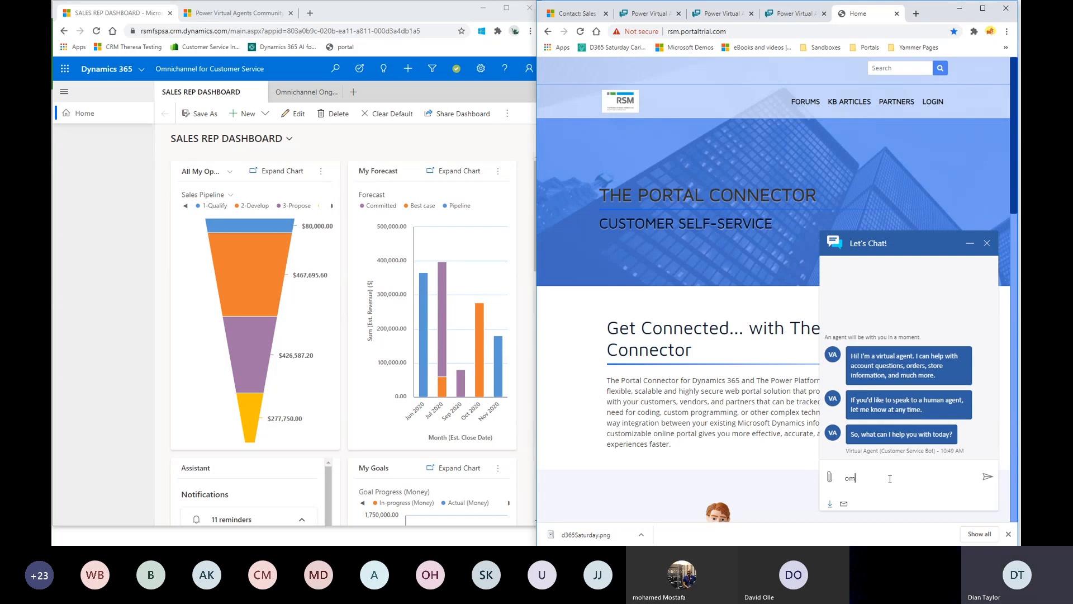
type("ni")
key("Return")
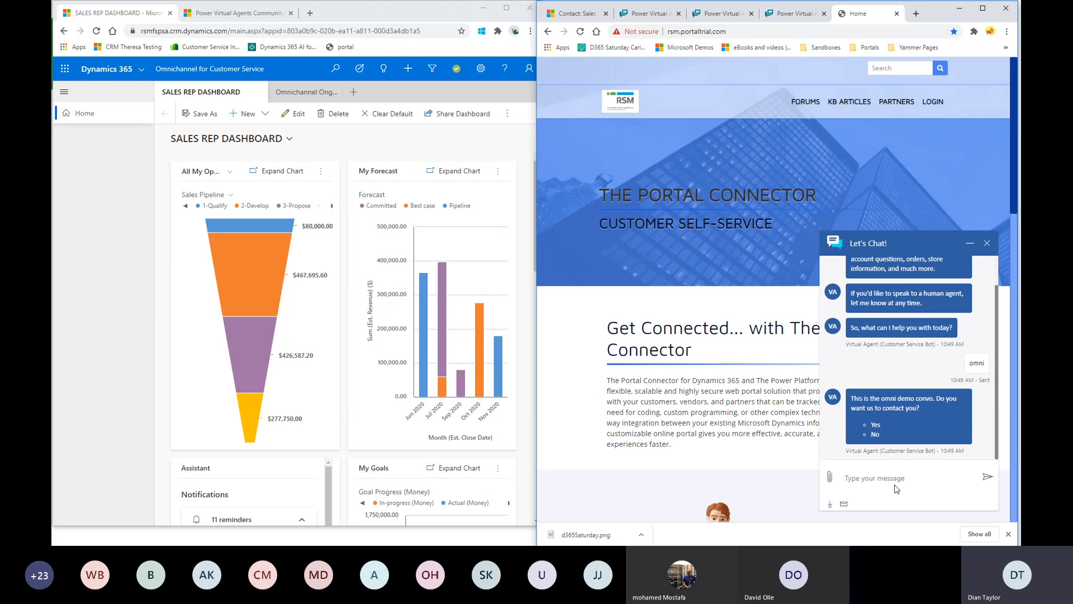
type("no")
key("Return")
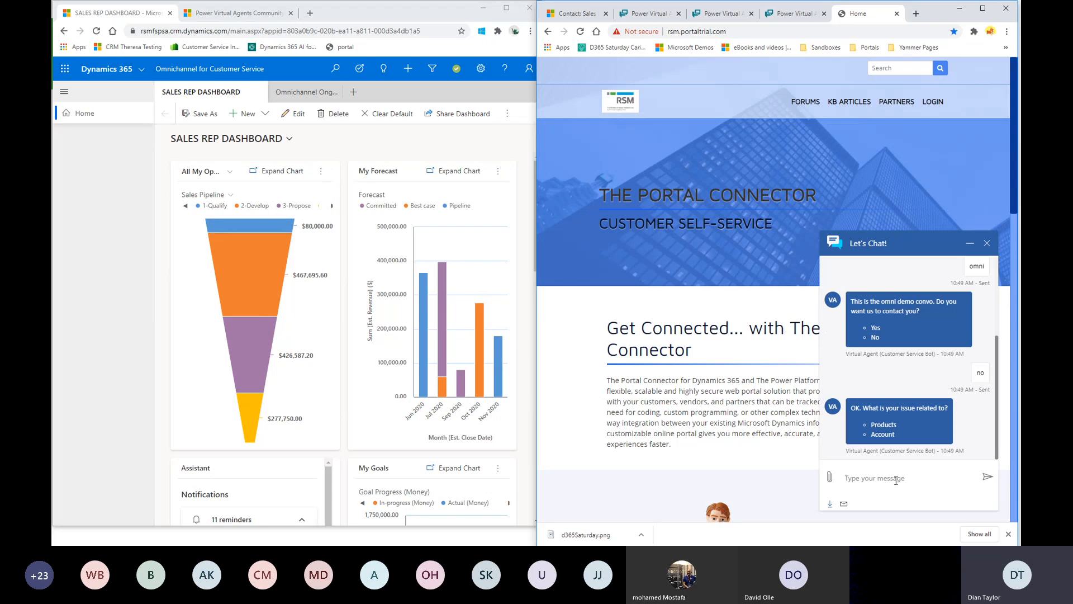
type("account")
key("Return")
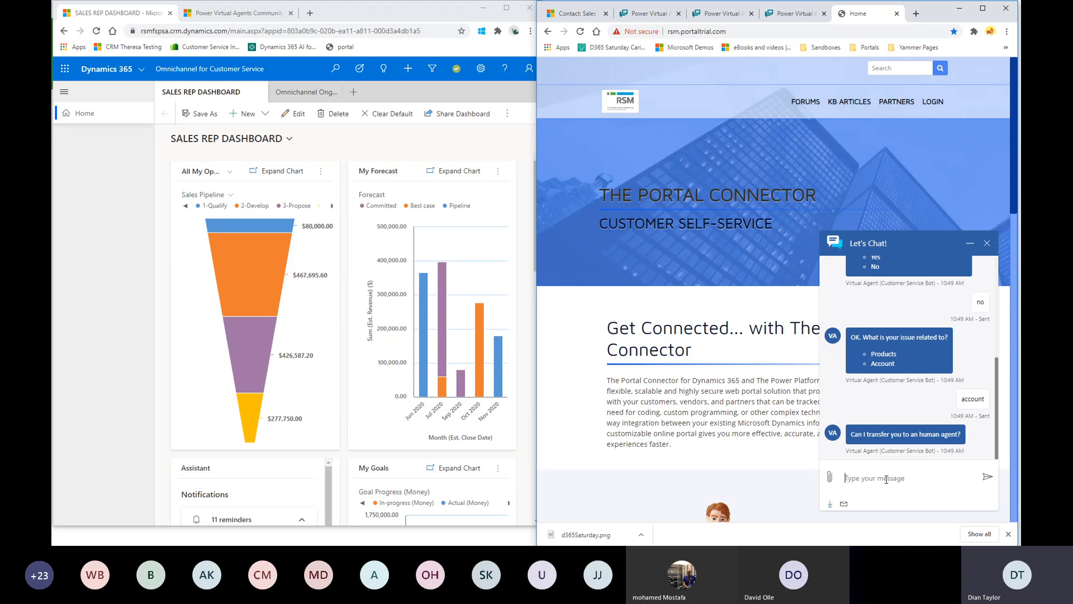
type("yes")
key("Return")
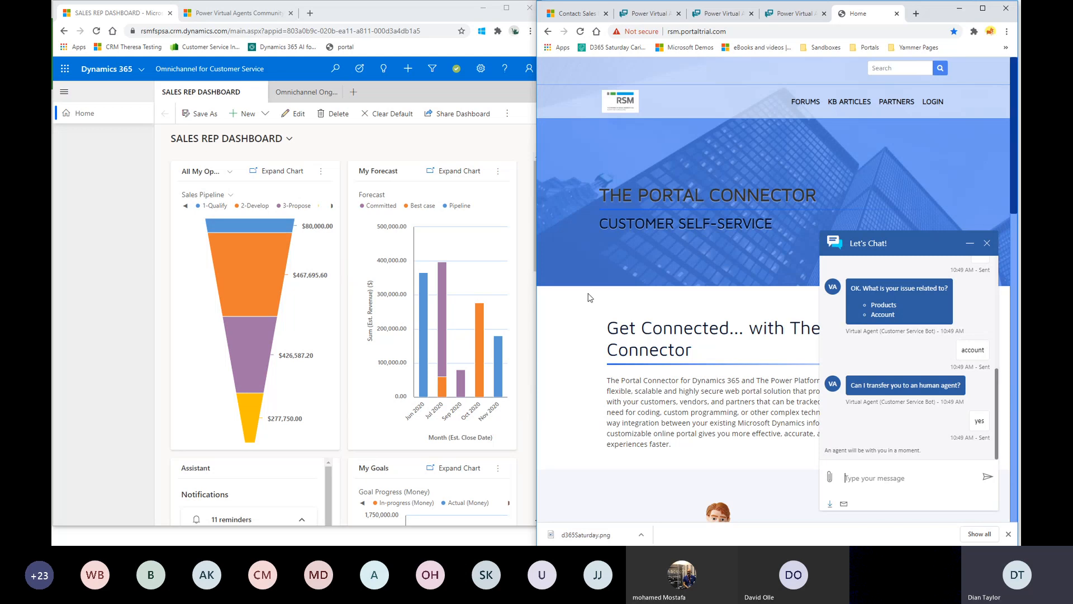
Show the live chat on the Ongoing Conversations Dashboard, then return to the slideshow.
left_click(299, 92)
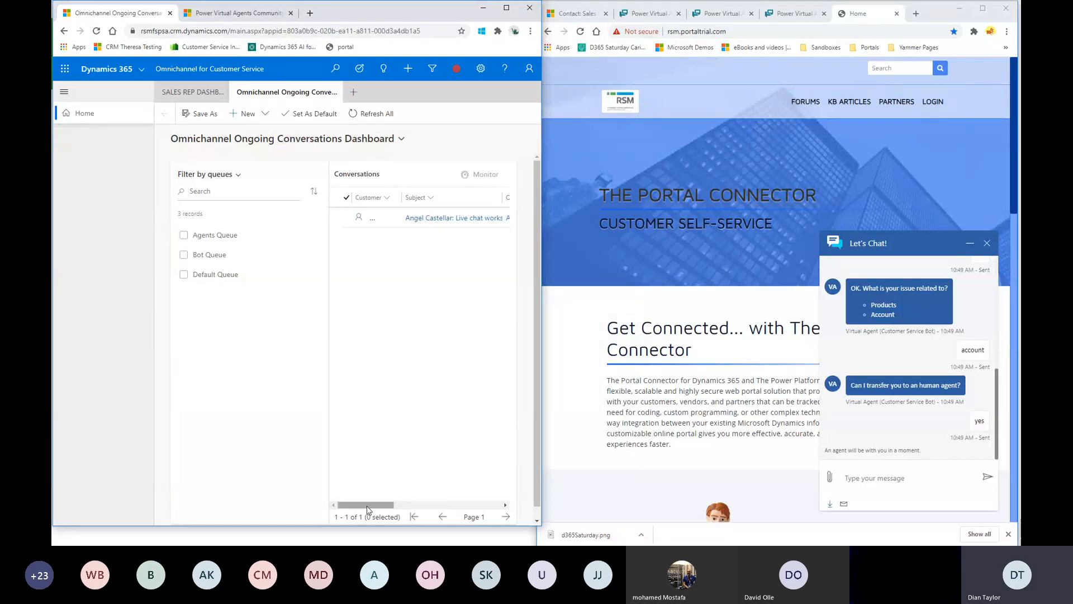
left_click(506, 8)
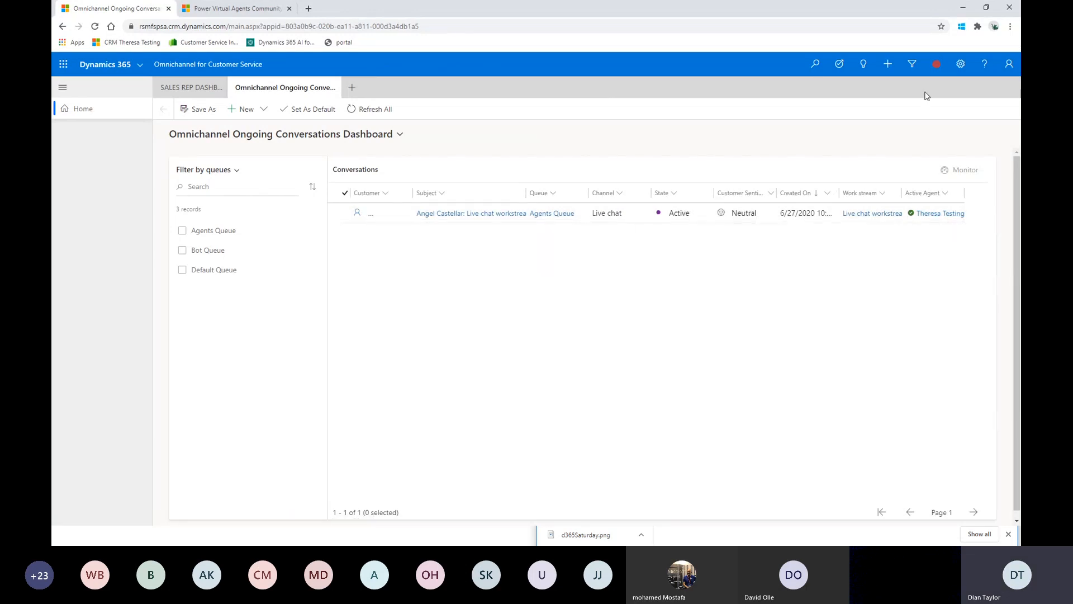
left_click(987, 8)
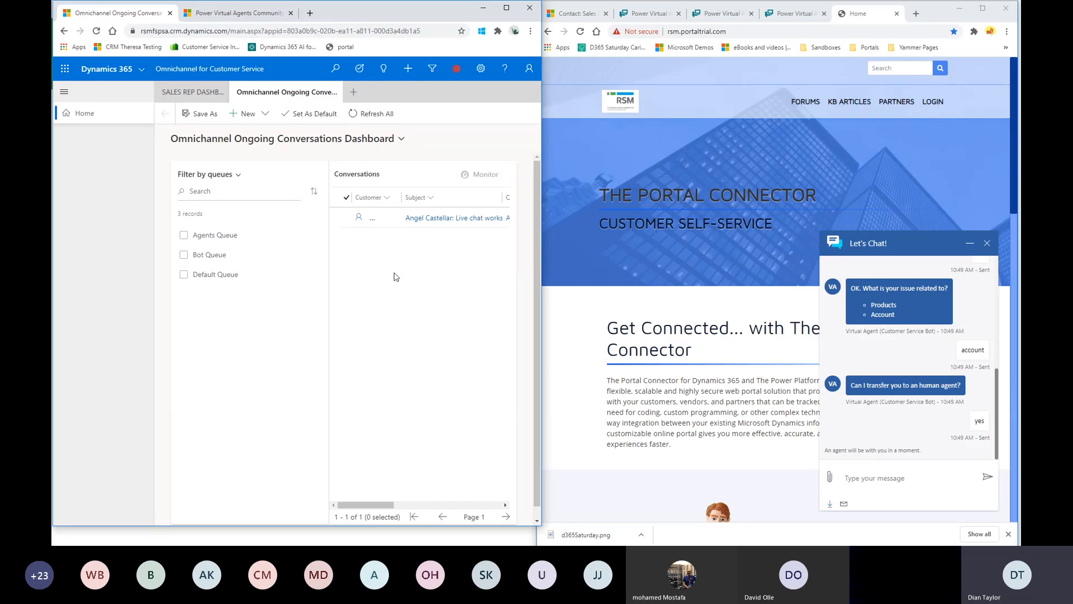
scroll(535, 274, "down", 1)
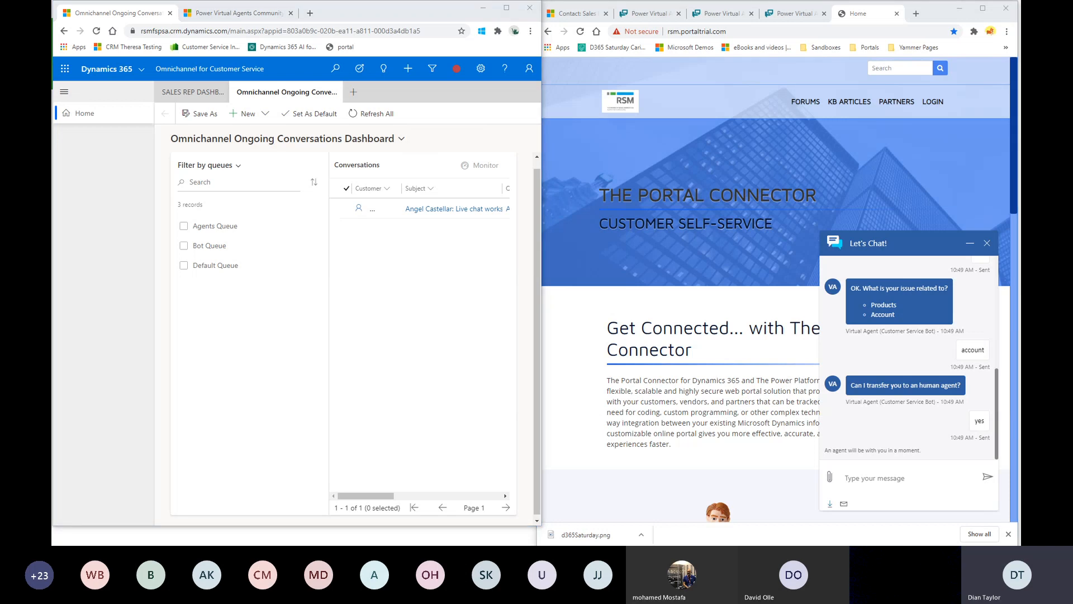
key("alt+Tab")
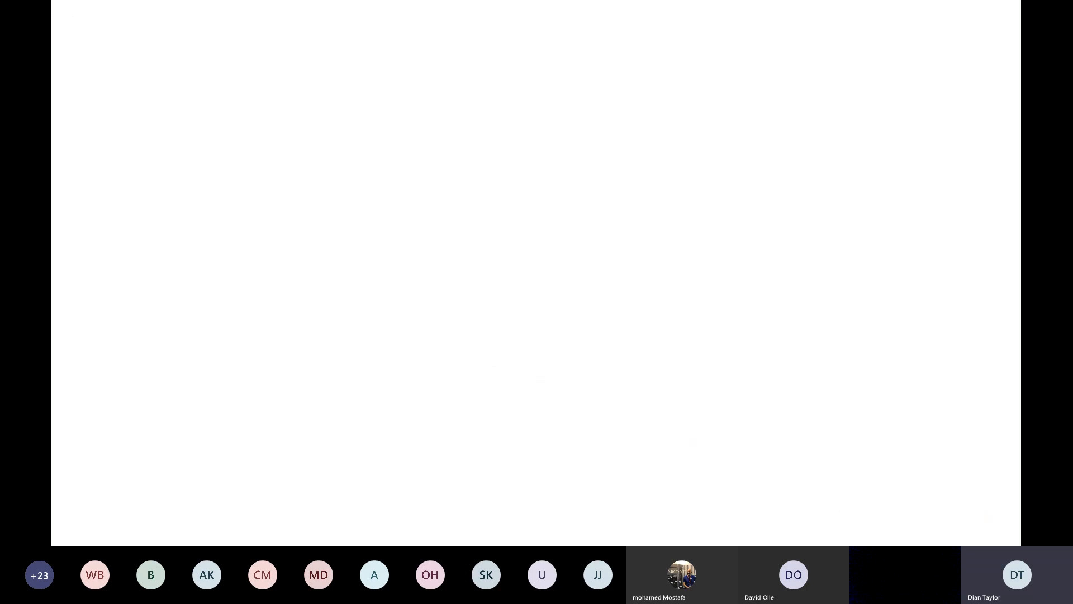
Advance through the Omnichannel integration and Demo #4 slides to Preview Features.
key("Right")
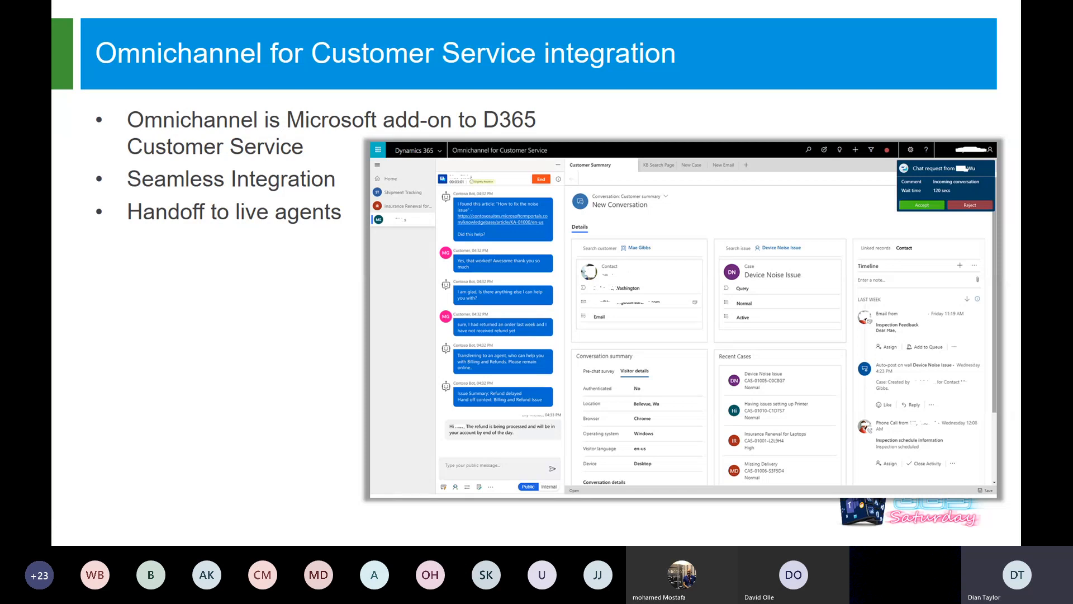
key("alt+Tab")
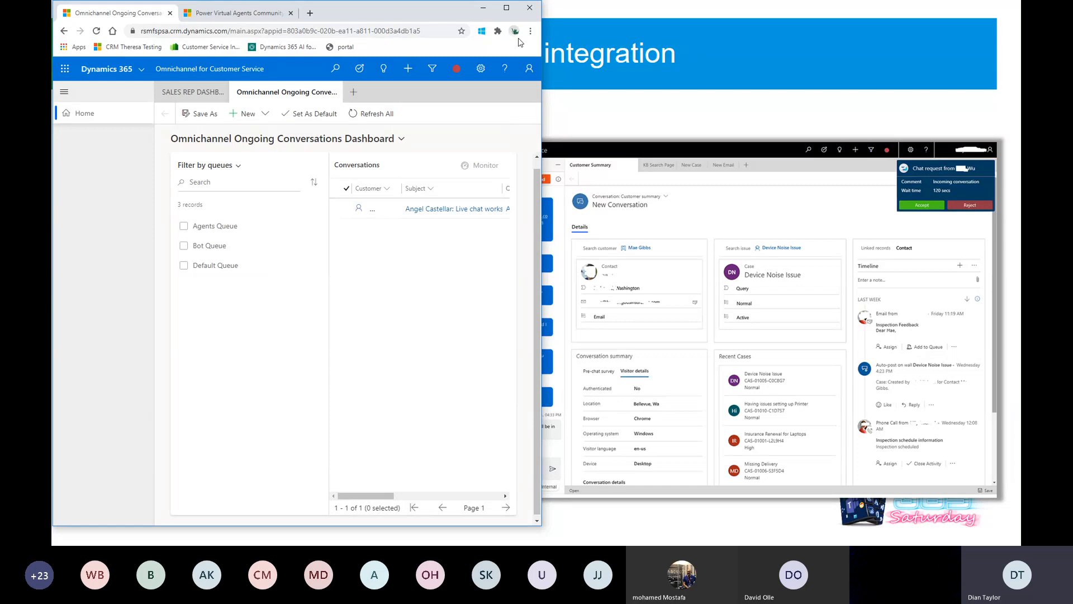
left_click(483, 8)
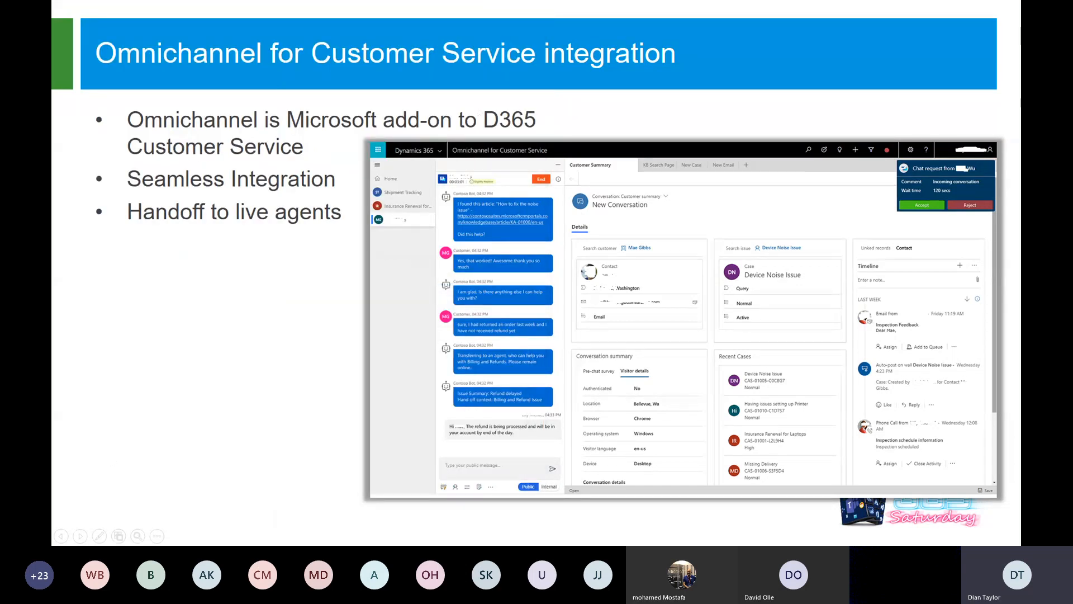
key("Right")
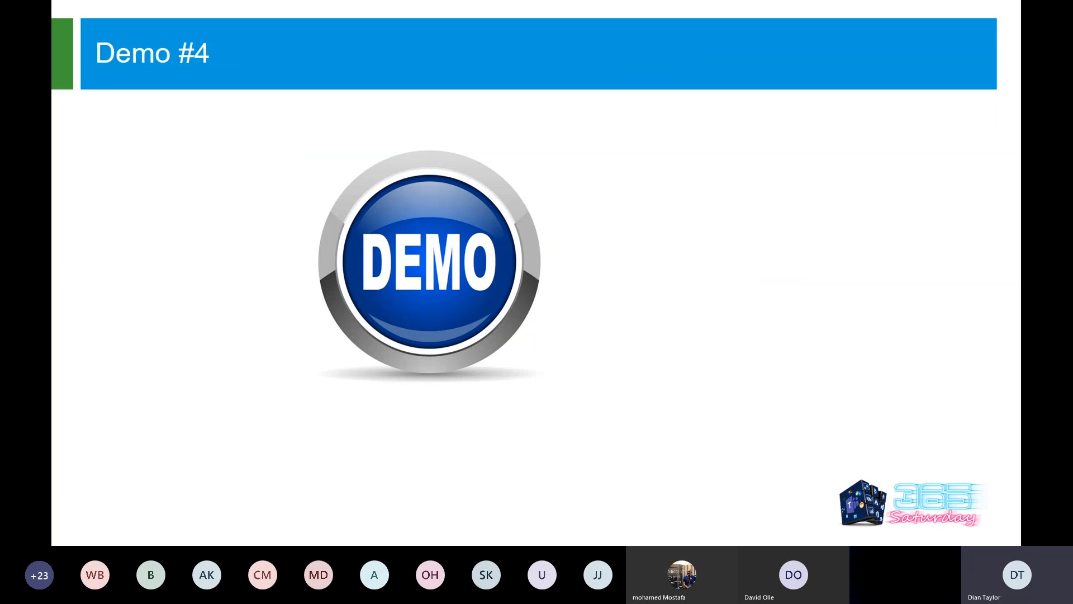
key("Right")
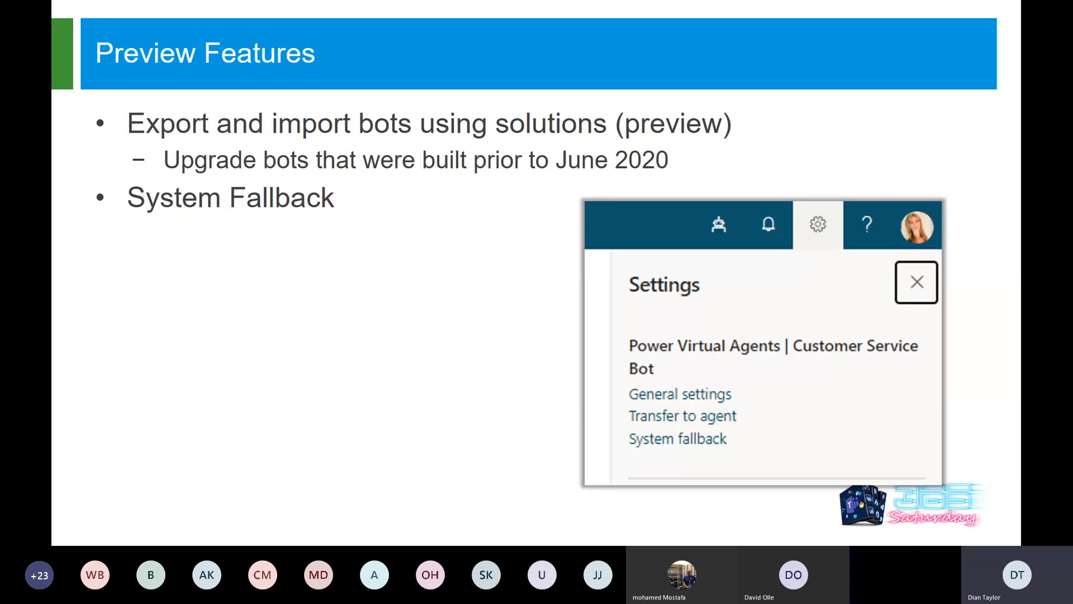